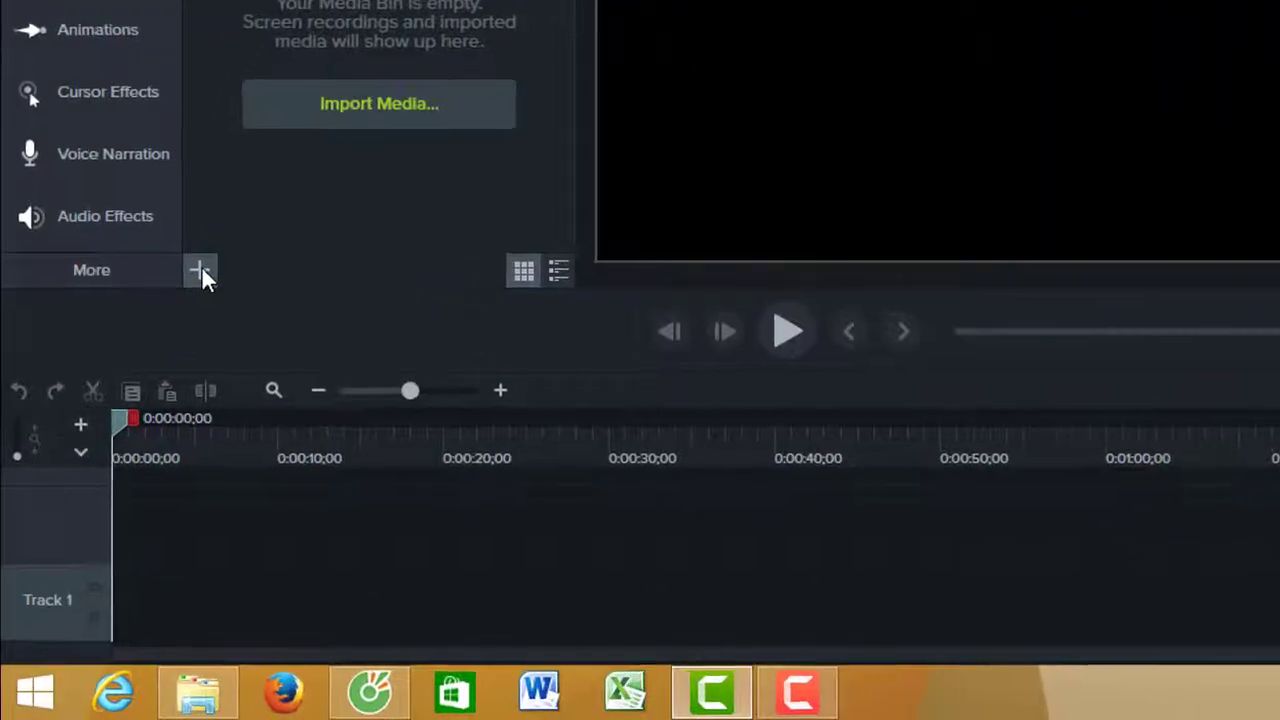
# Step: Import the logo_doday image from the Data (D:) drive into the Media Bin
pyautogui.click(201, 266)
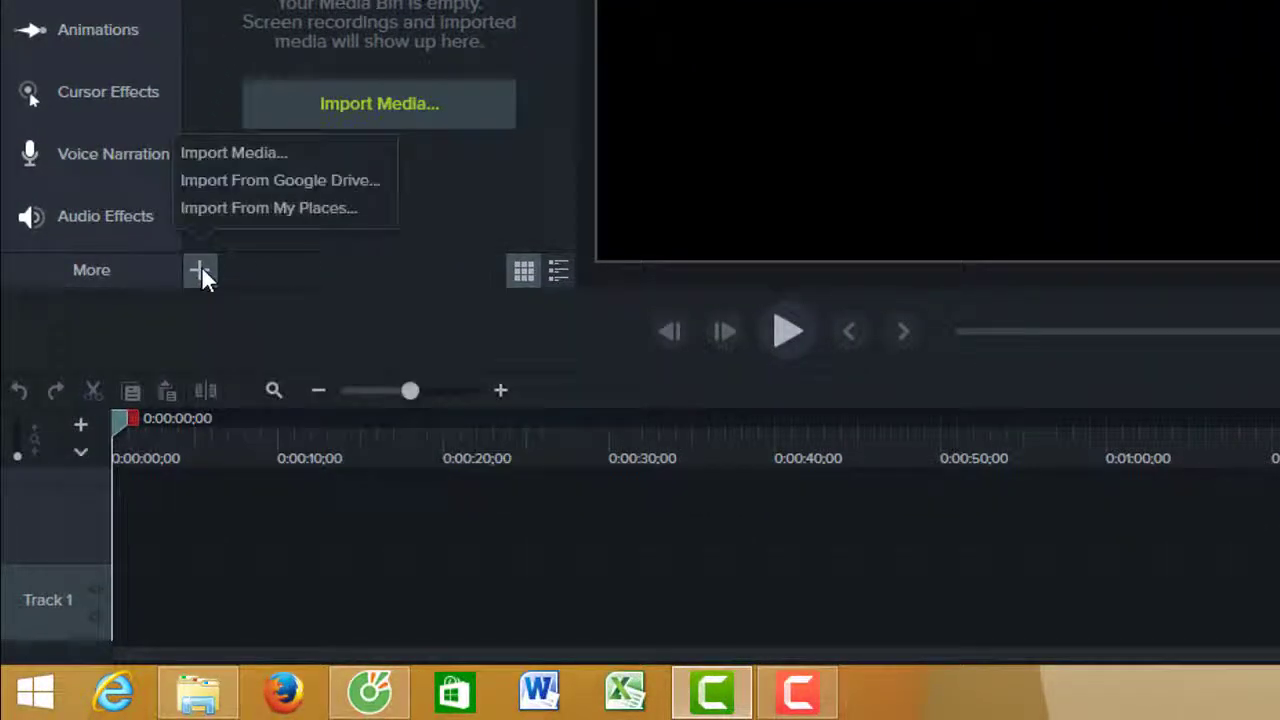
pyautogui.click(229, 156)
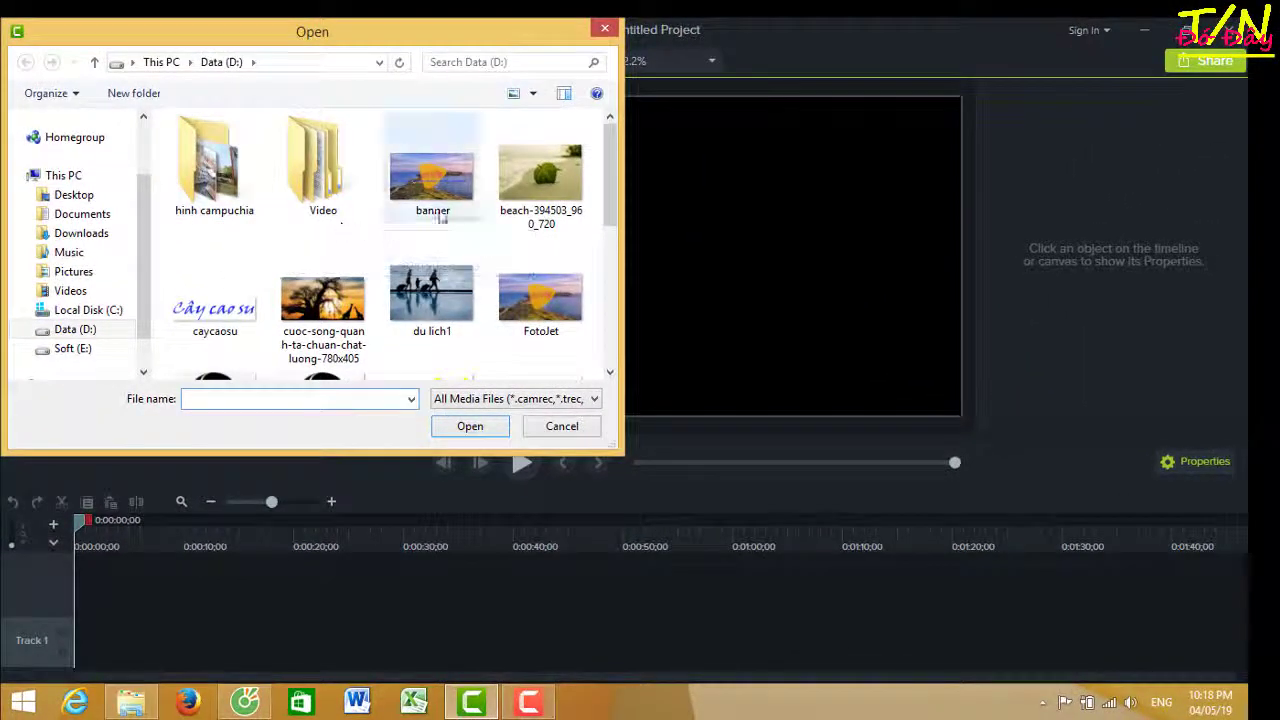
pyautogui.scroll(-1, 510, 145)
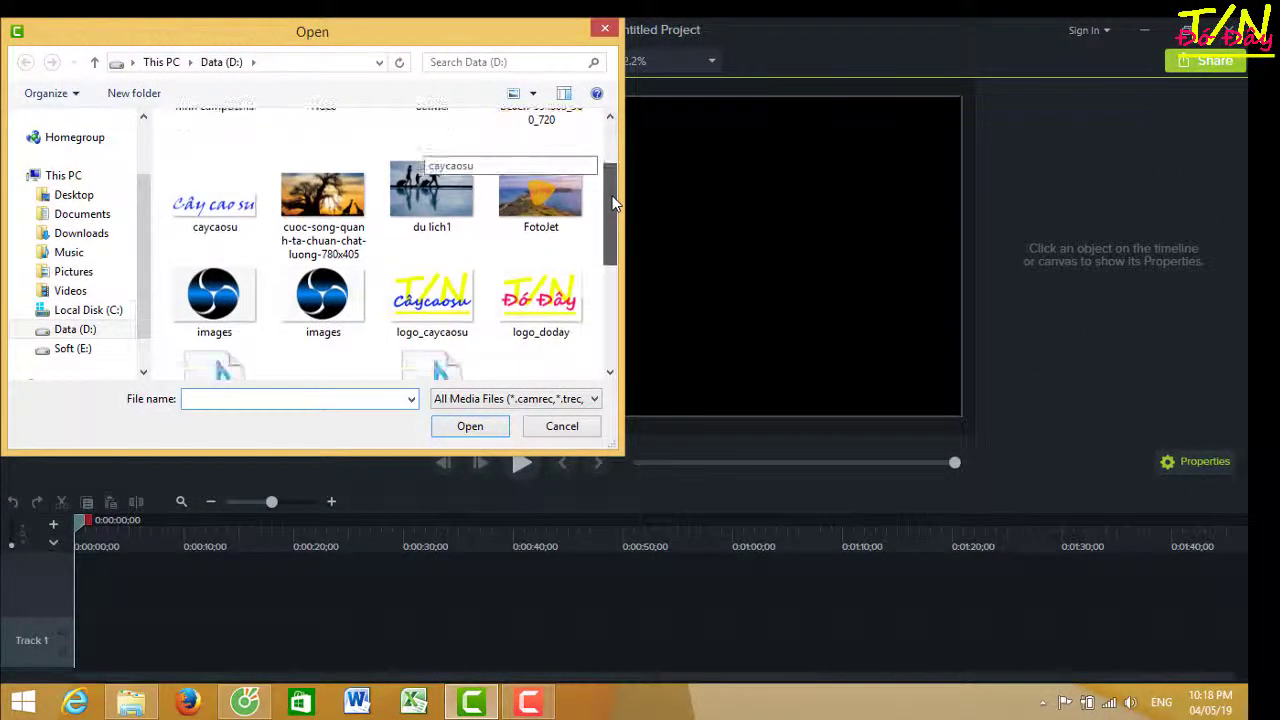
pyautogui.click(538, 298)
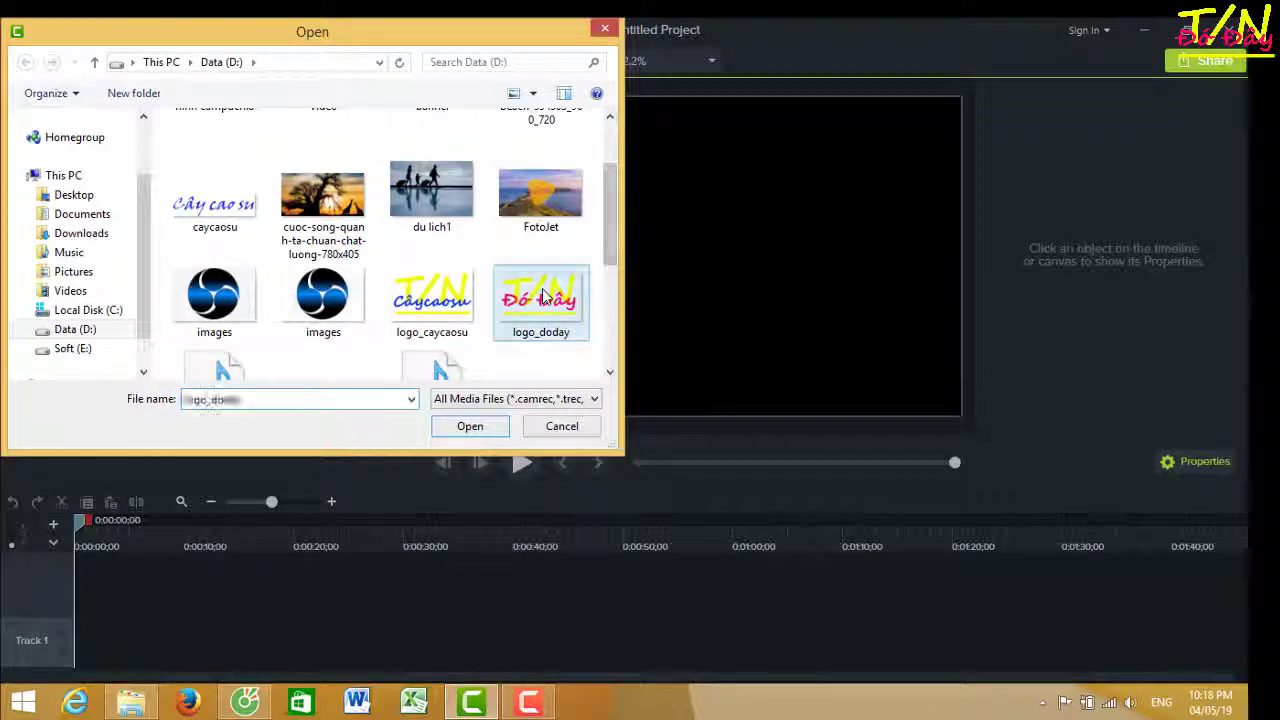
pyautogui.click(470, 427)
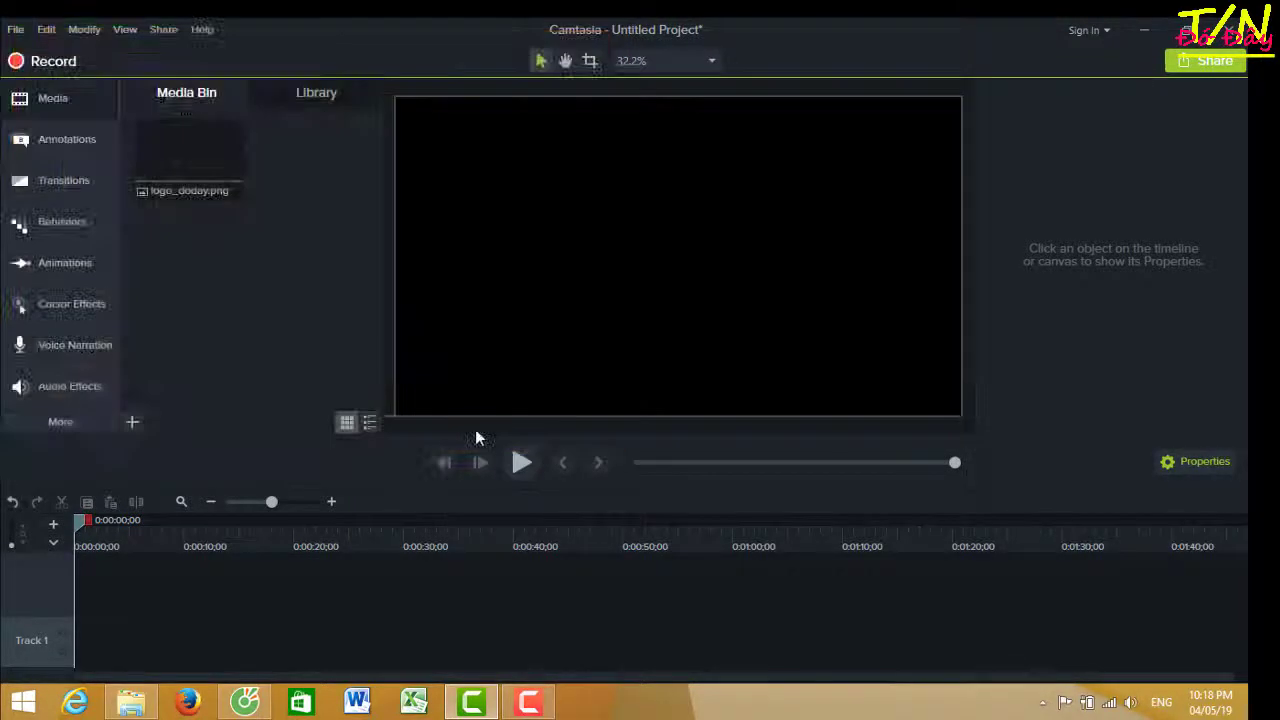
# Step: Import the audio file "loi cau like" from the Data (D:) drive into the Media Bin
pyautogui.click(128, 427)
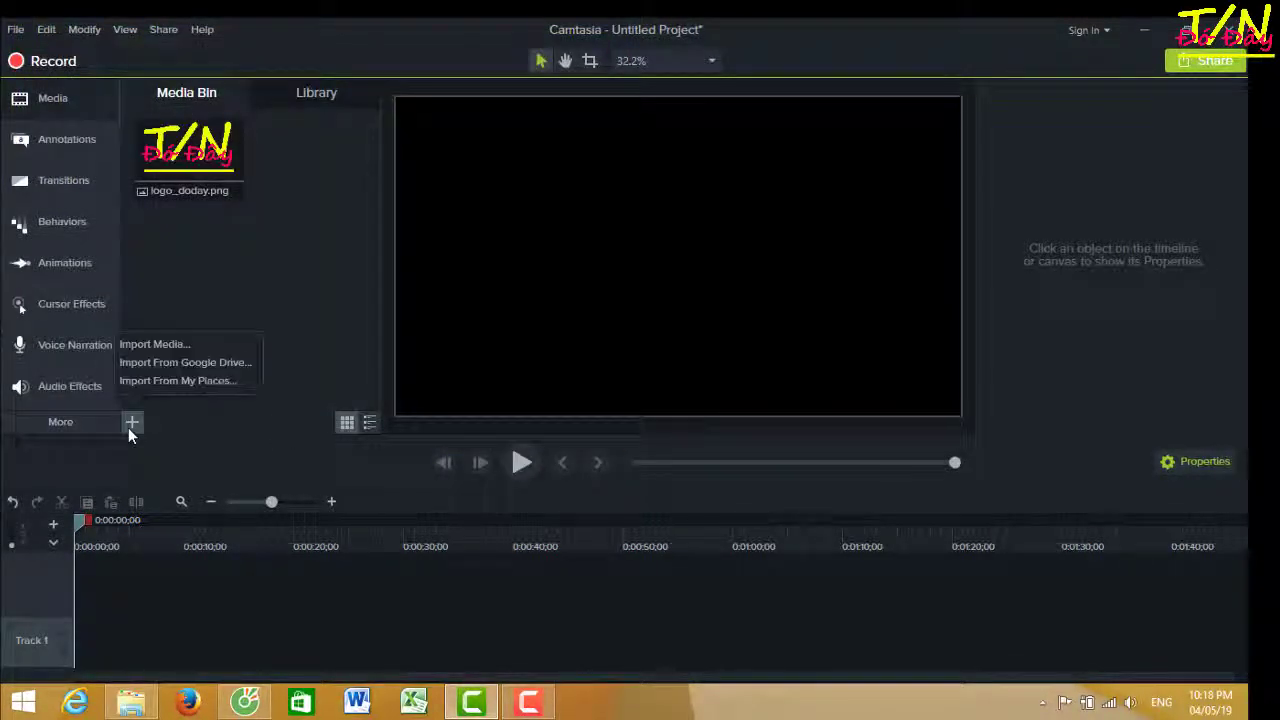
pyautogui.click(141, 350)
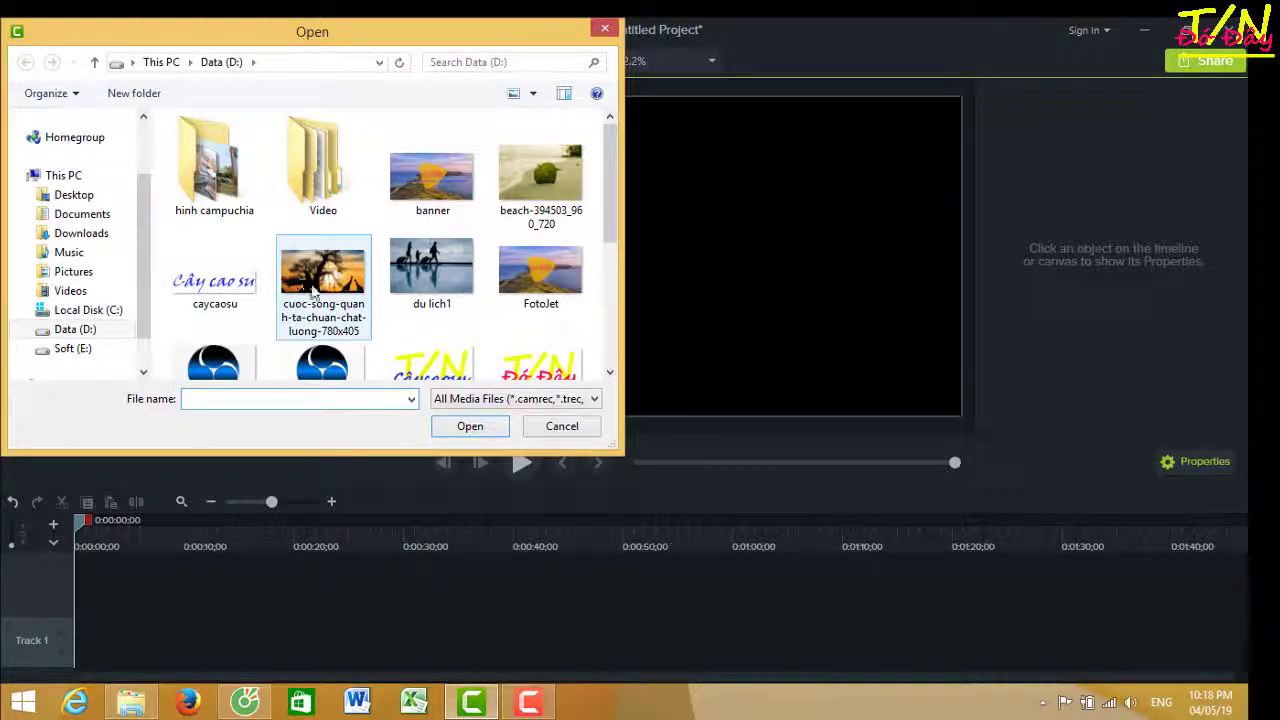
pyautogui.scroll(-1, 607, 200)
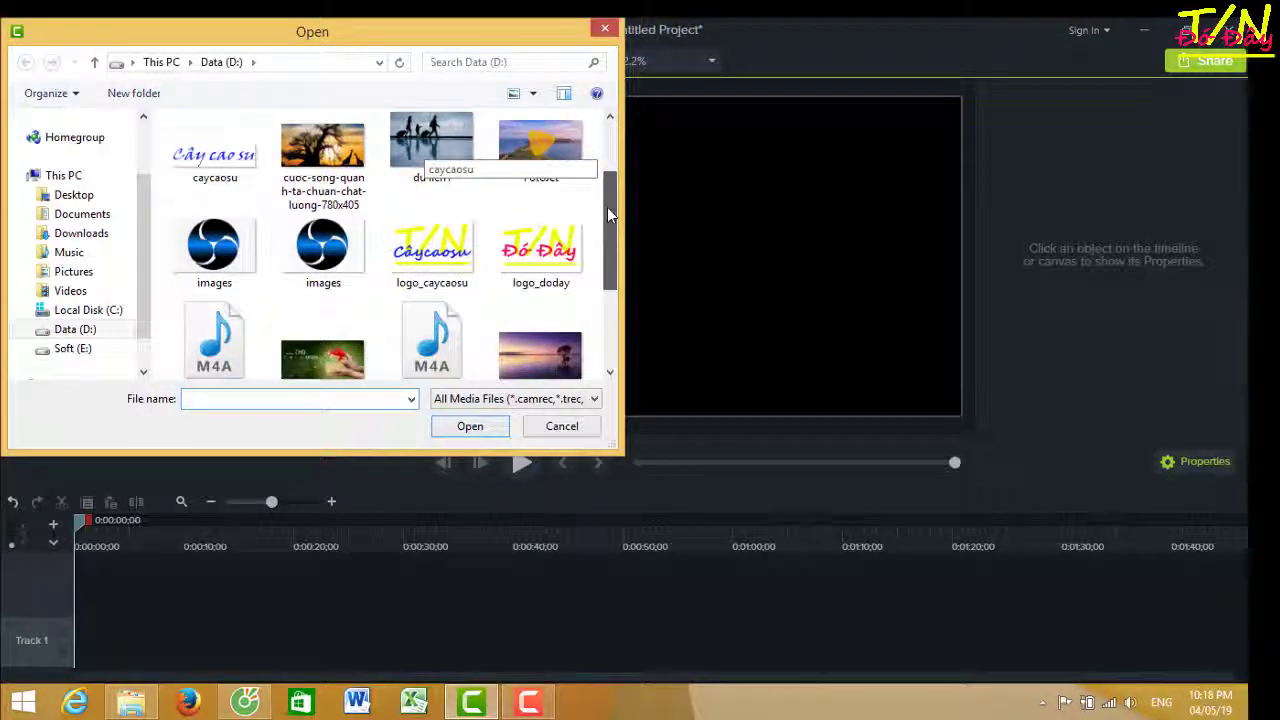
pyautogui.moveTo(607, 212); pyautogui.dragTo(605, 231)
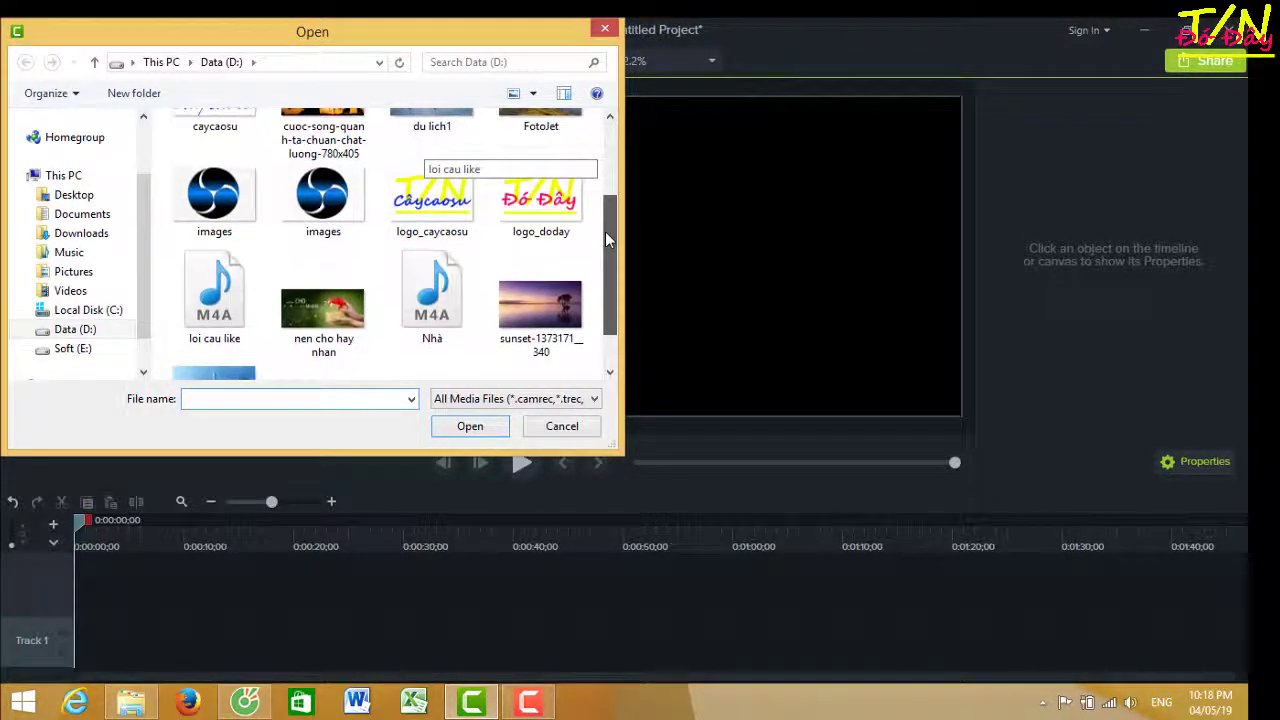
pyautogui.click(220, 255)
pyautogui.click(468, 425)
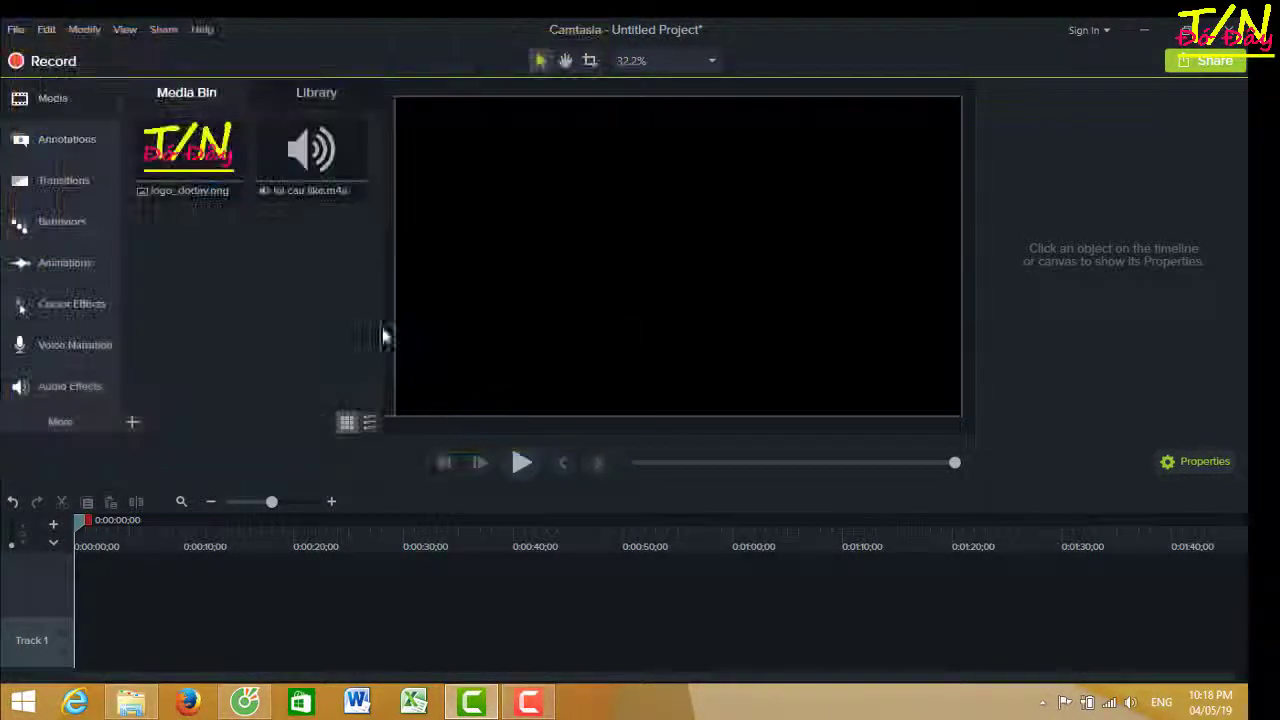
# Step: Import the intro_doday video from the intro_doday folder inside the Video folder on the Data (D:) drive
pyautogui.click(133, 424)
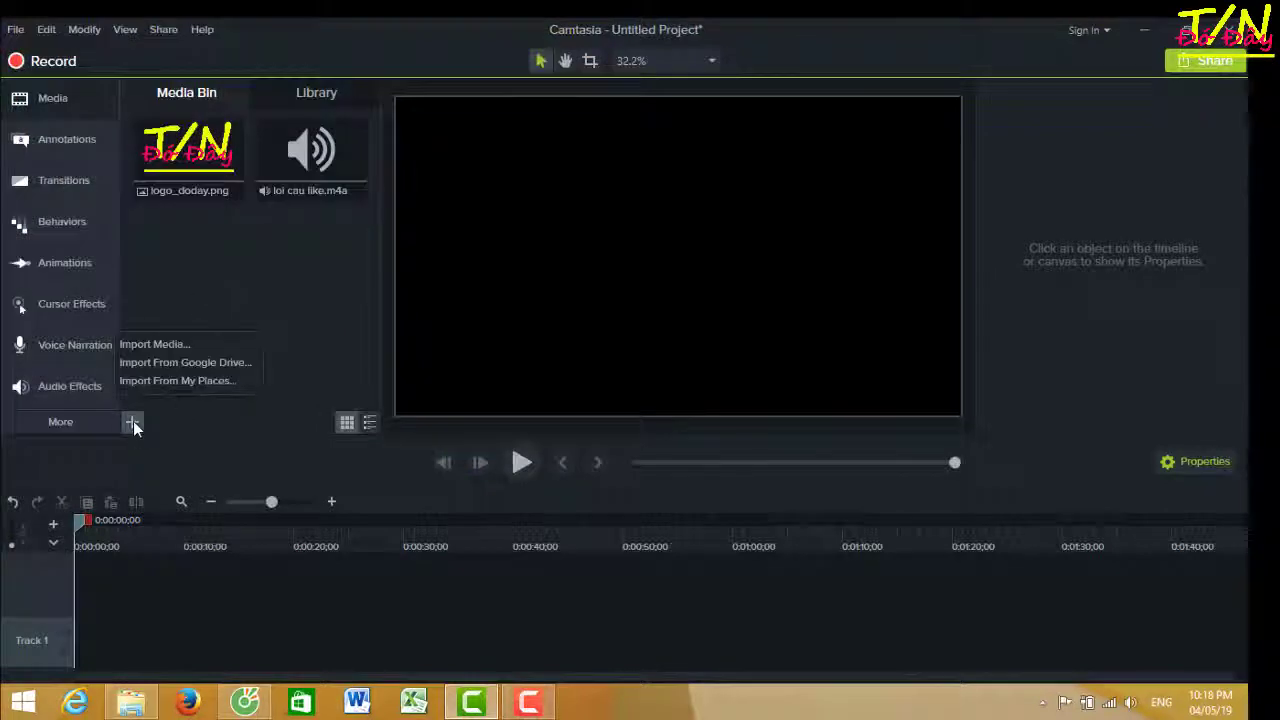
pyautogui.click(160, 344)
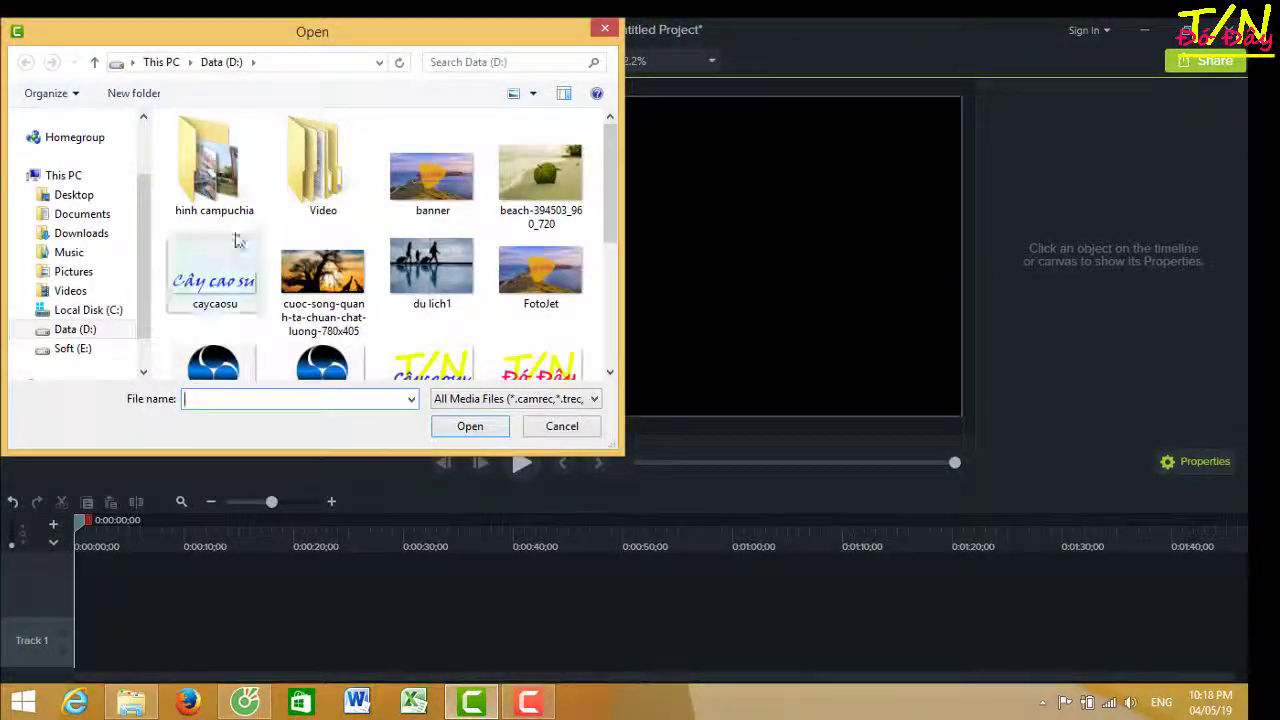
pyautogui.doubleClick(314, 176)
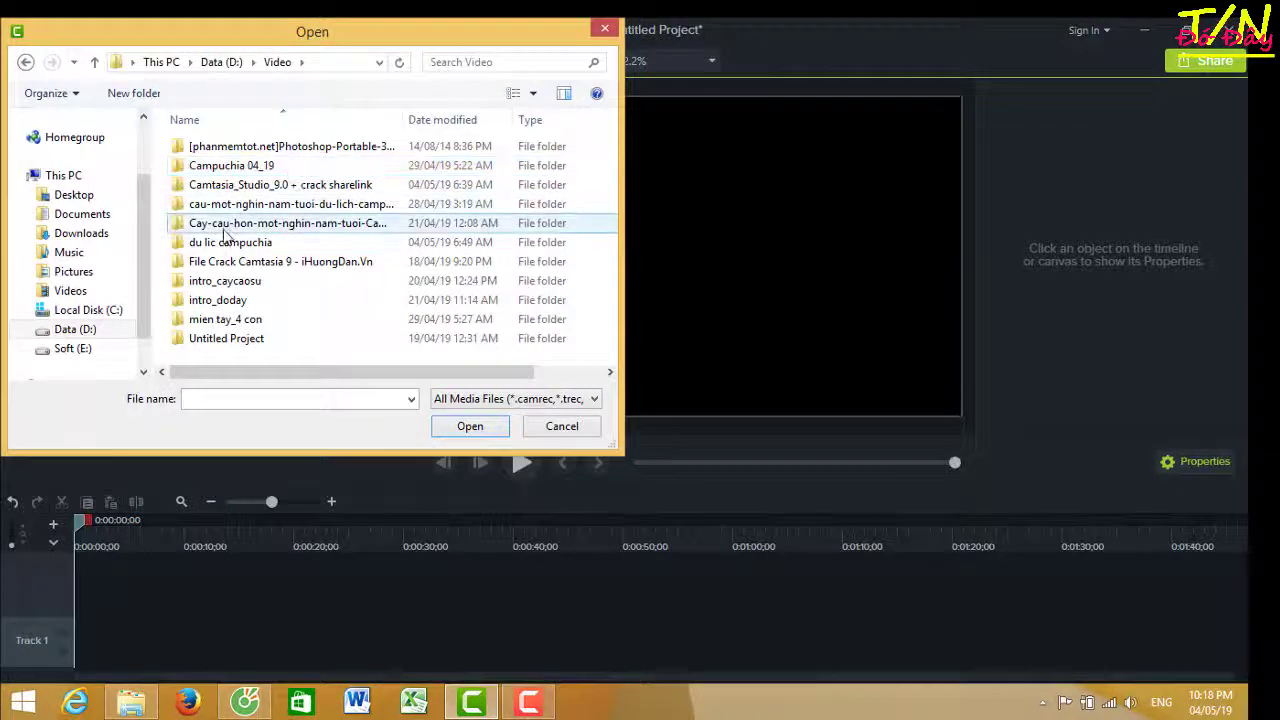
pyautogui.doubleClick(228, 302)
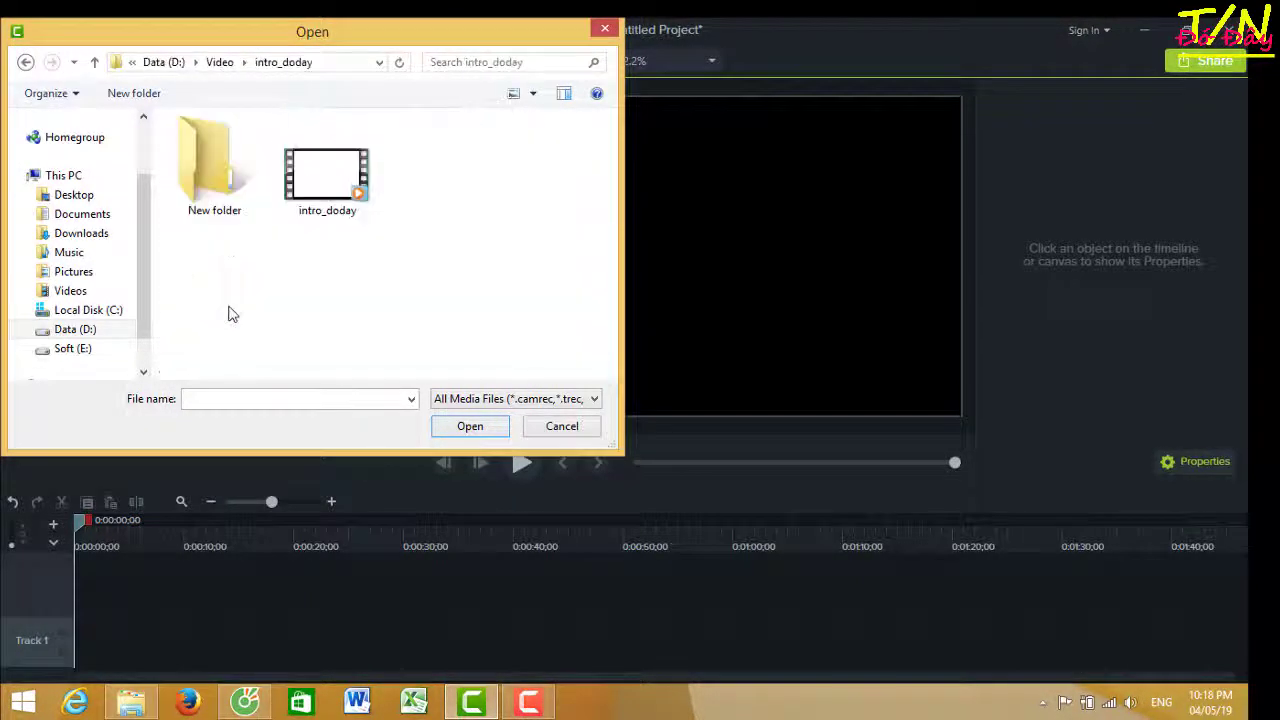
pyautogui.click(321, 177)
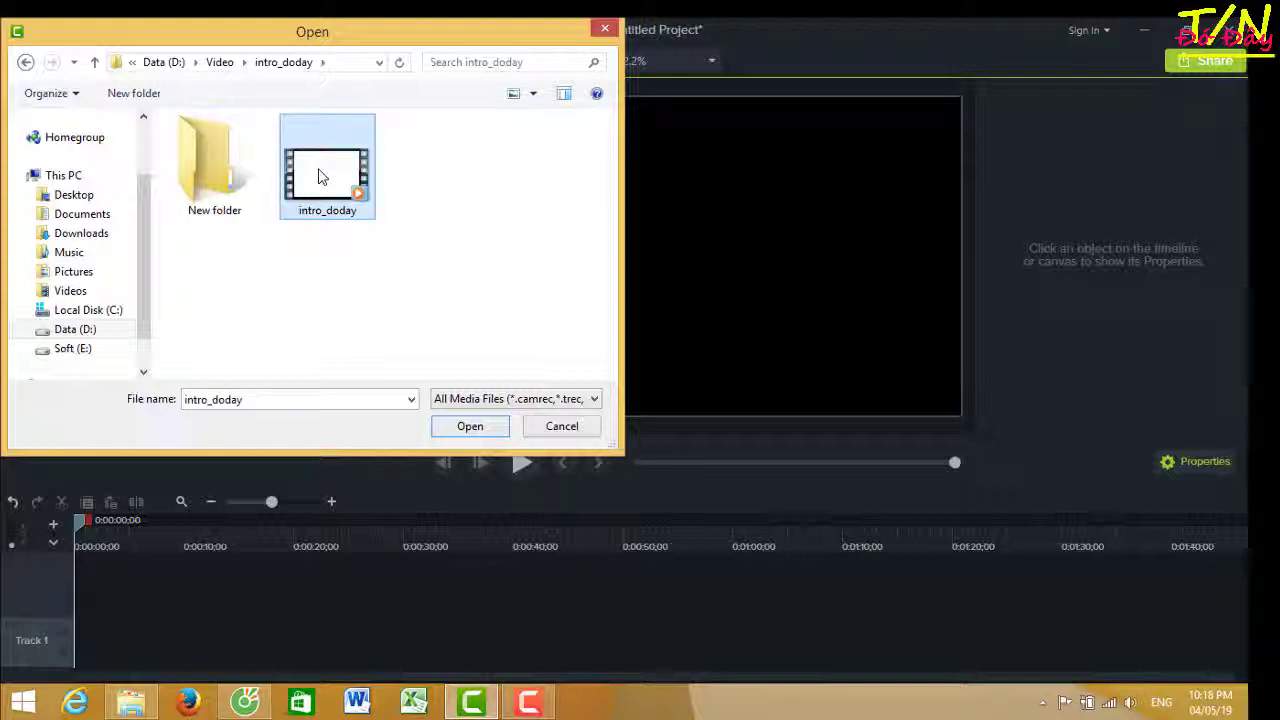
pyautogui.click(478, 433)
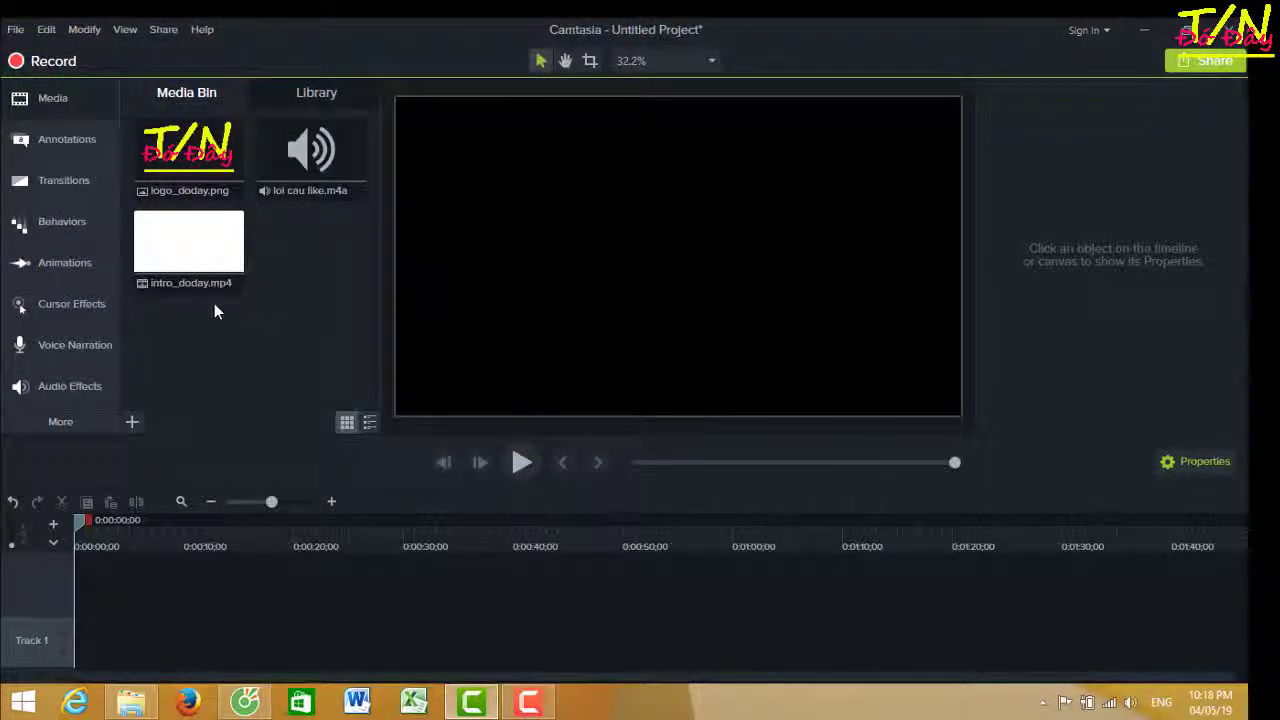
# Step: Import all the clips from "chao buoi sang" through "ten cua khau" in the Video folder's "du lic campuchia" > "cua khau an trua" subfolder
pyautogui.click(132, 420)
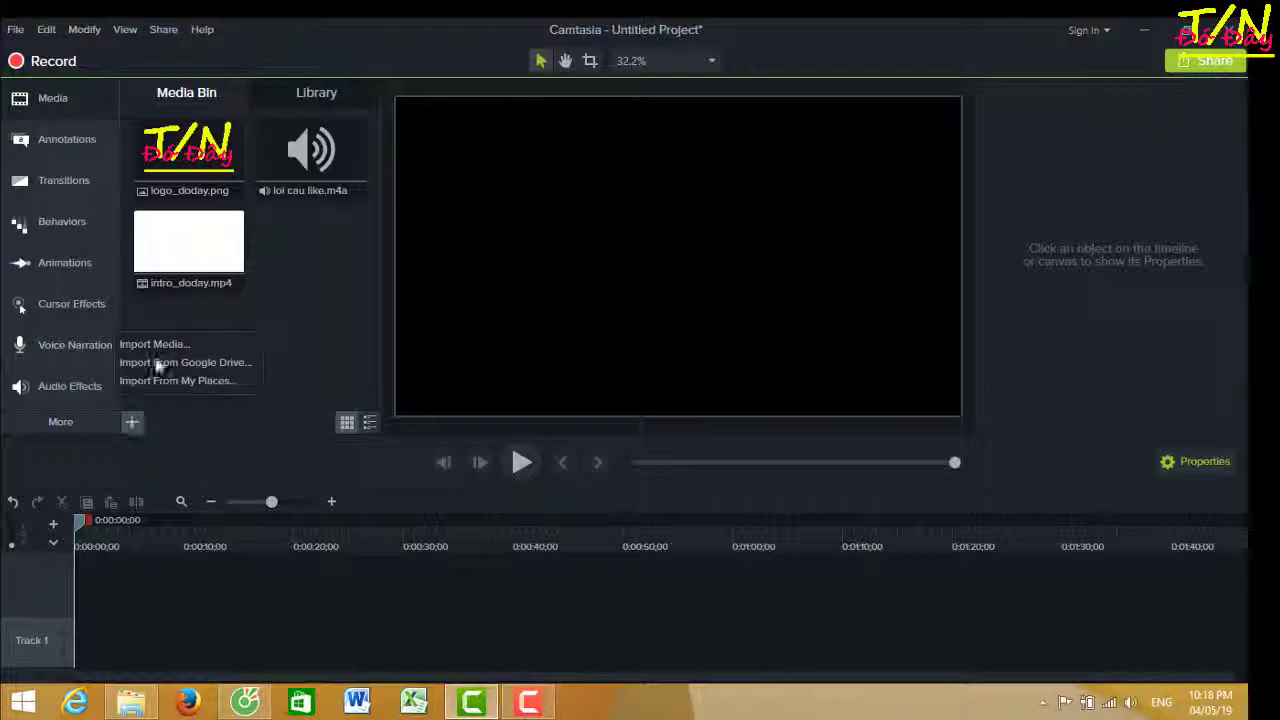
pyautogui.click(155, 341)
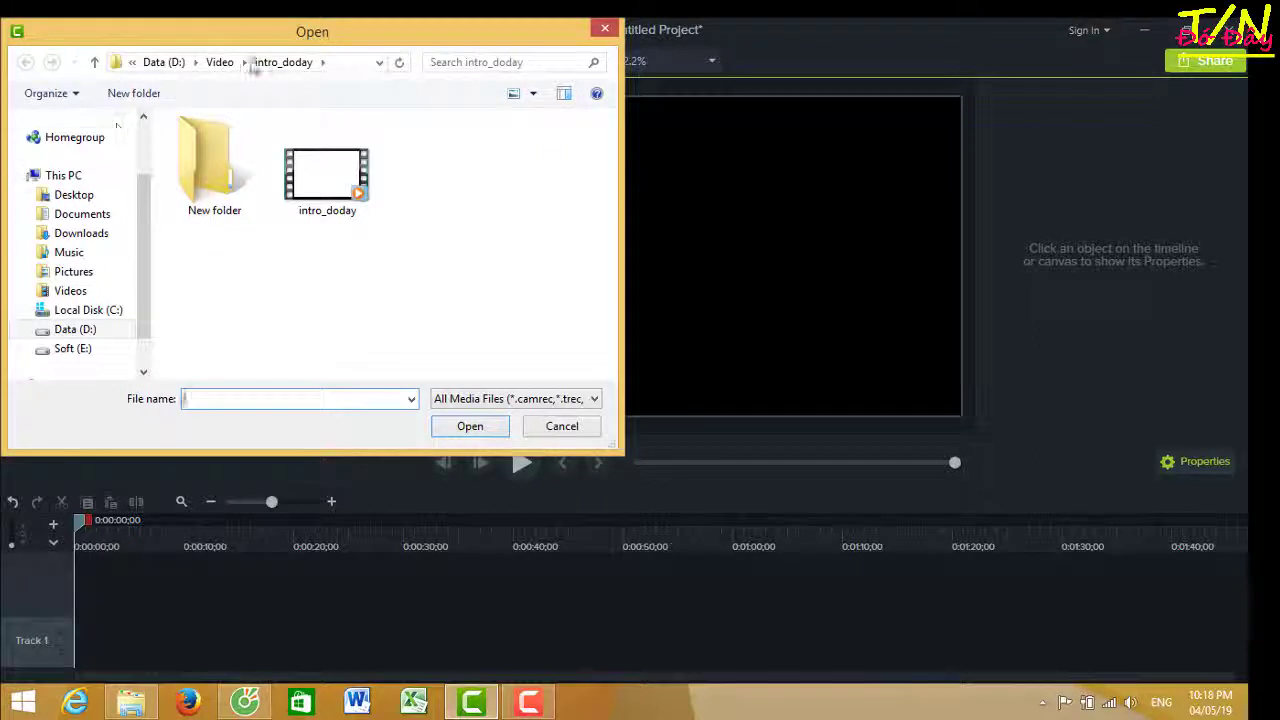
pyautogui.click(220, 62)
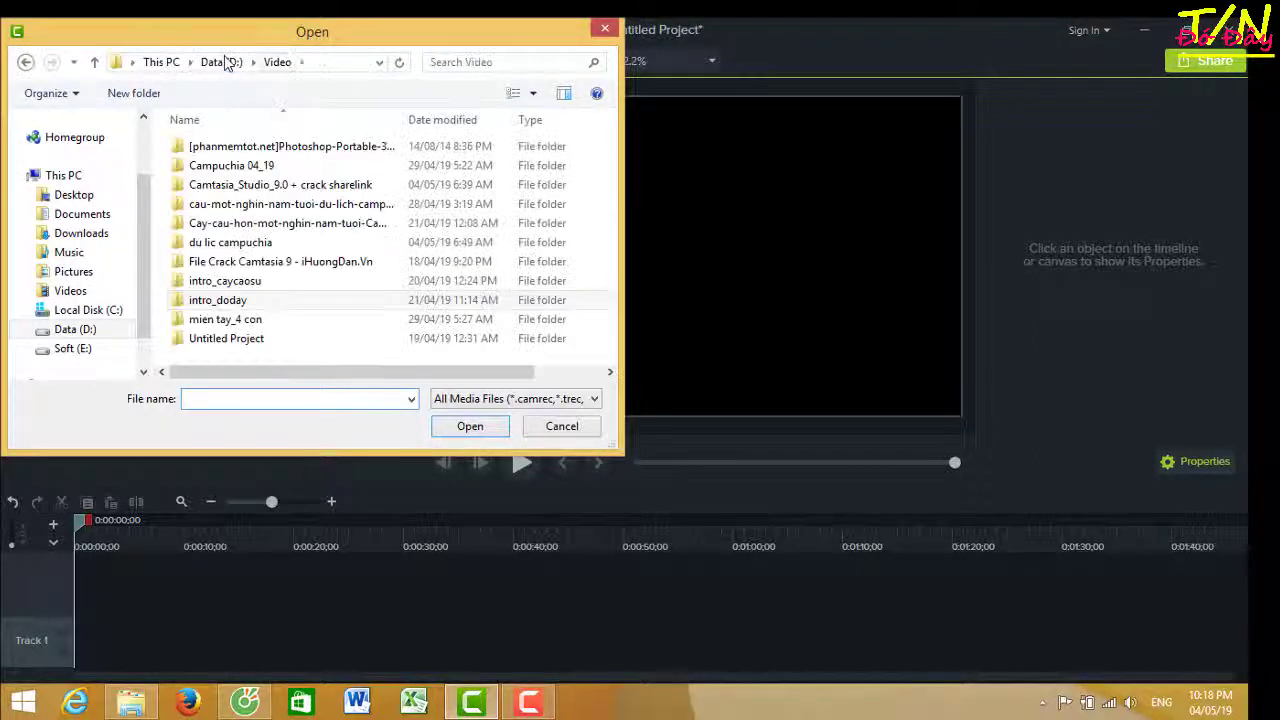
pyautogui.doubleClick(232, 243)
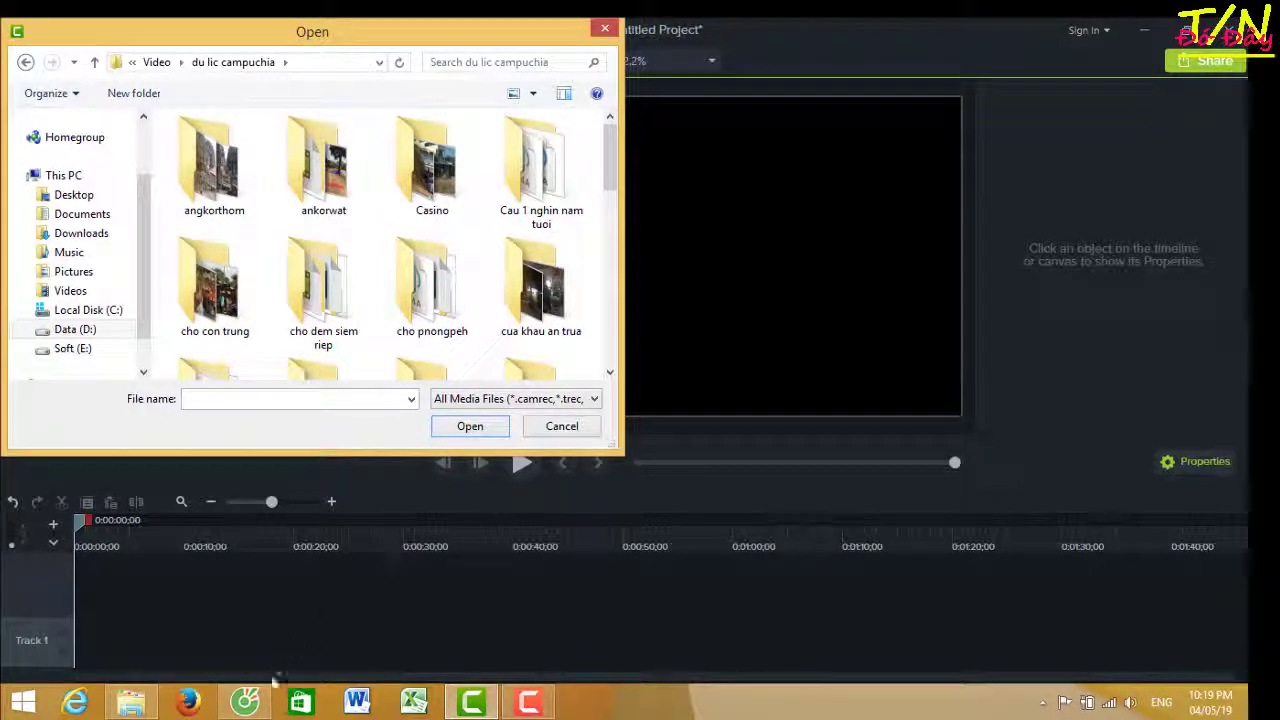
pyautogui.rightClick(250, 705)
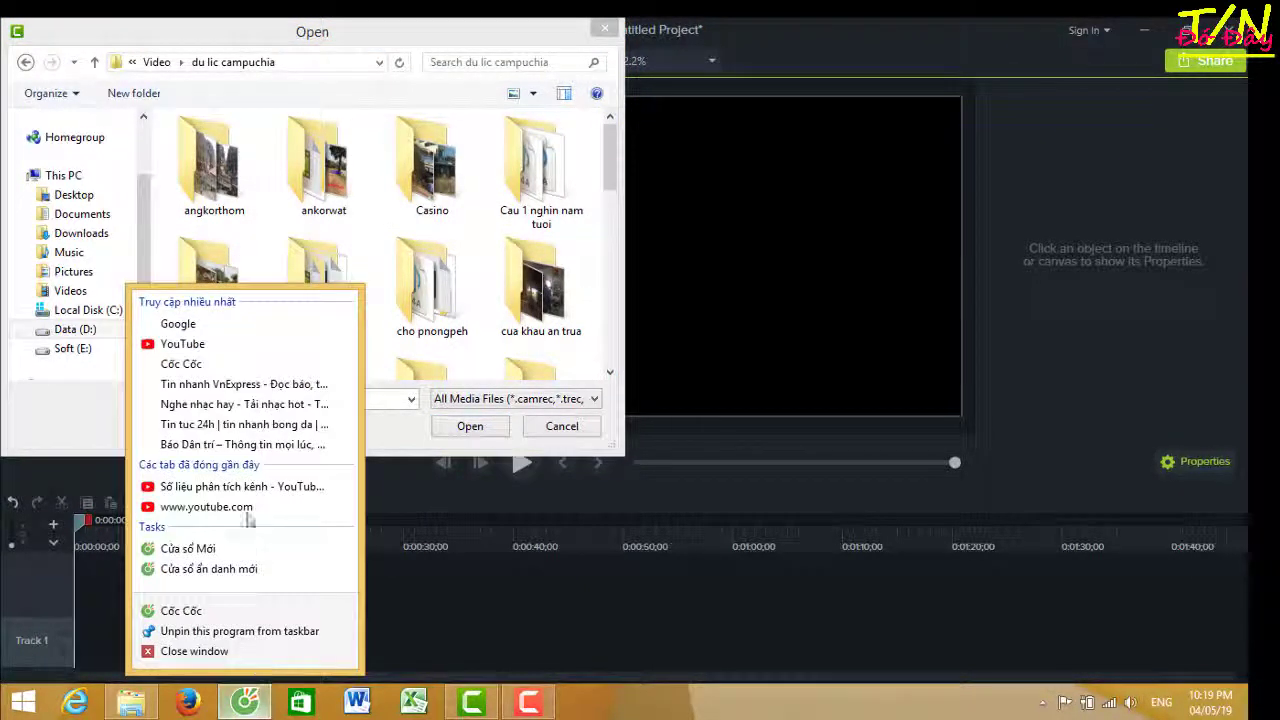
pyautogui.click(502, 563)
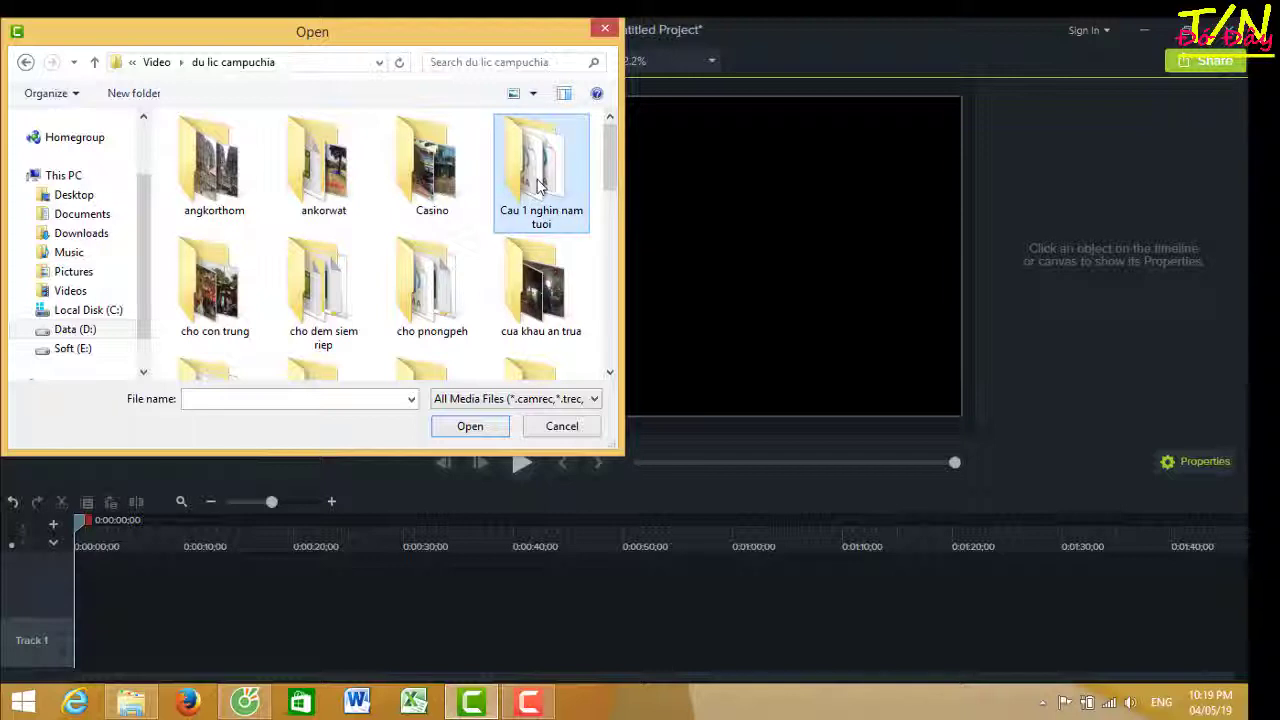
pyautogui.scroll(-1, 538, 187)
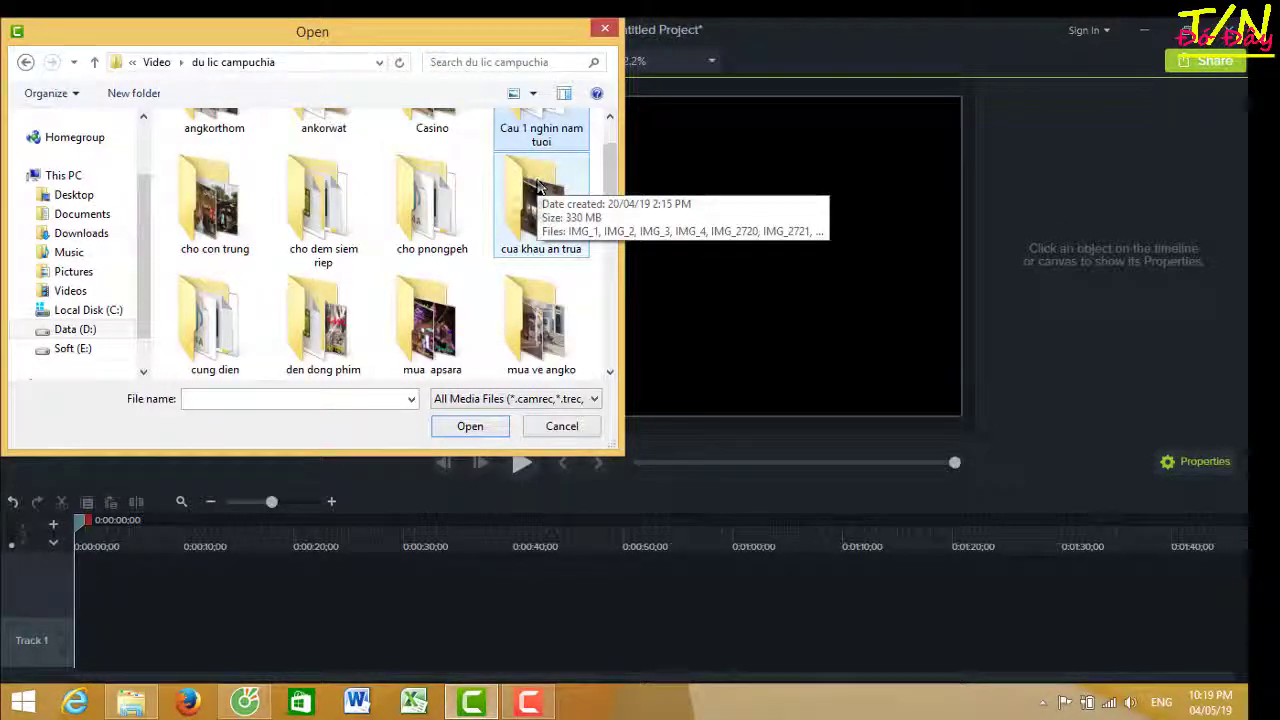
pyautogui.scroll(1, 538, 207)
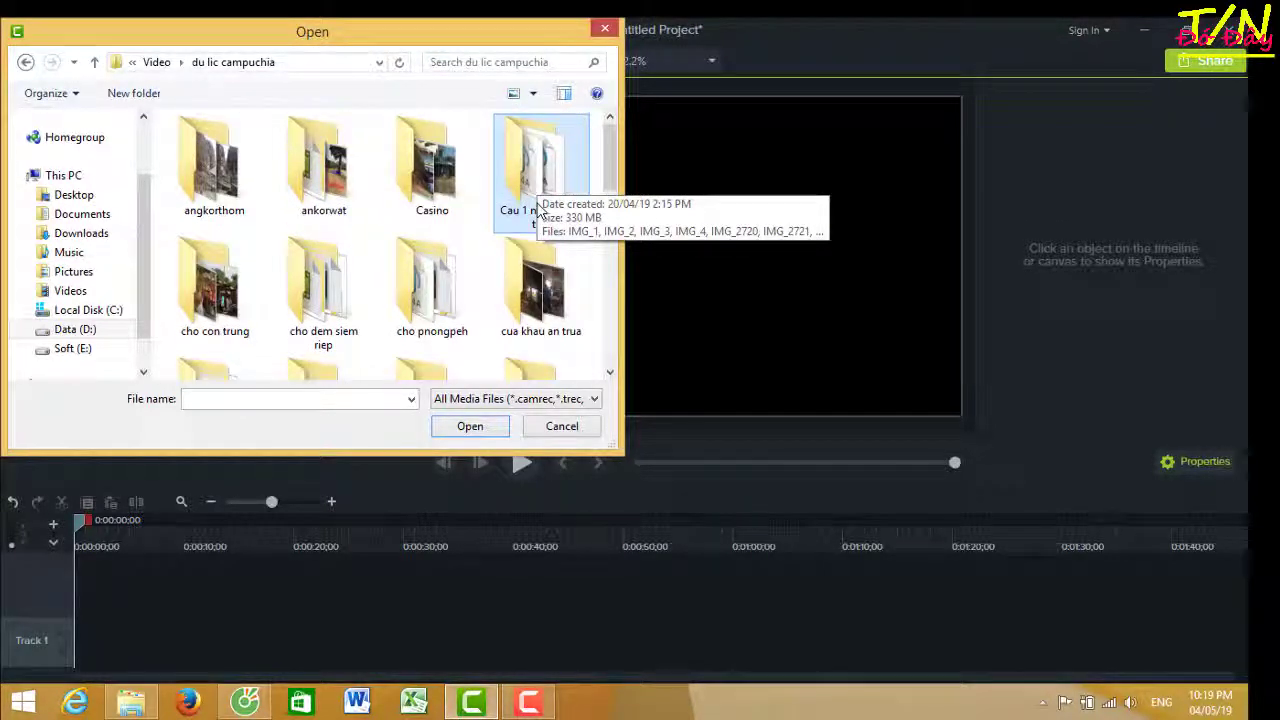
pyautogui.doubleClick(536, 290)
pyautogui.click(224, 146)
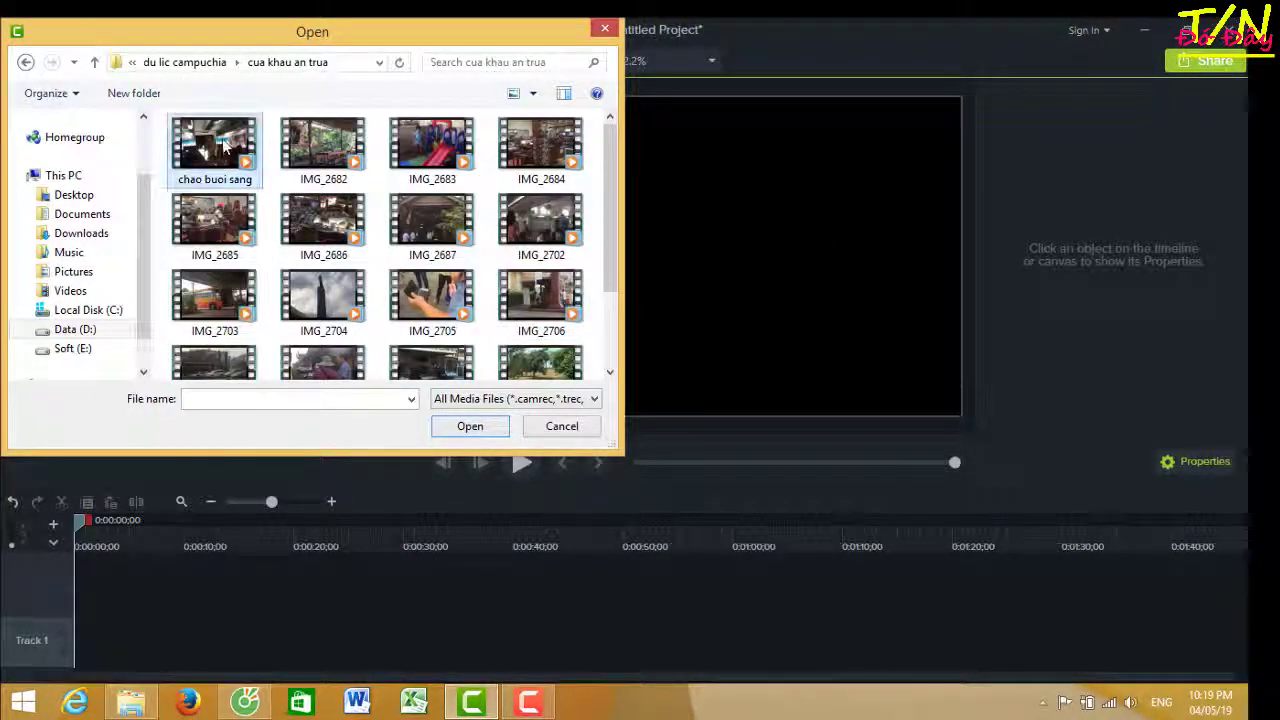
pyautogui.scroll(-3, 468, 260)
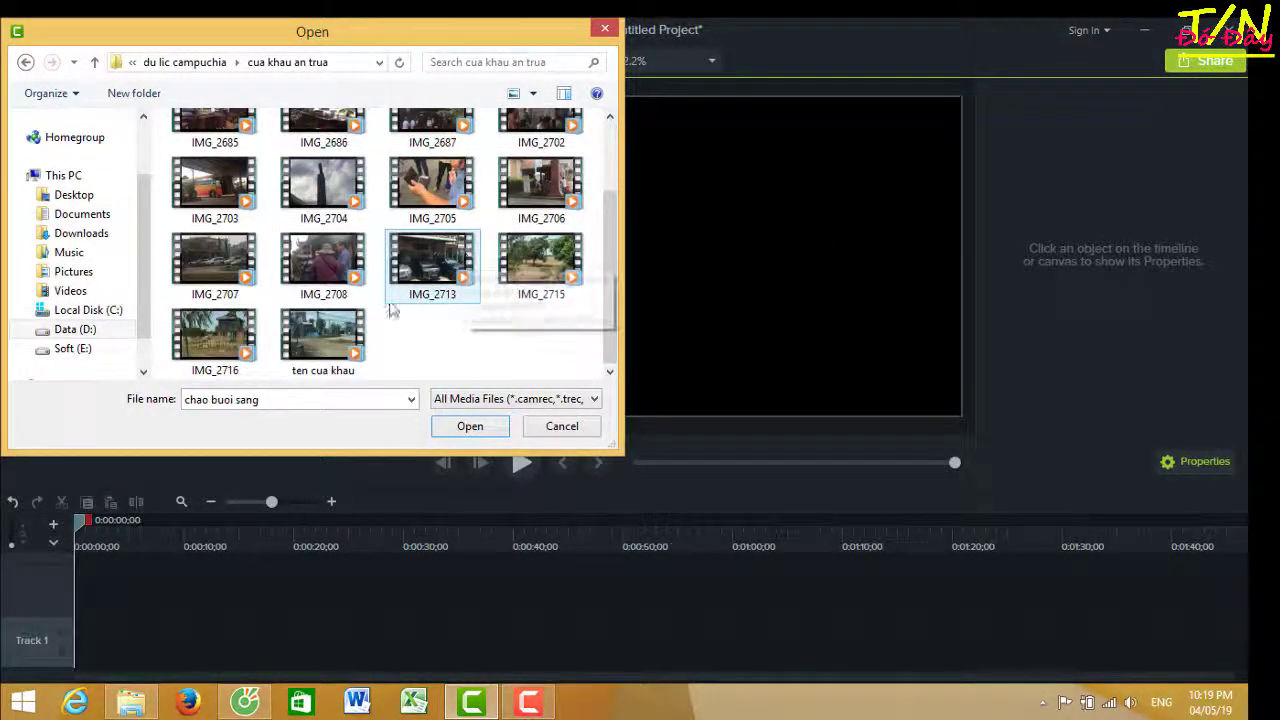
pyautogui.keyDown('shift'); pyautogui.click(315, 326); pyautogui.keyUp('shift')
pyautogui.click(490, 430)
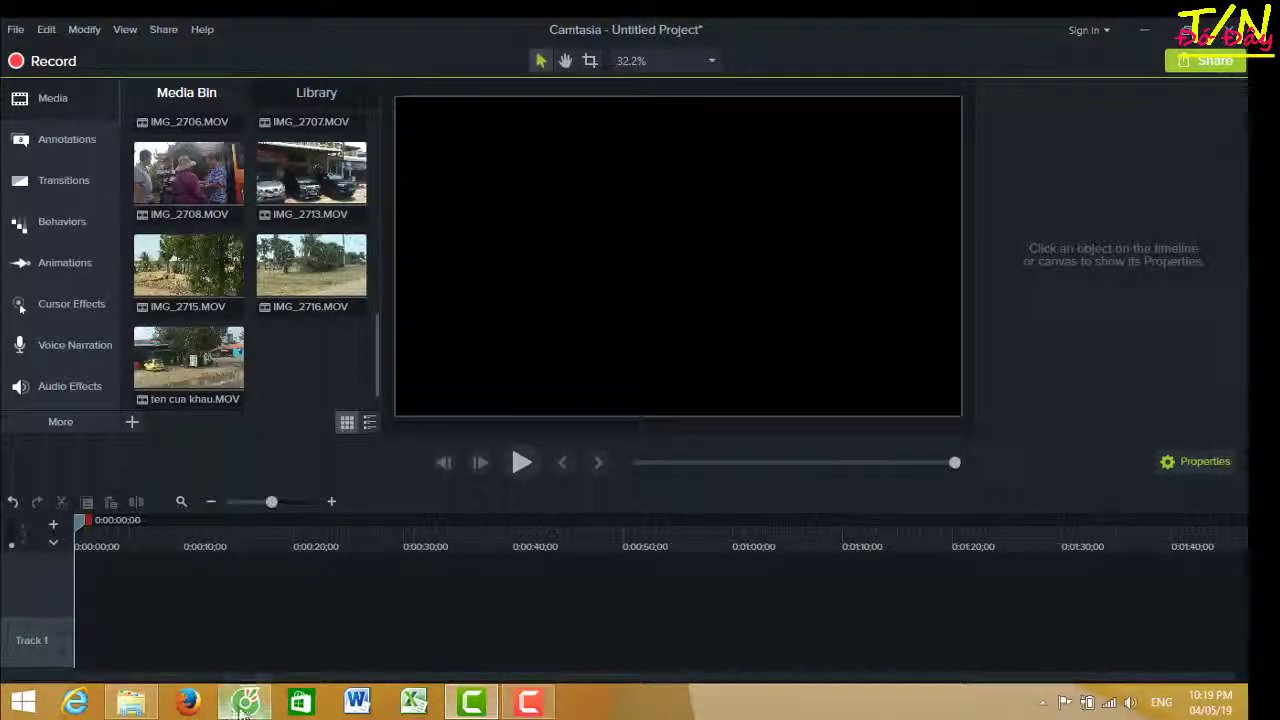
pyautogui.click(243, 703)
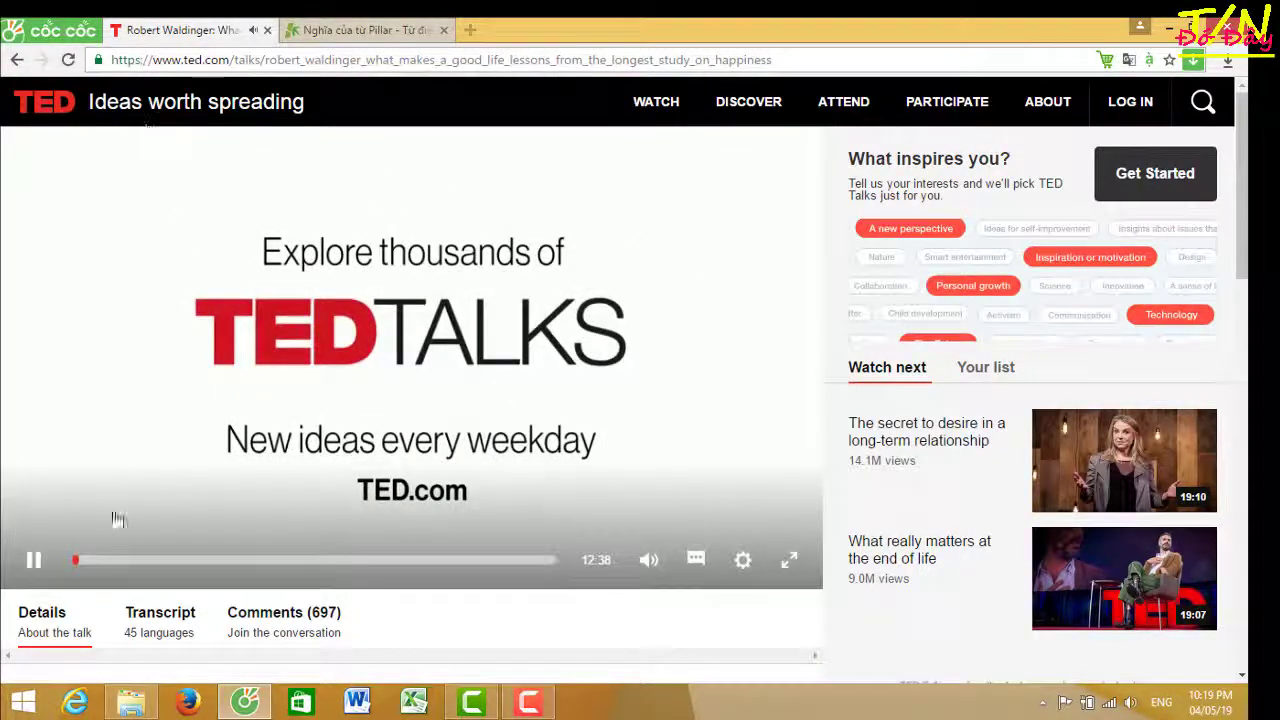
pyautogui.click(1168, 34)
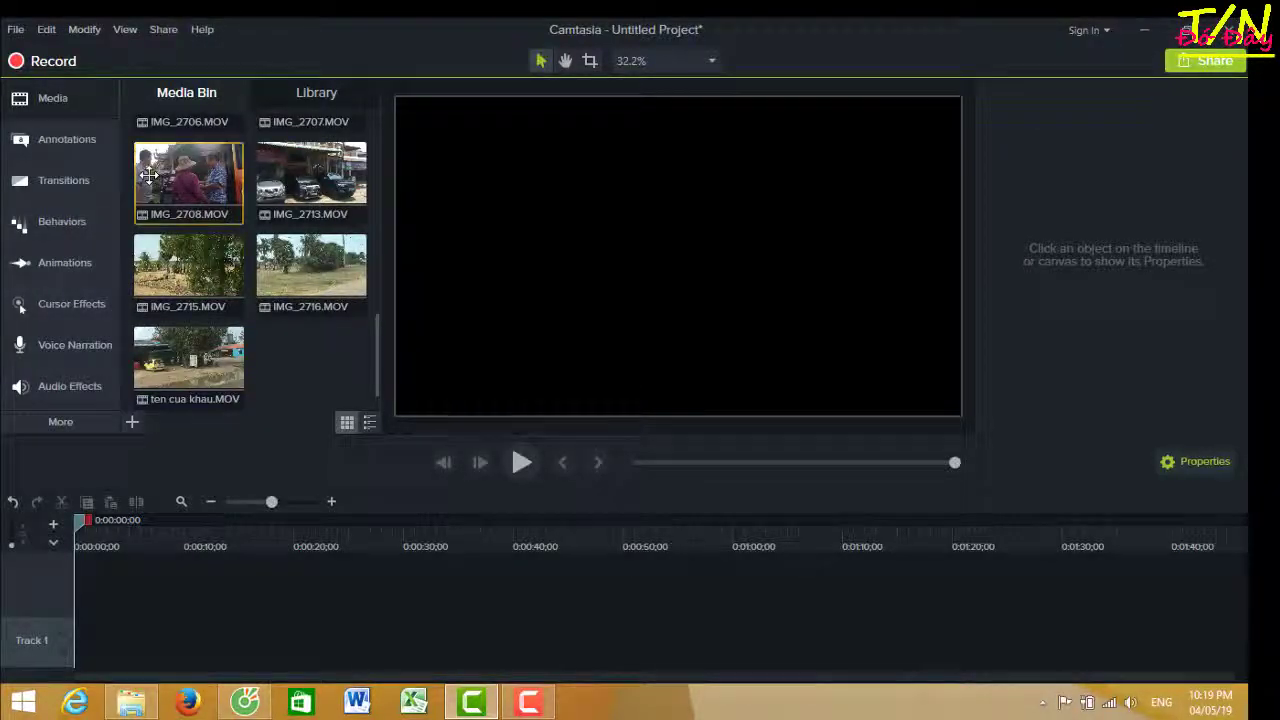
# Step: Place intro_doday.mp4 from the Media Bin at the start of Track 1 on the timeline
pyautogui.scroll(2, 217, 330)
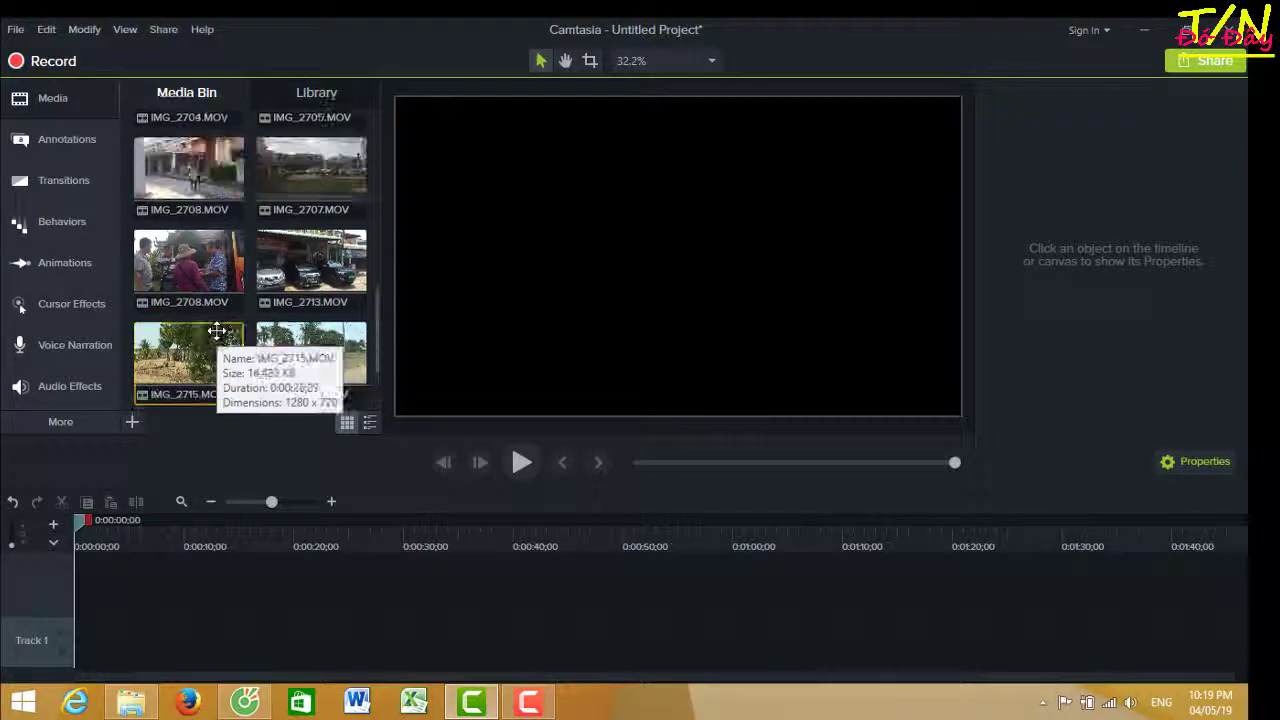
pyautogui.scroll(5, 217, 330)
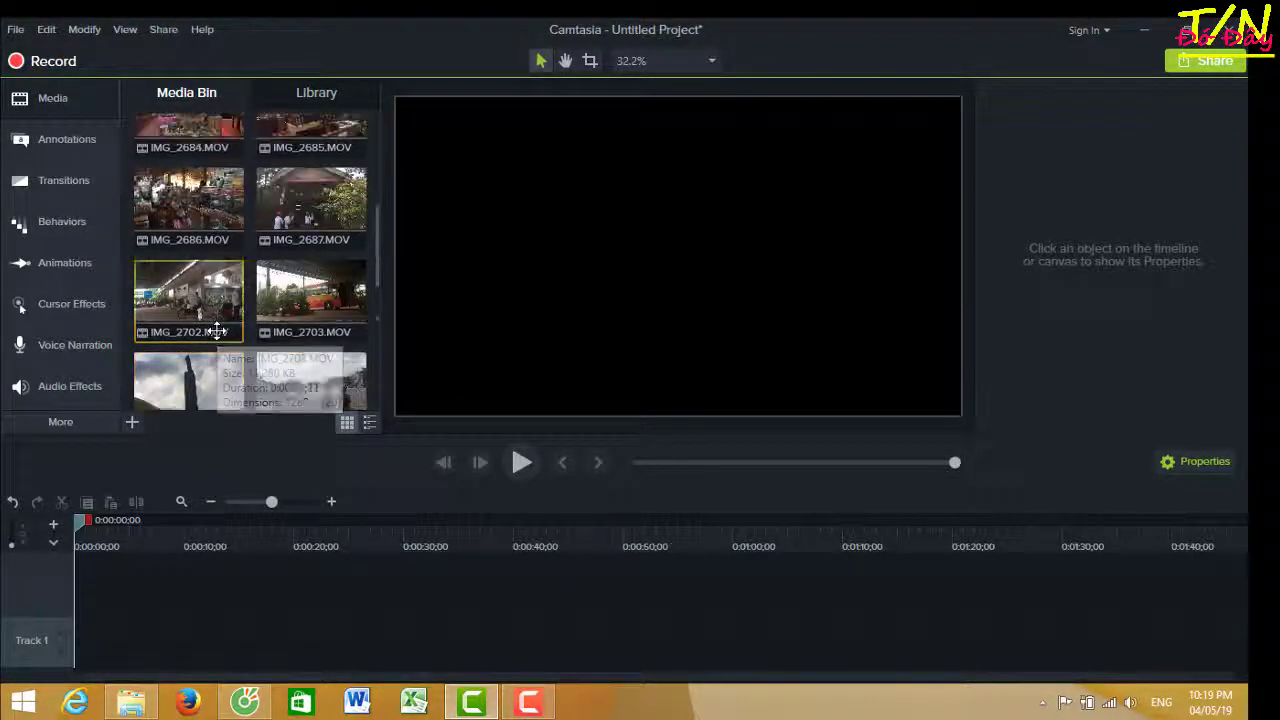
pyautogui.scroll(1, 217, 330)
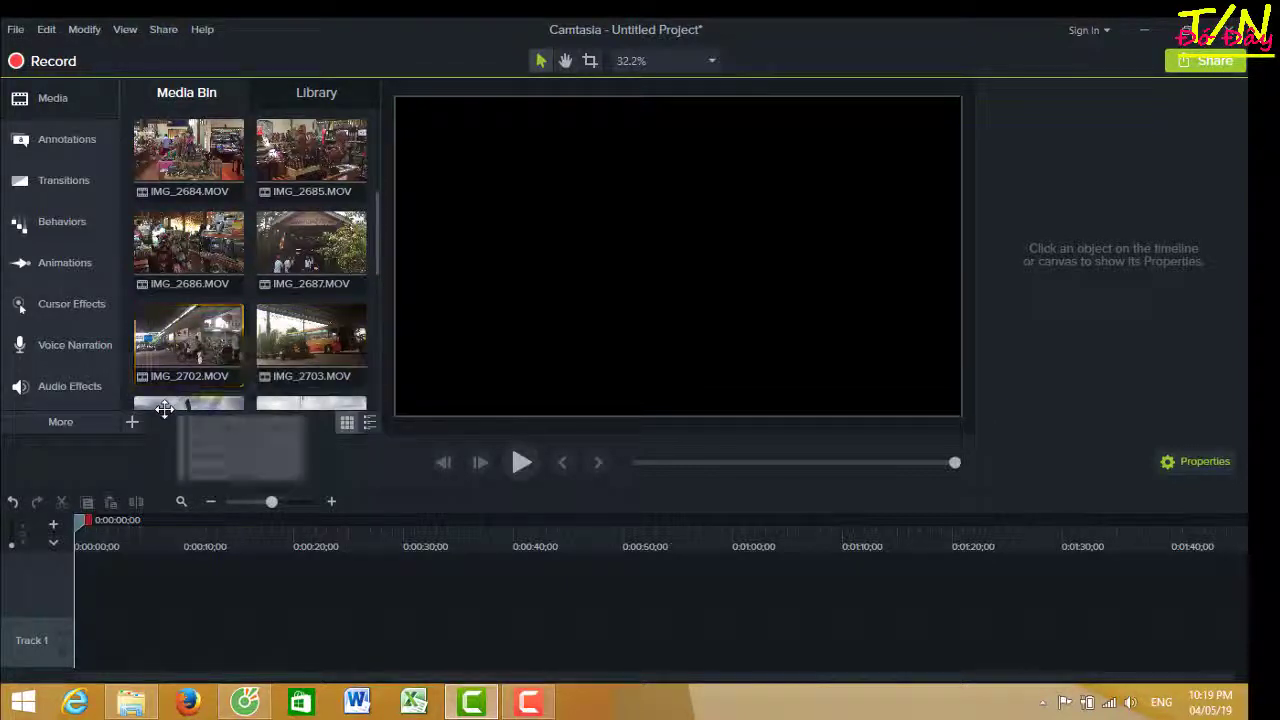
pyautogui.scroll(5, 188, 370)
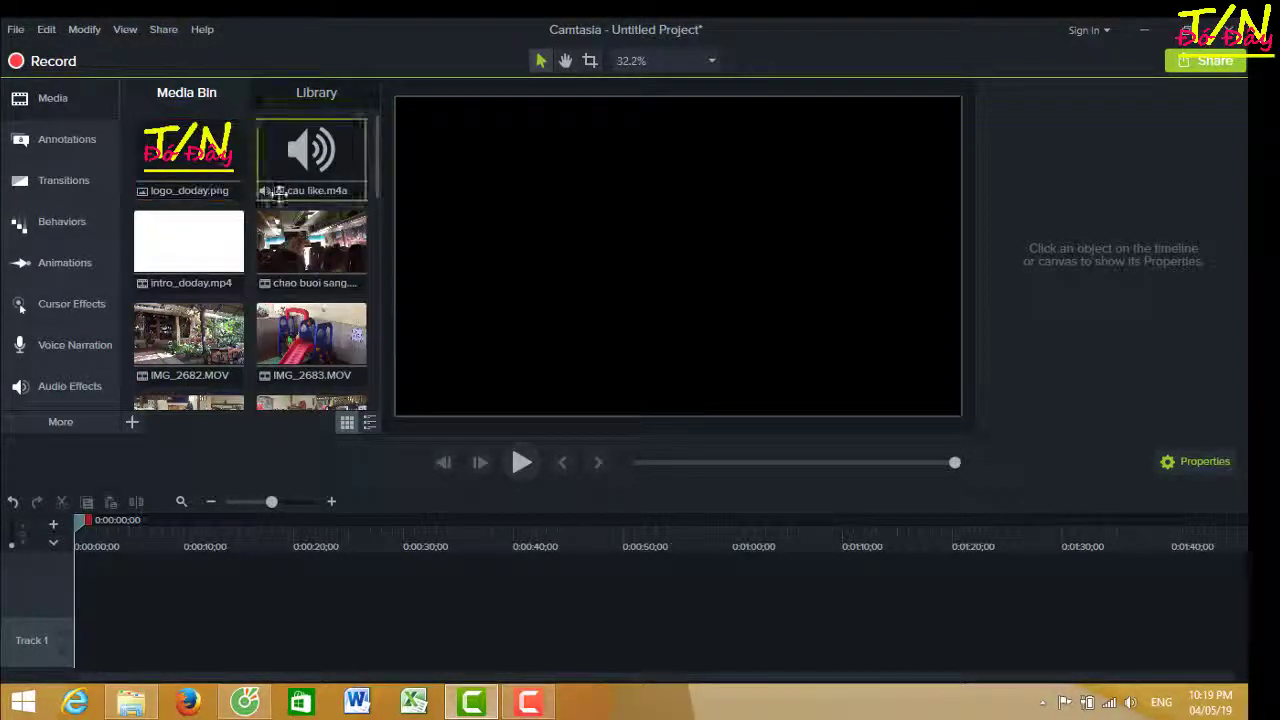
pyautogui.moveTo(189, 245); pyautogui.dragTo(94, 660)
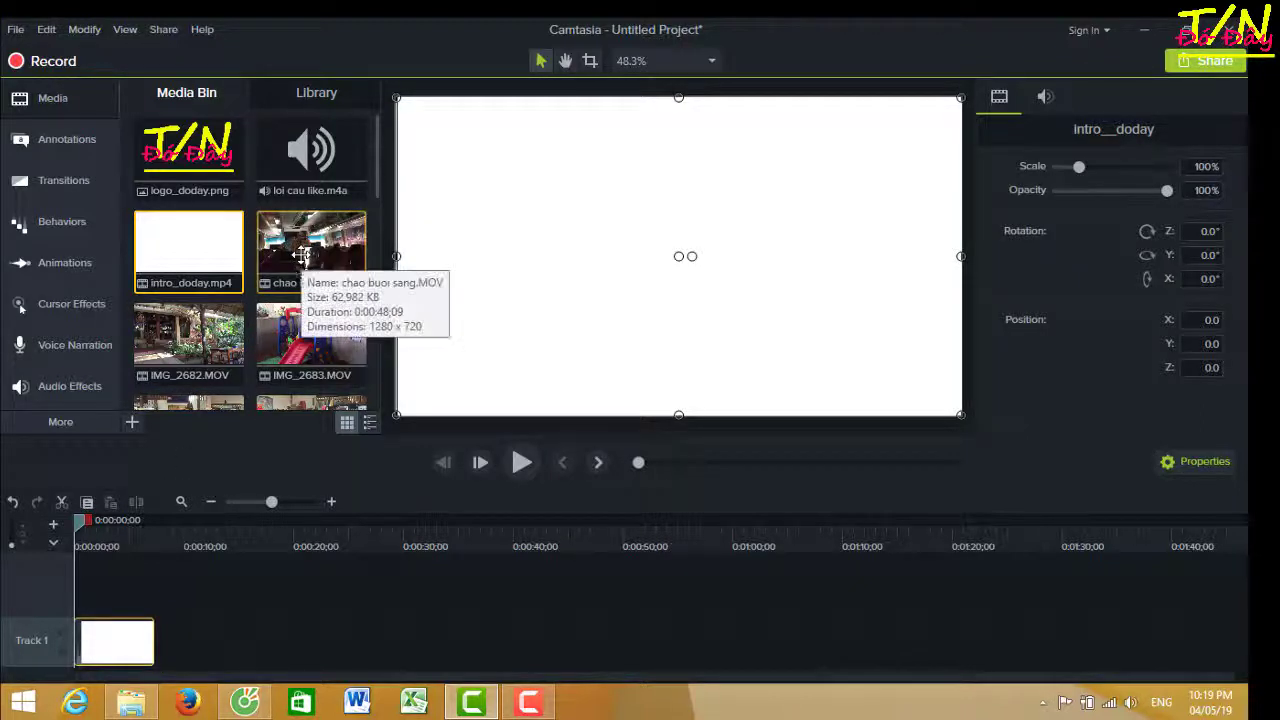
pyautogui.scroll(-1, 293, 332)
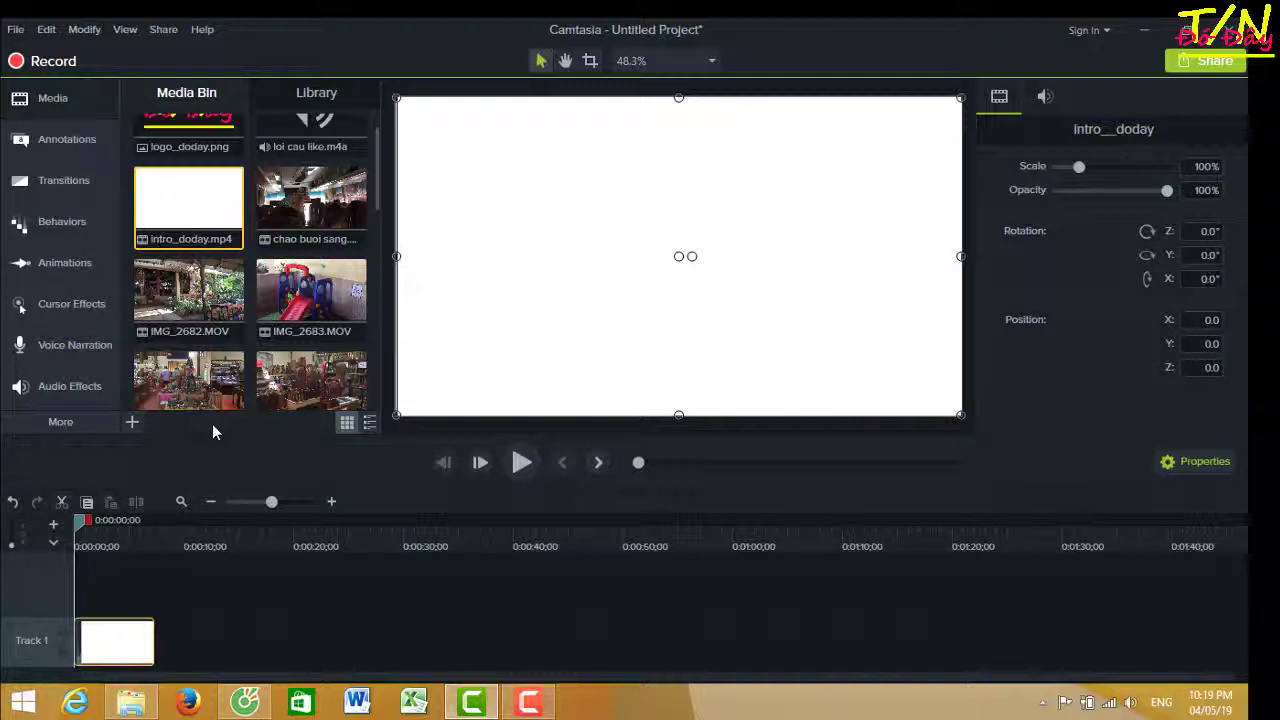
# Step: Append IMG_2703, IMG_2702 and IMG_2704 from the Media Bin after the intro clip on Track 1
pyautogui.scroll(-3, 278, 364)
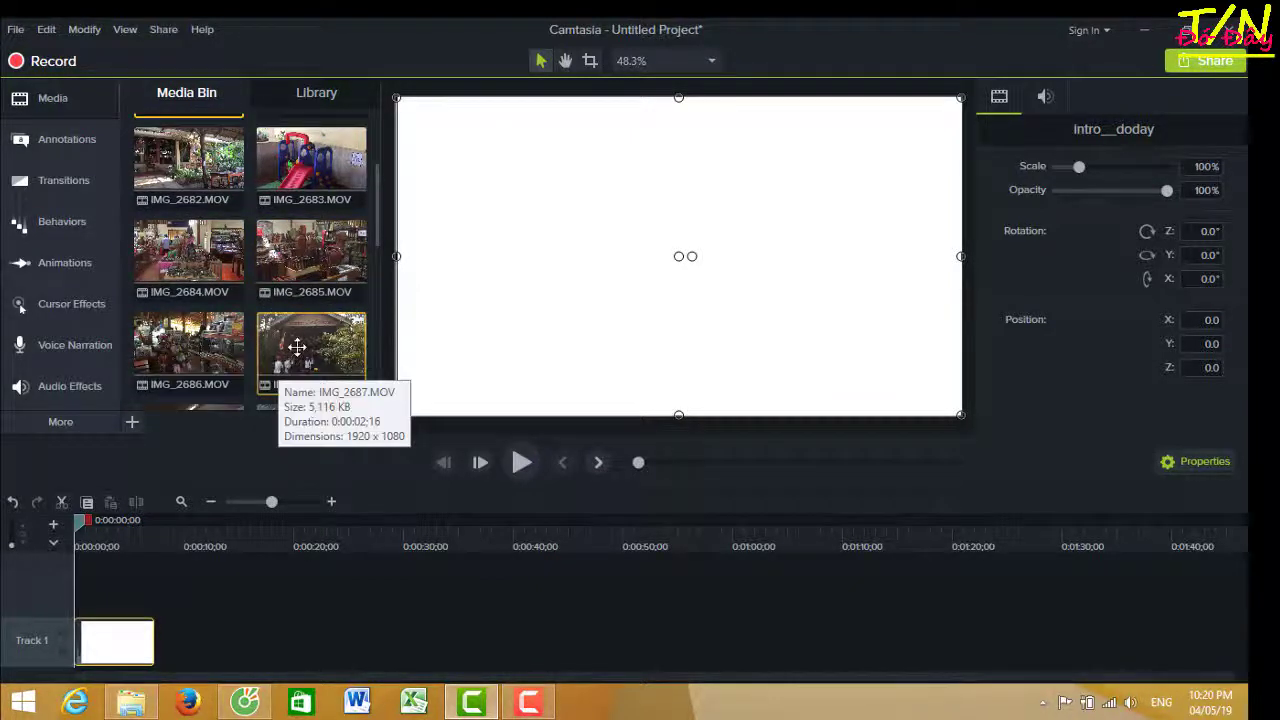
pyautogui.scroll(-4, 306, 343)
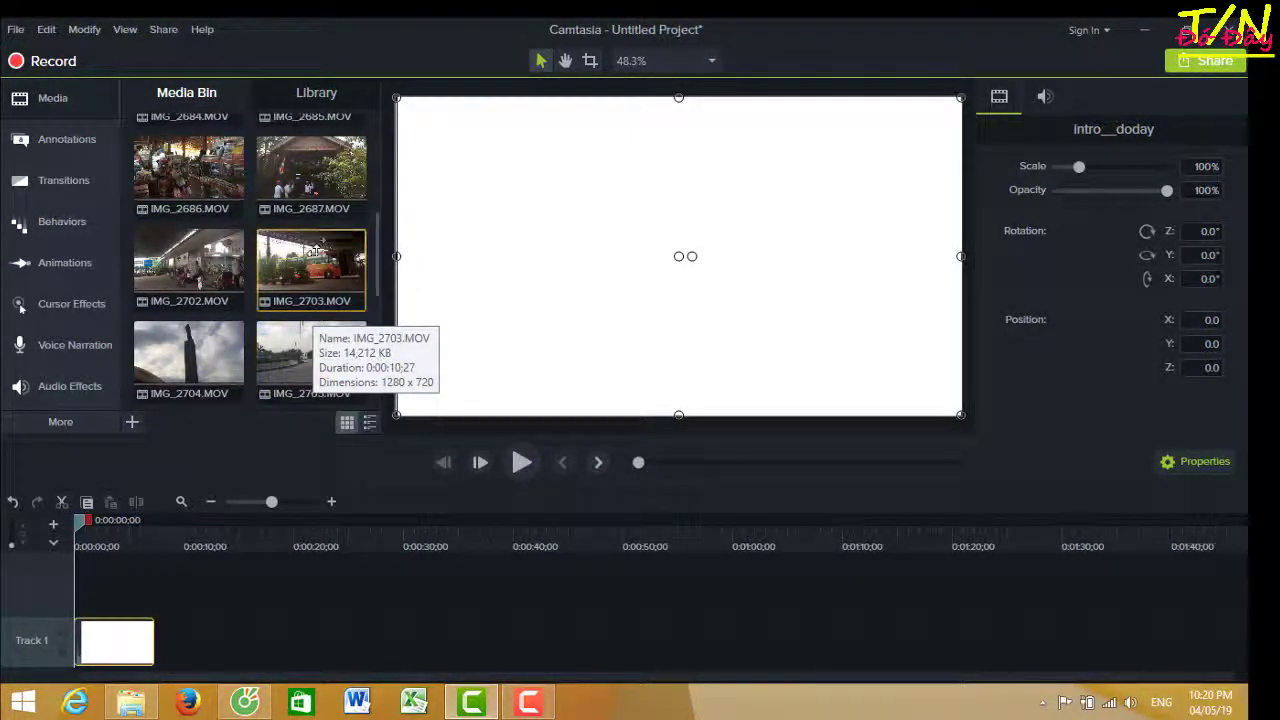
pyautogui.moveTo(316, 254); pyautogui.dragTo(158, 660)
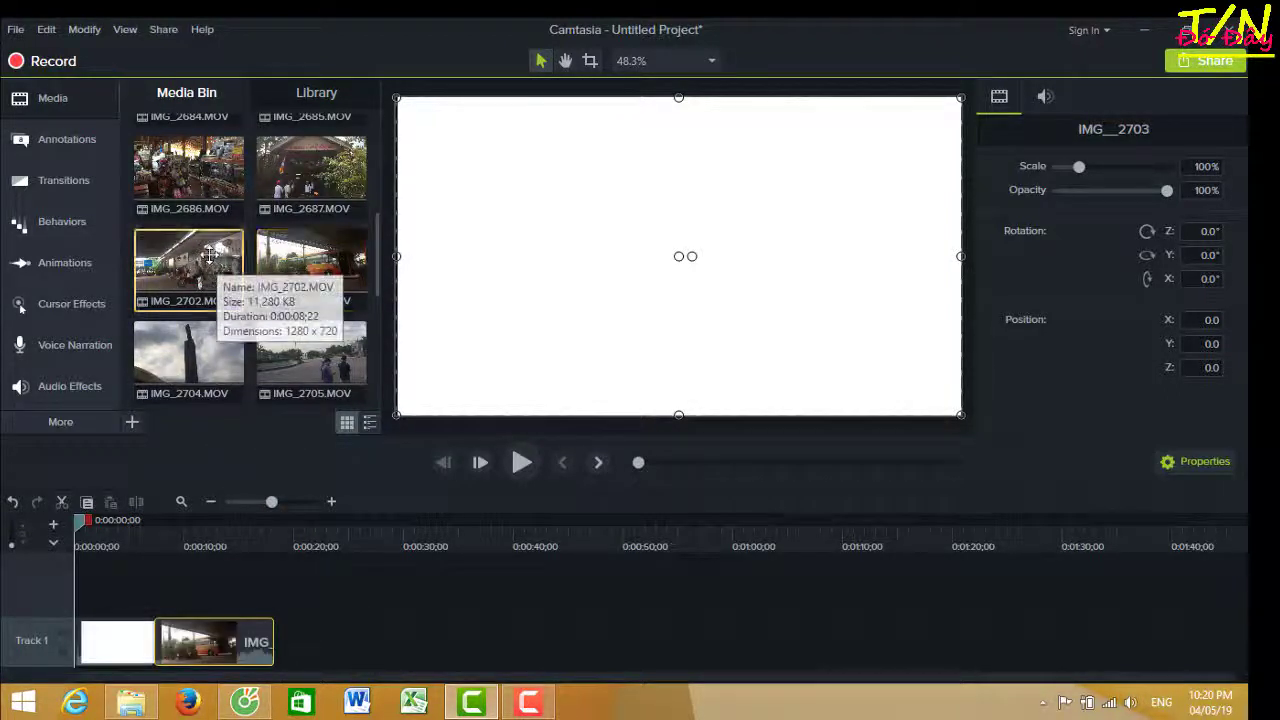
pyautogui.moveTo(205, 265); pyautogui.dragTo(292, 645)
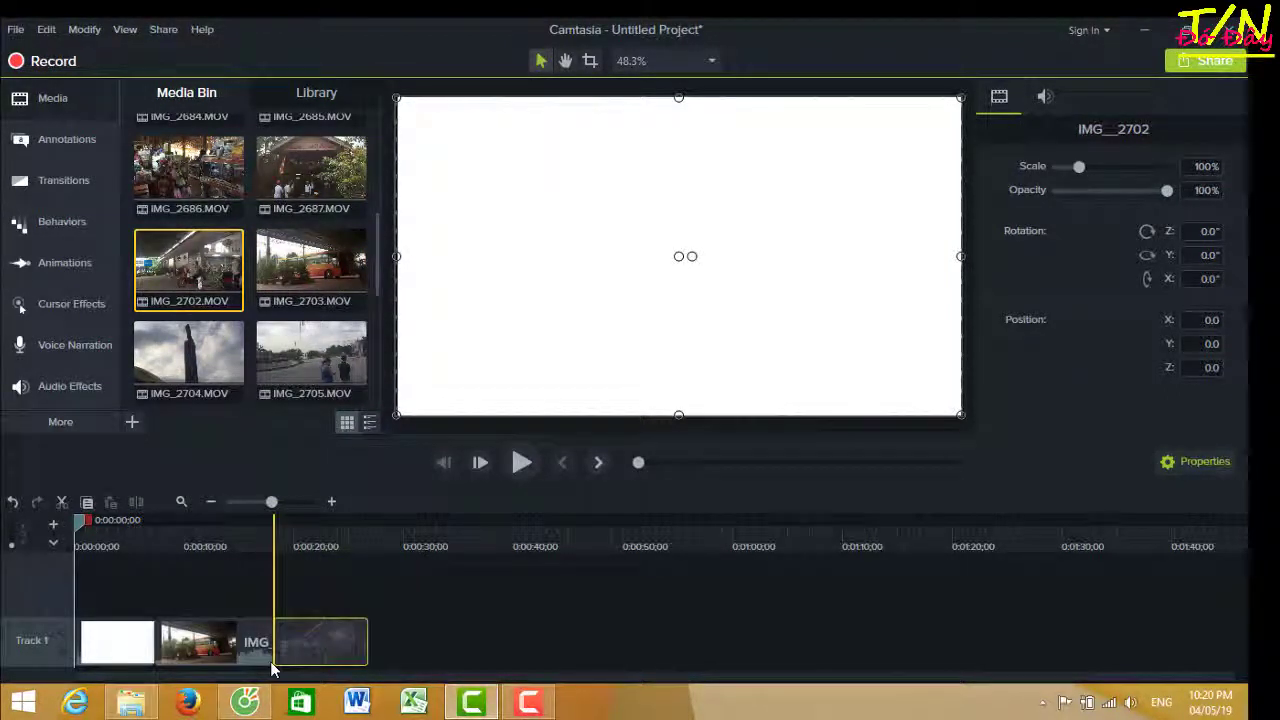
pyautogui.moveTo(214, 362); pyautogui.dragTo(358, 668)
# Step: Append the IMG_2706 clip from the Media Bin directly after IMG_2704 on Track 1
pyautogui.scroll(-1, 306, 369)
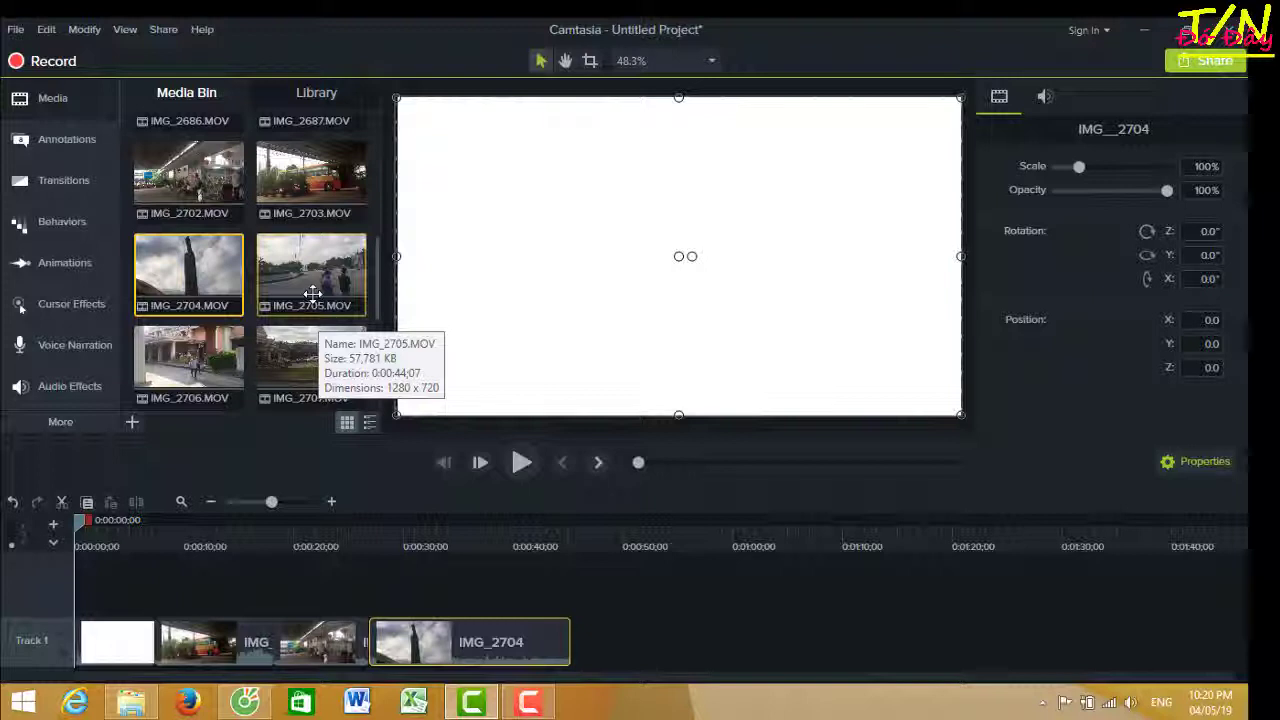
pyautogui.scroll(-1, 218, 340)
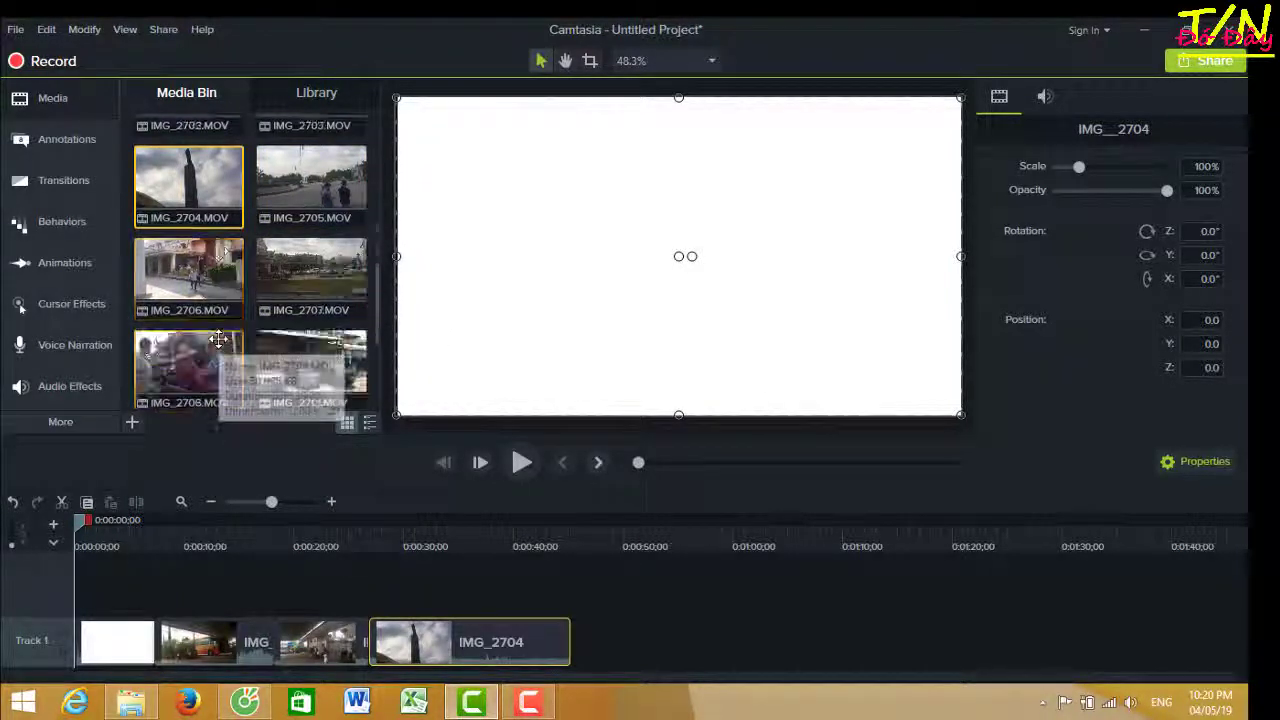
pyautogui.scroll(-2, 260, 345)
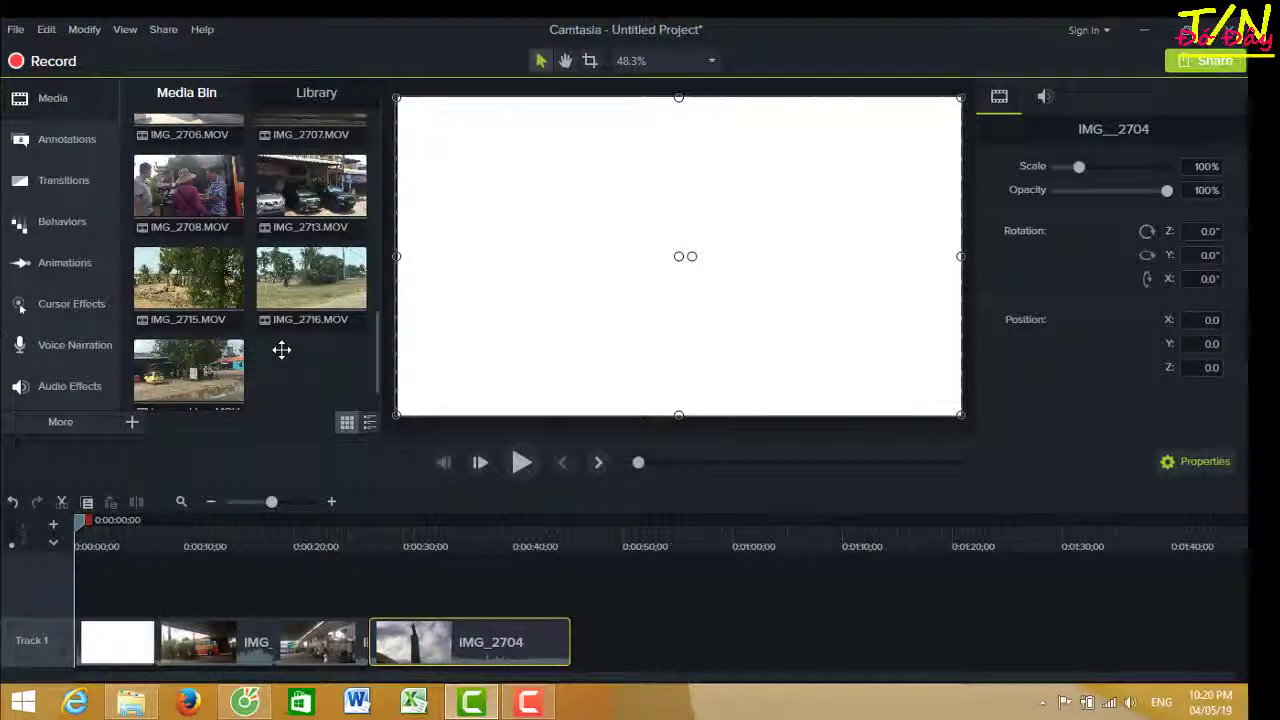
pyautogui.scroll(1, 281, 349)
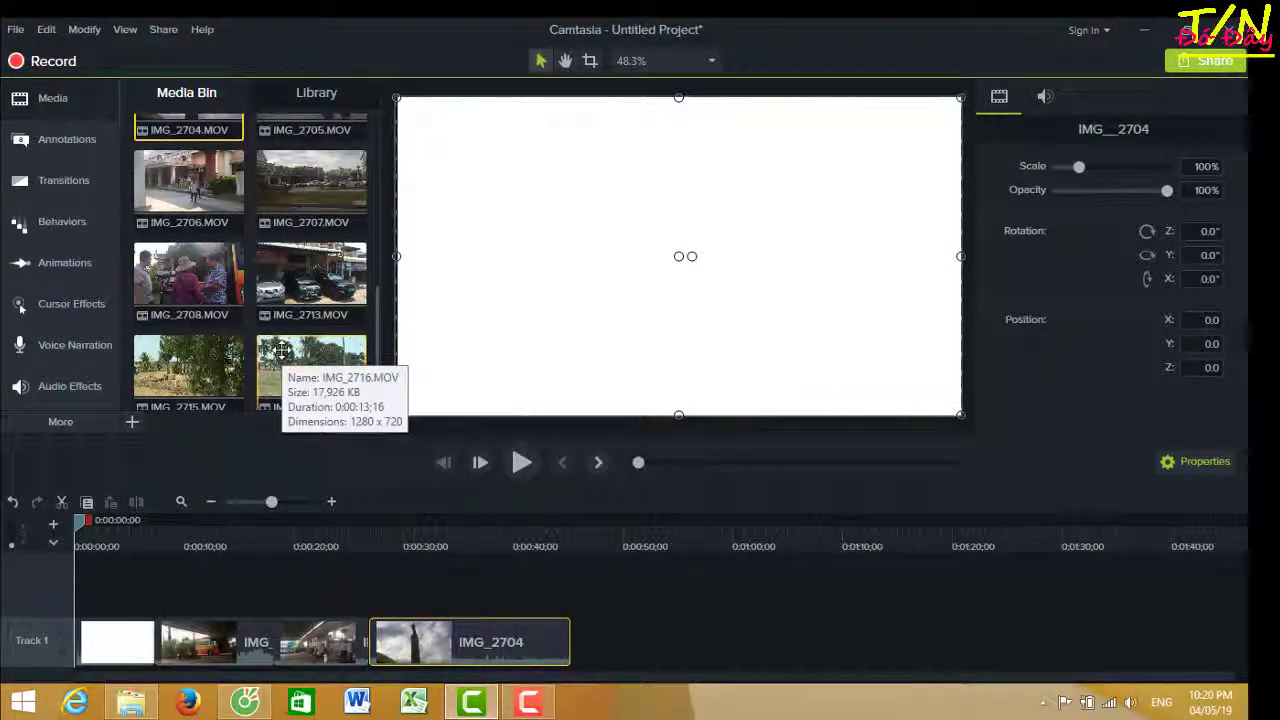
pyautogui.scroll(1, 281, 349)
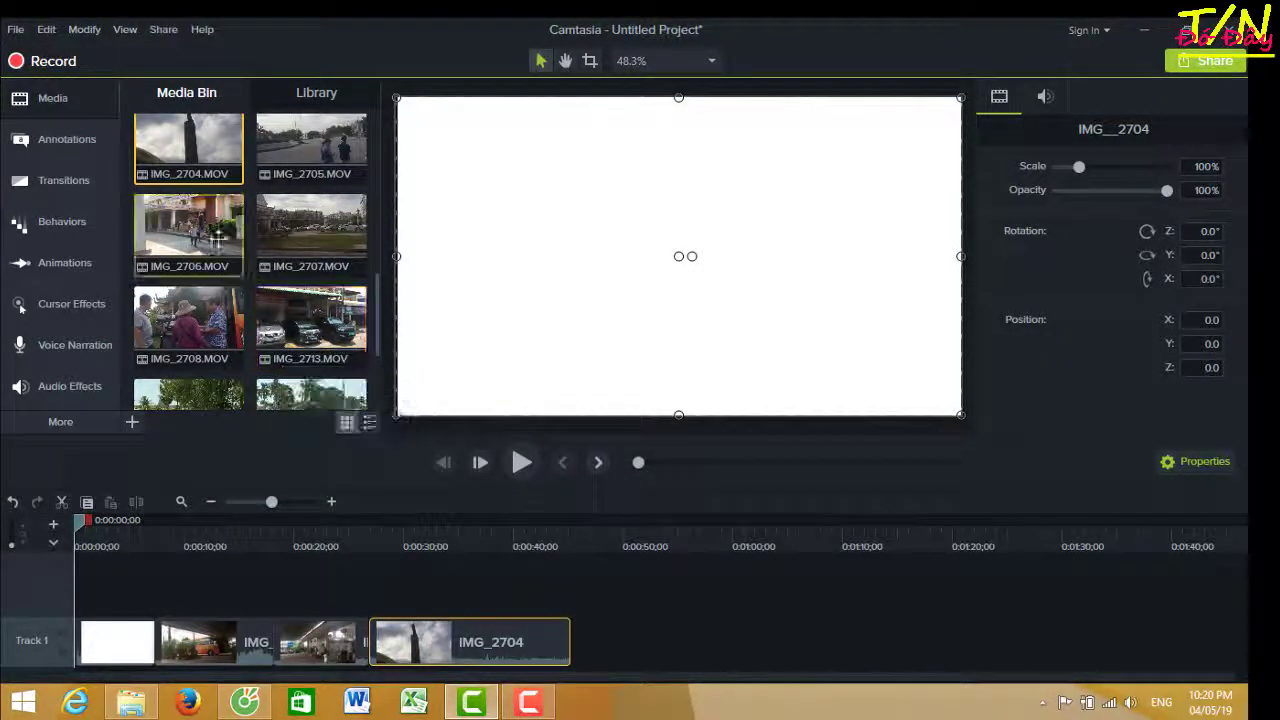
pyautogui.moveTo(195, 235); pyautogui.dragTo(553, 661)
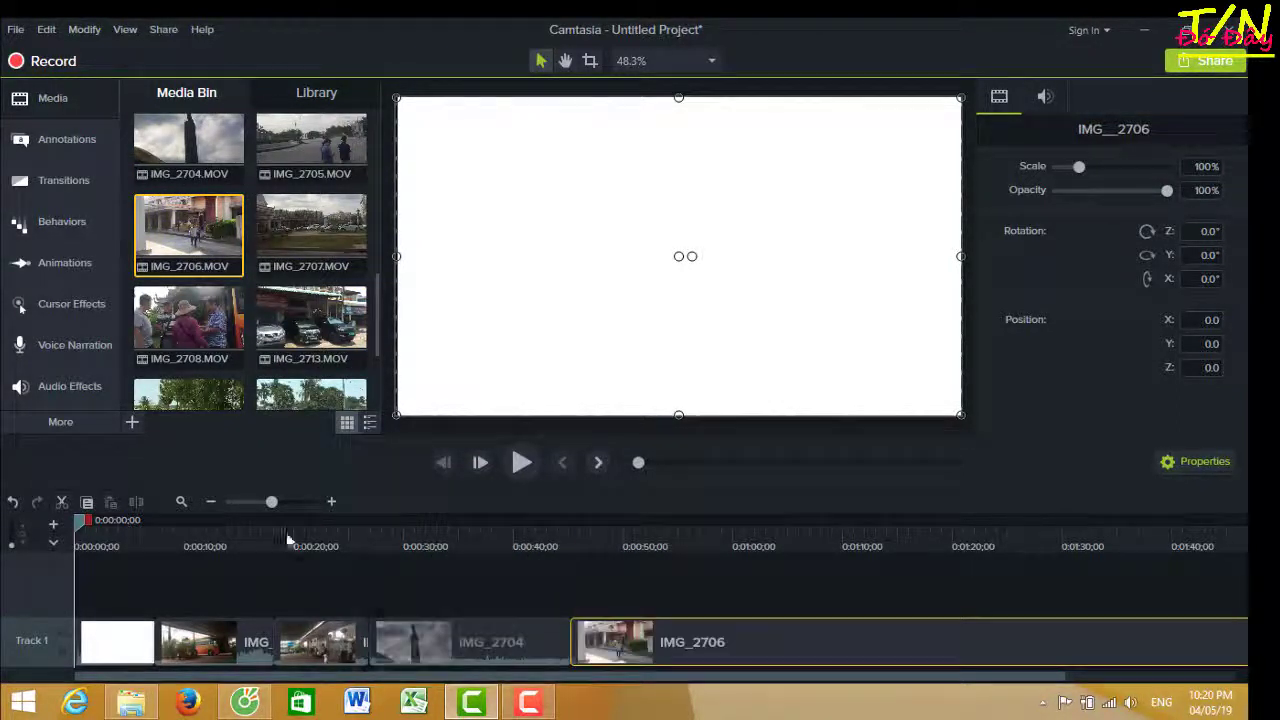
# Step: Append IMG_2708, IMG_2707 and IMG_2705 in that order after IMG_2706 on Track 1
pyautogui.click(210, 501)
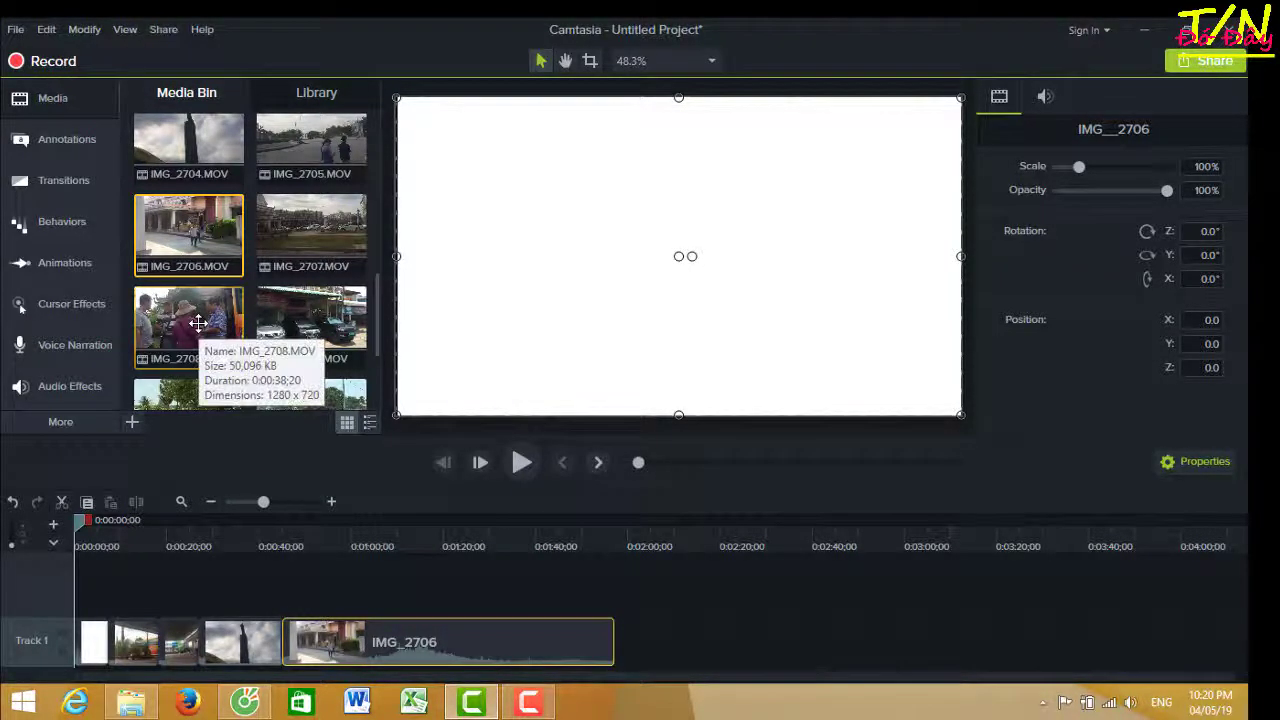
pyautogui.moveTo(198, 322); pyautogui.dragTo(620, 652)
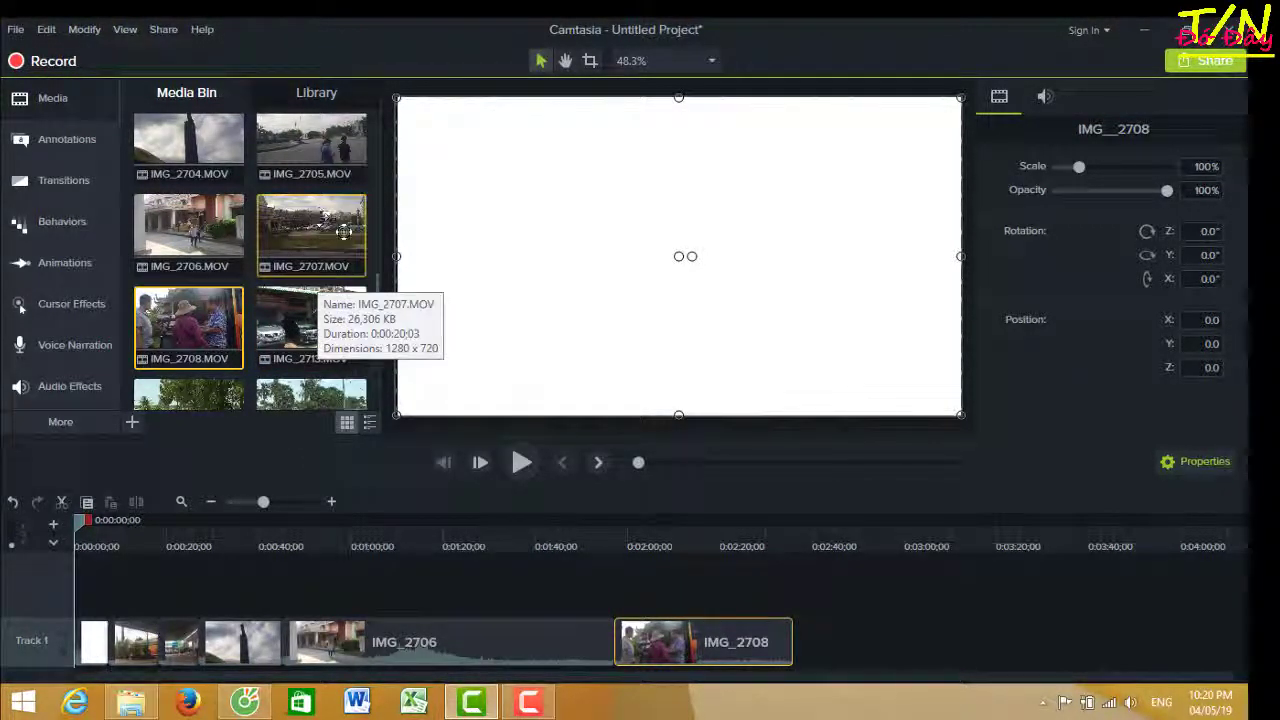
pyautogui.moveTo(343, 232); pyautogui.dragTo(826, 662)
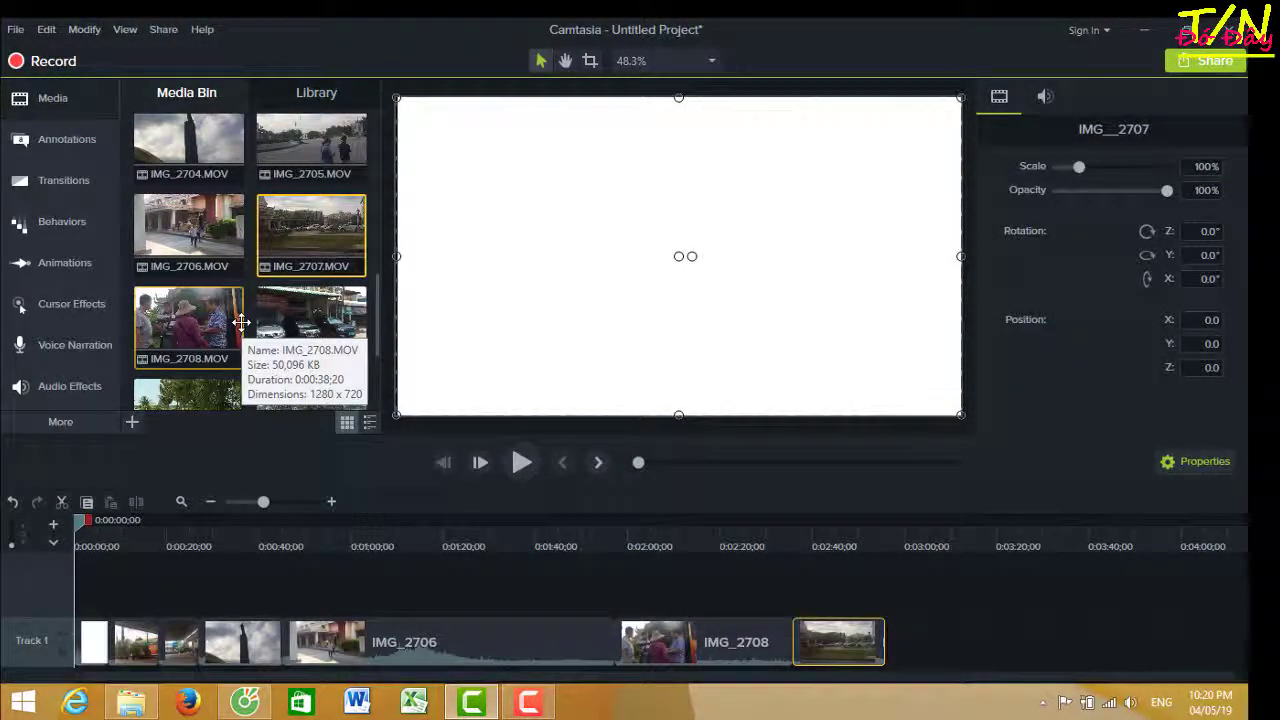
pyautogui.scroll(1, 311, 170)
pyautogui.moveTo(311, 160); pyautogui.dragTo(866, 655)
# Step: Append IMG_2716 followed by IMG_2713 after the IMG_2705 clip on Track 1
pyautogui.scroll(3, 280, 300)
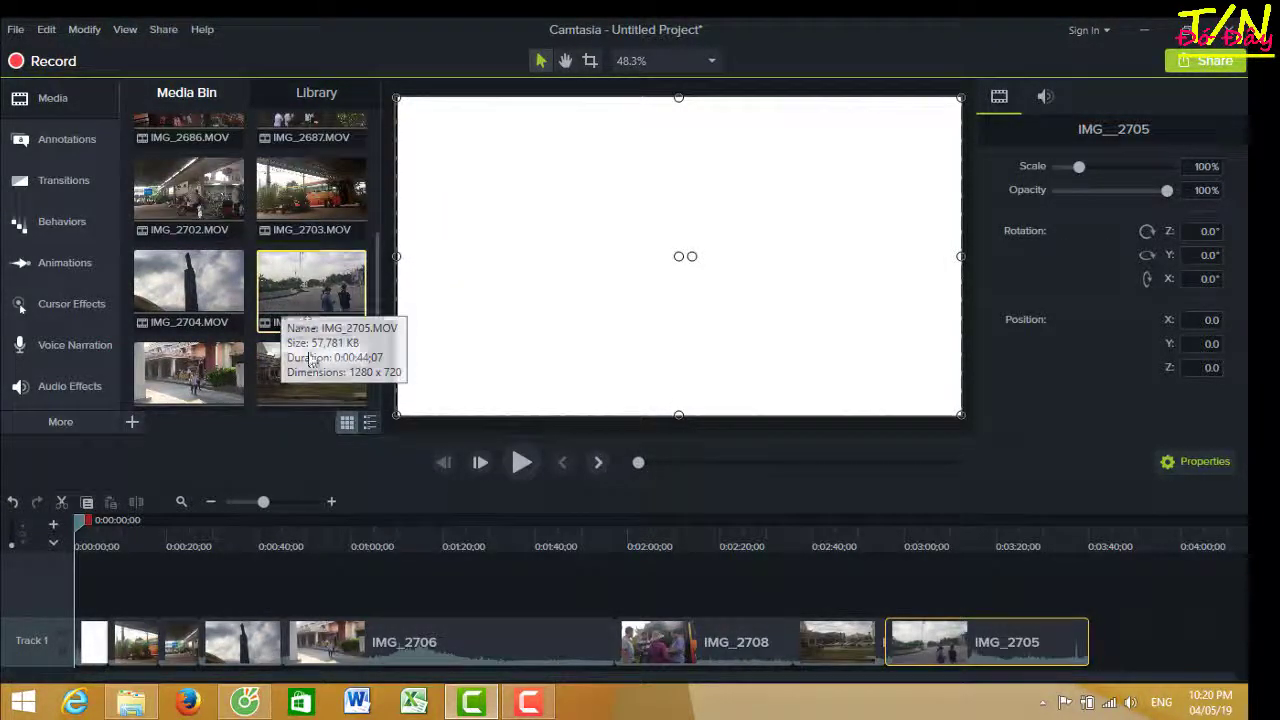
pyautogui.scroll(1, 215, 346)
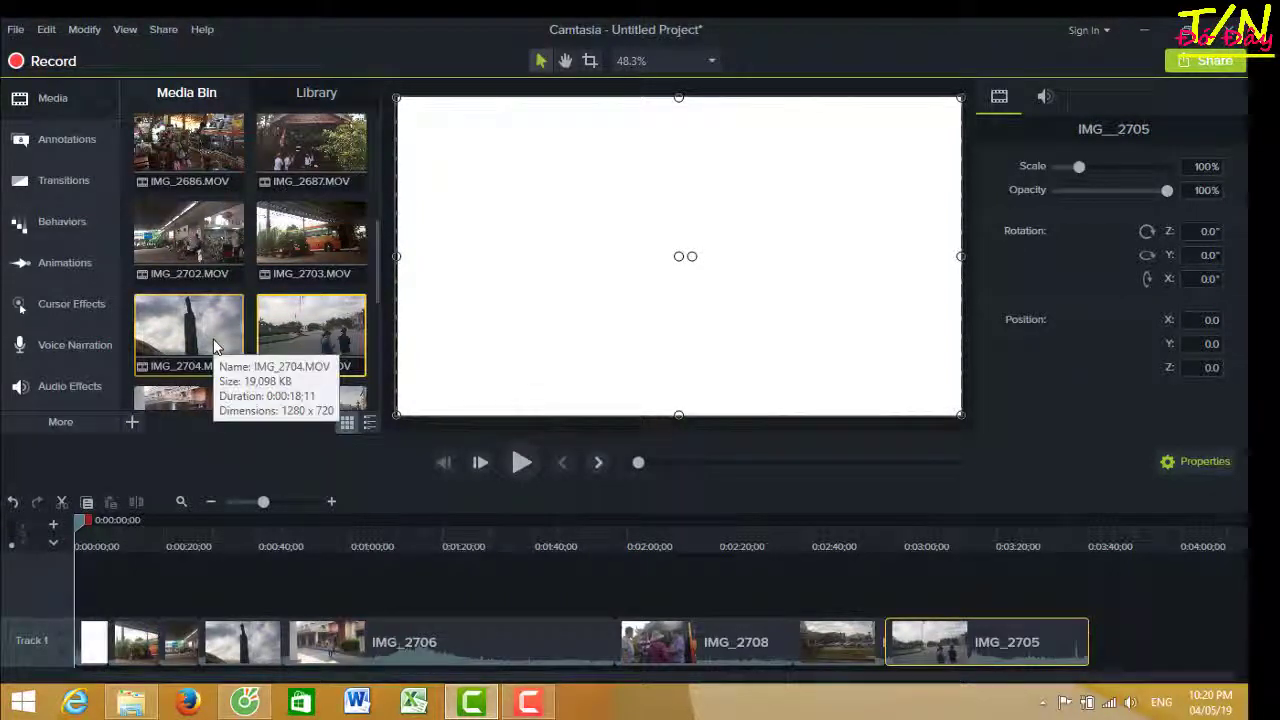
pyautogui.scroll(-3, 213, 339)
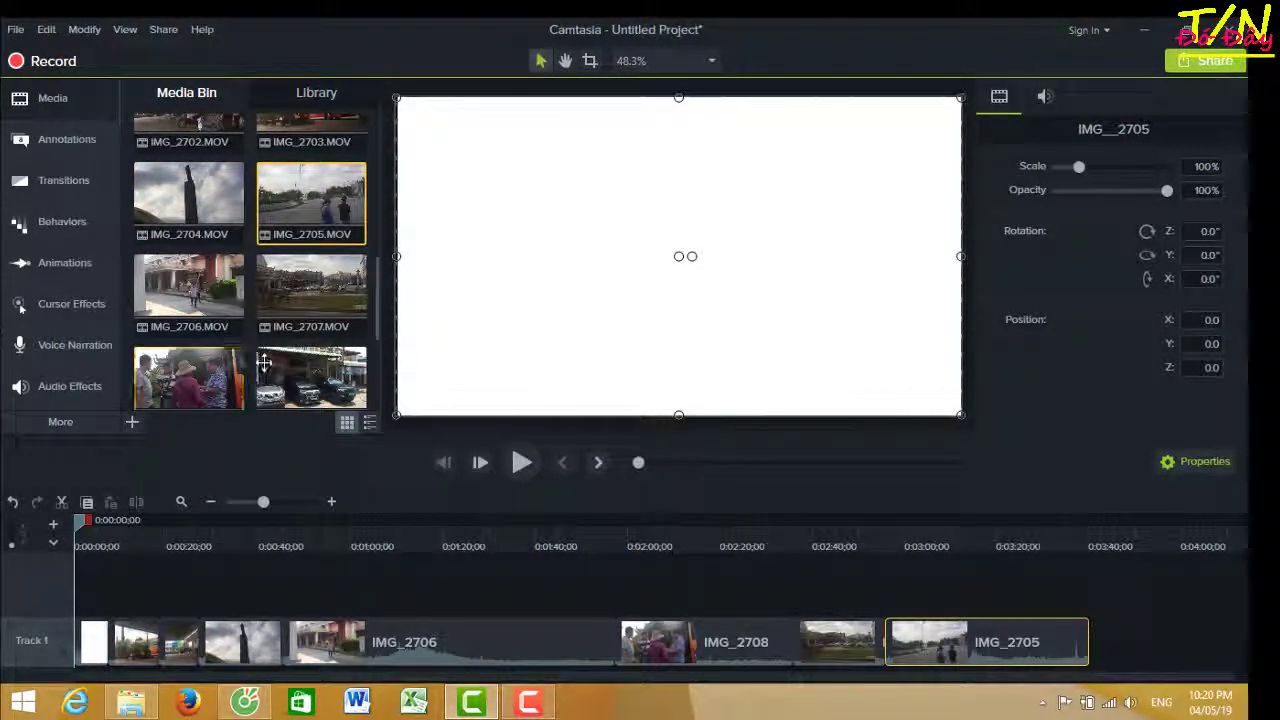
pyautogui.scroll(-2, 263, 362)
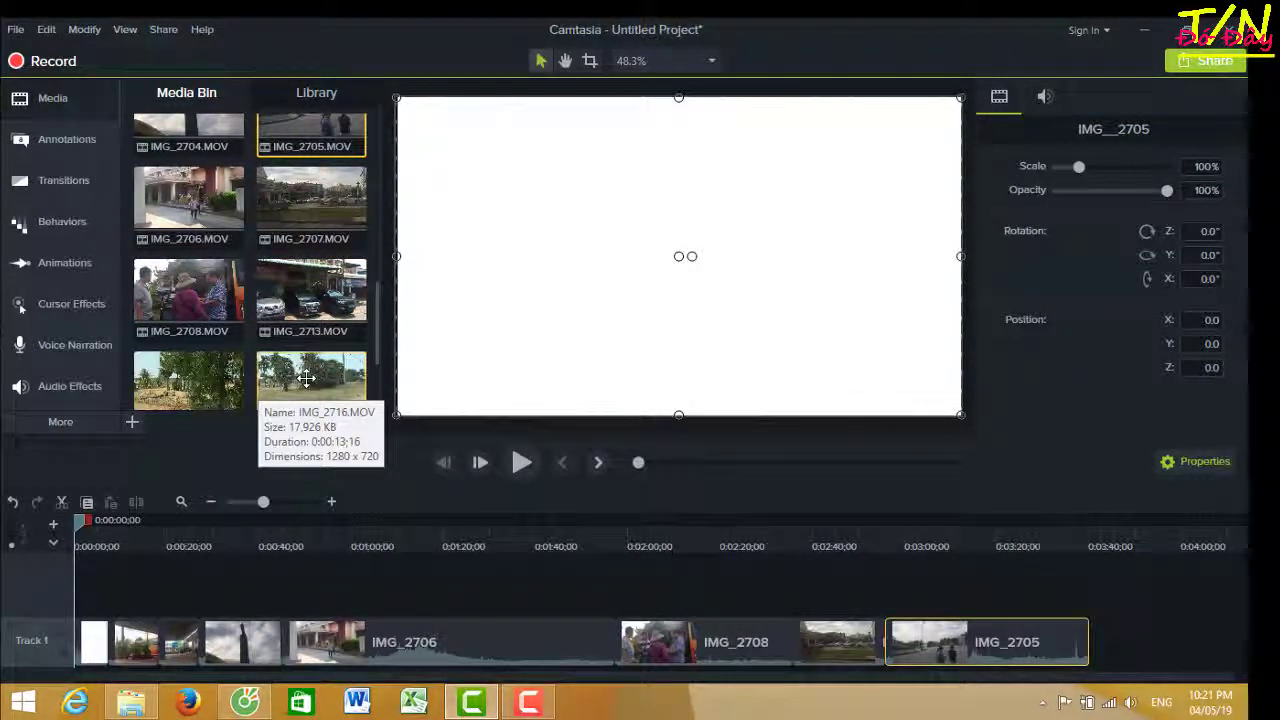
pyautogui.moveTo(305, 380); pyautogui.dragTo(1100, 660)
pyautogui.moveTo(305, 262); pyautogui.dragTo(1200, 640)
# Step: Append IMG_2687 followed by IMG_2686 after the IMG_2713 clip on Track 1
pyautogui.scroll(4, 297, 297)
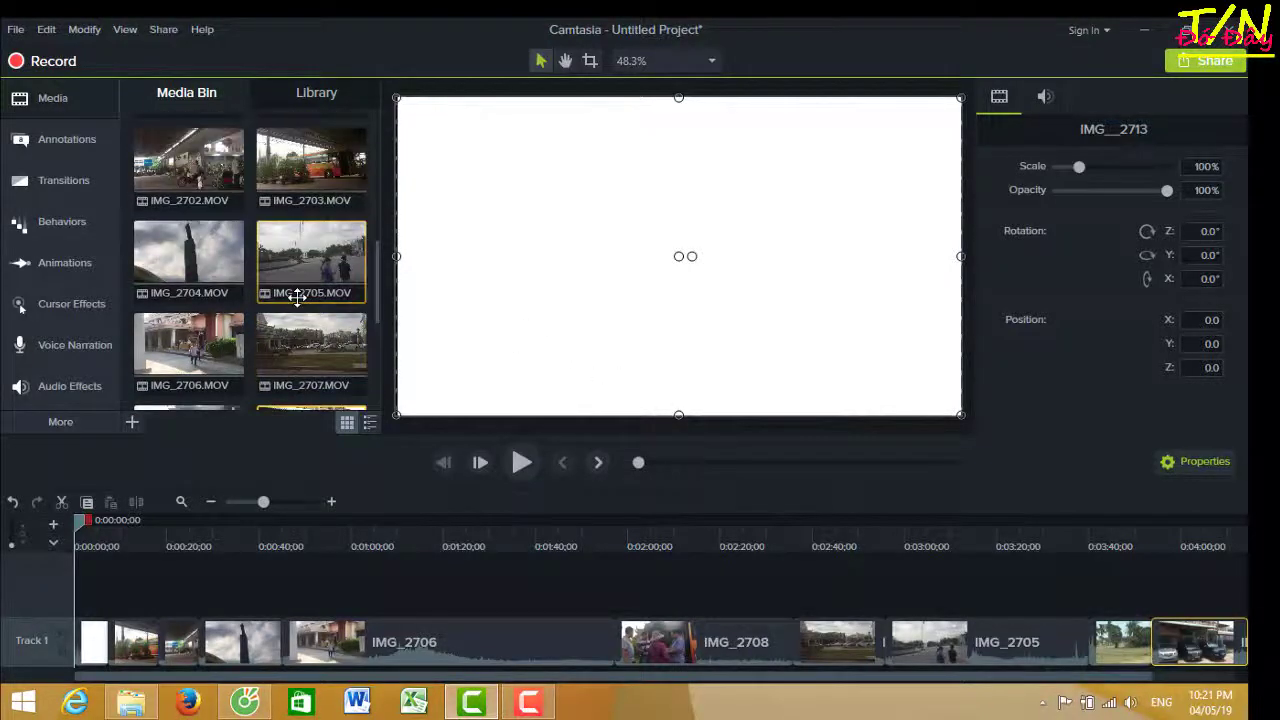
pyautogui.click(312, 249)
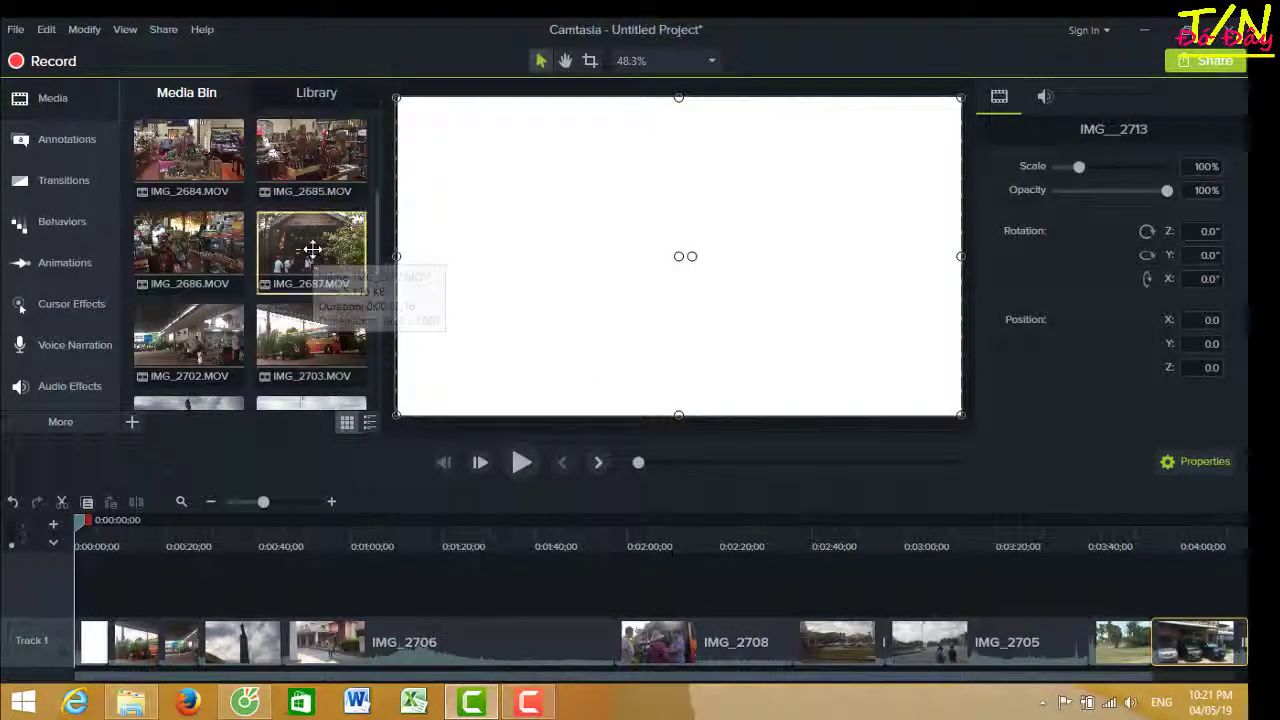
pyautogui.click(211, 502)
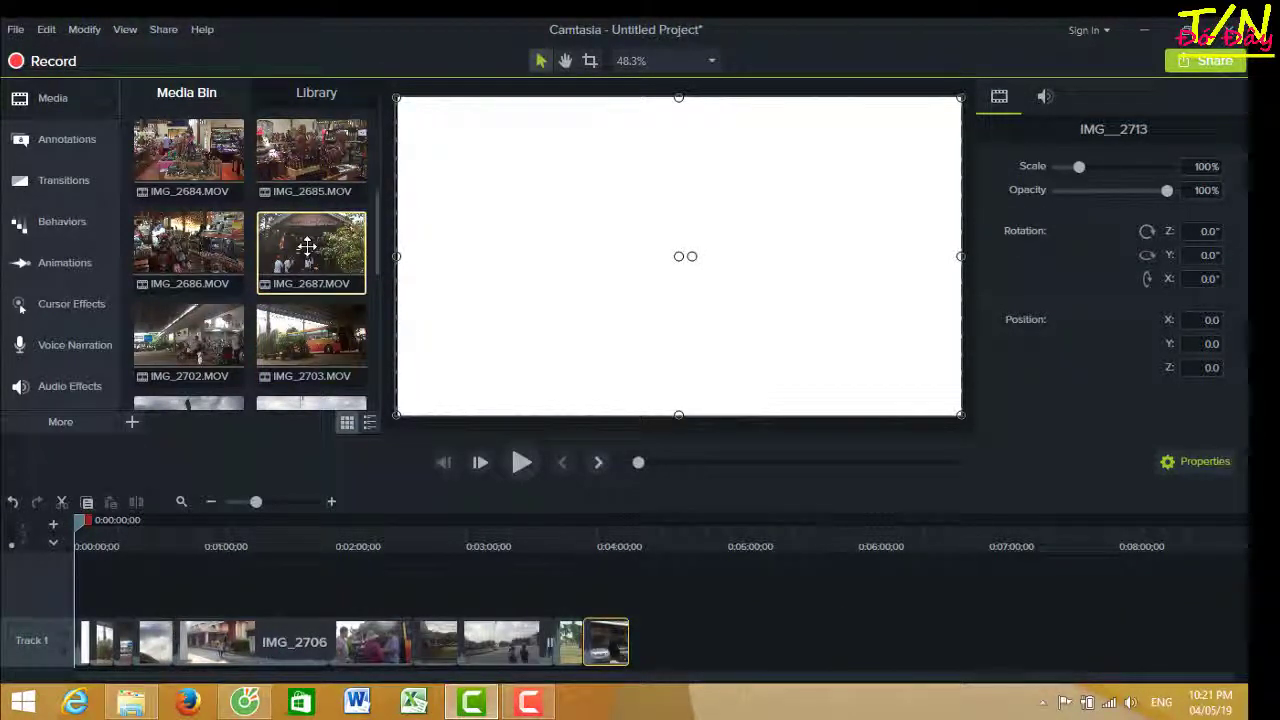
pyautogui.moveTo(307, 246)
pyautogui.mouseDown()
pyautogui.moveTo(566, 537)
pyautogui.moveTo(590, 640)
pyautogui.moveTo(647, 660)
pyautogui.mouseUp()
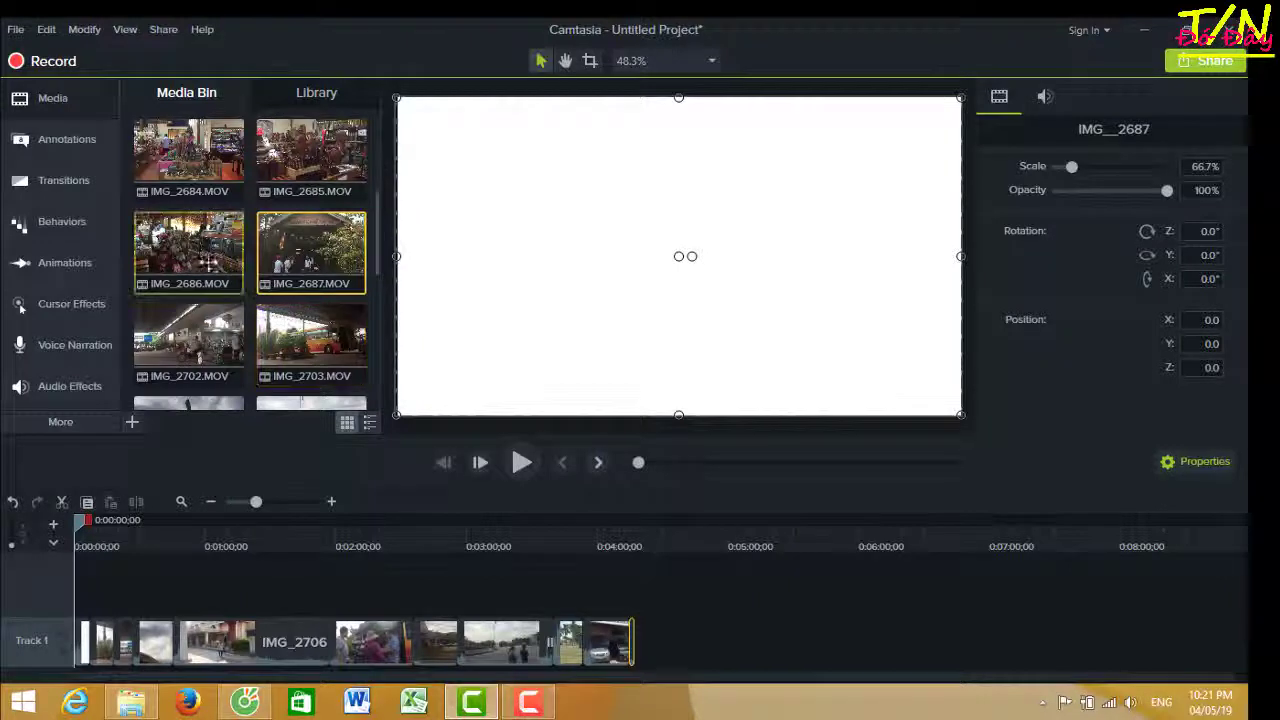
pyautogui.moveTo(205, 244)
pyautogui.mouseDown()
pyautogui.moveTo(690, 650)
pyautogui.moveTo(634, 666)
pyautogui.mouseUp()
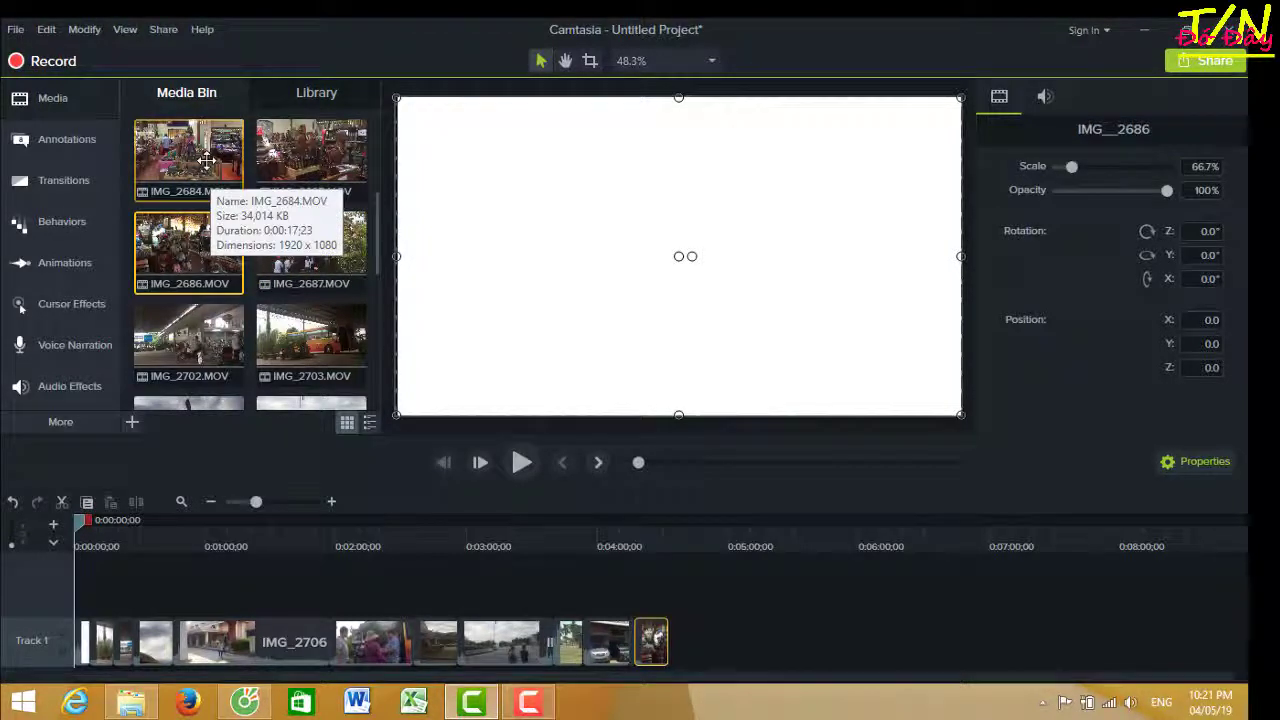
# Step: Append IMG_2684 flush against the end of IMG_2686 on Track 1, followed by IMG_2685
pyautogui.moveTo(205, 160); pyautogui.dragTo(681, 527)
pyautogui.moveTo(730, 652); pyautogui.dragTo(672, 660)
pyautogui.moveTo(328, 170); pyautogui.dragTo(705, 668)
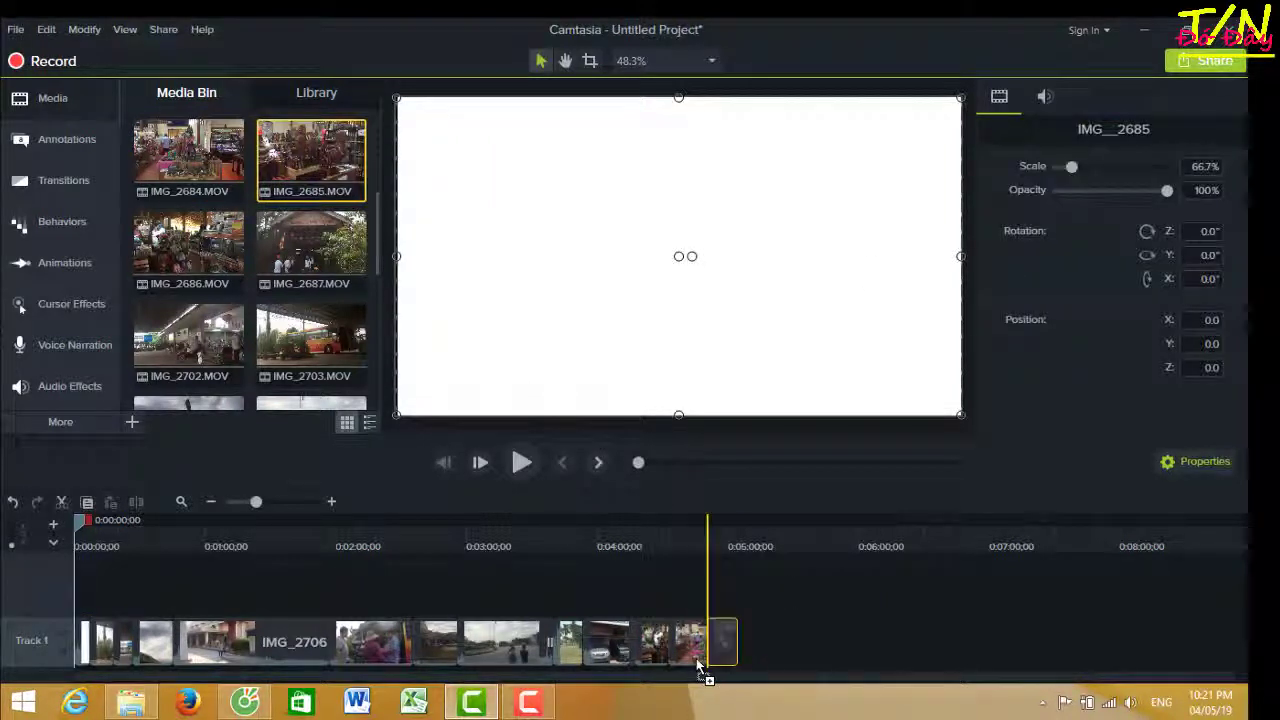
# Step: Append IMG_2683 followed by IMG_2682 after the IMG_2685 clip on Track 1
pyautogui.scroll(3, 348, 310)
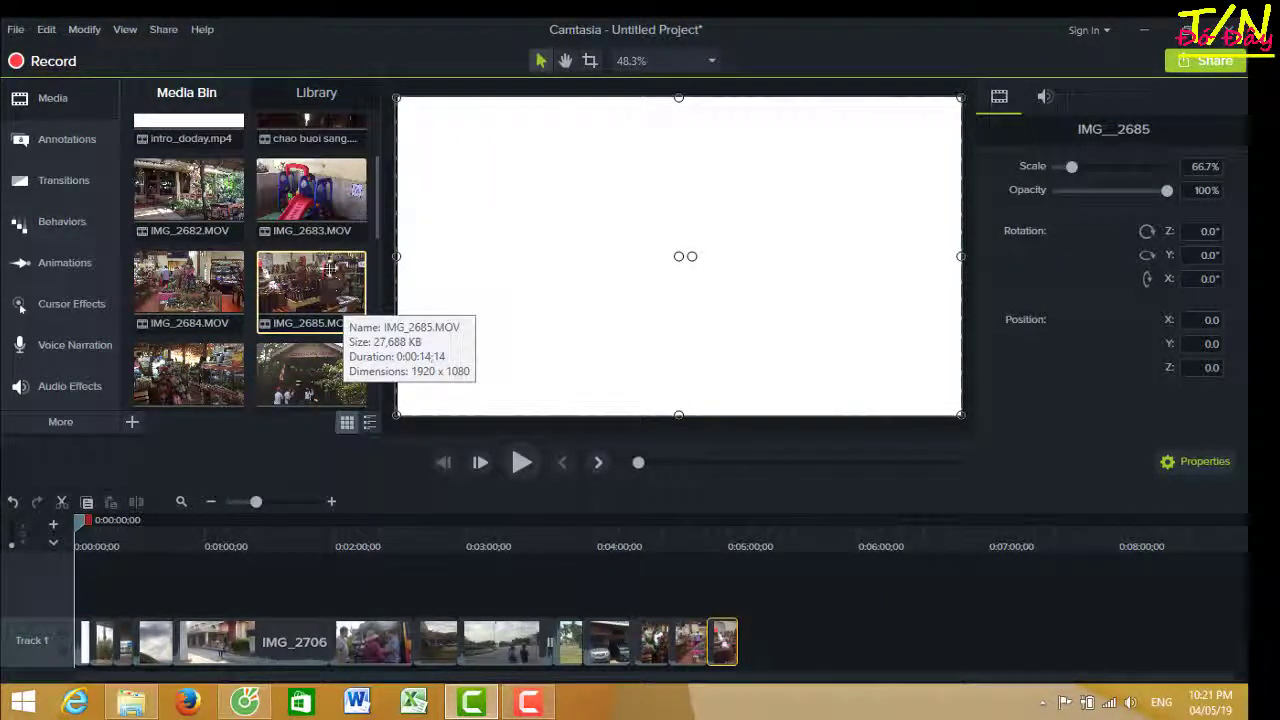
pyautogui.moveTo(307, 197); pyautogui.dragTo(740, 665)
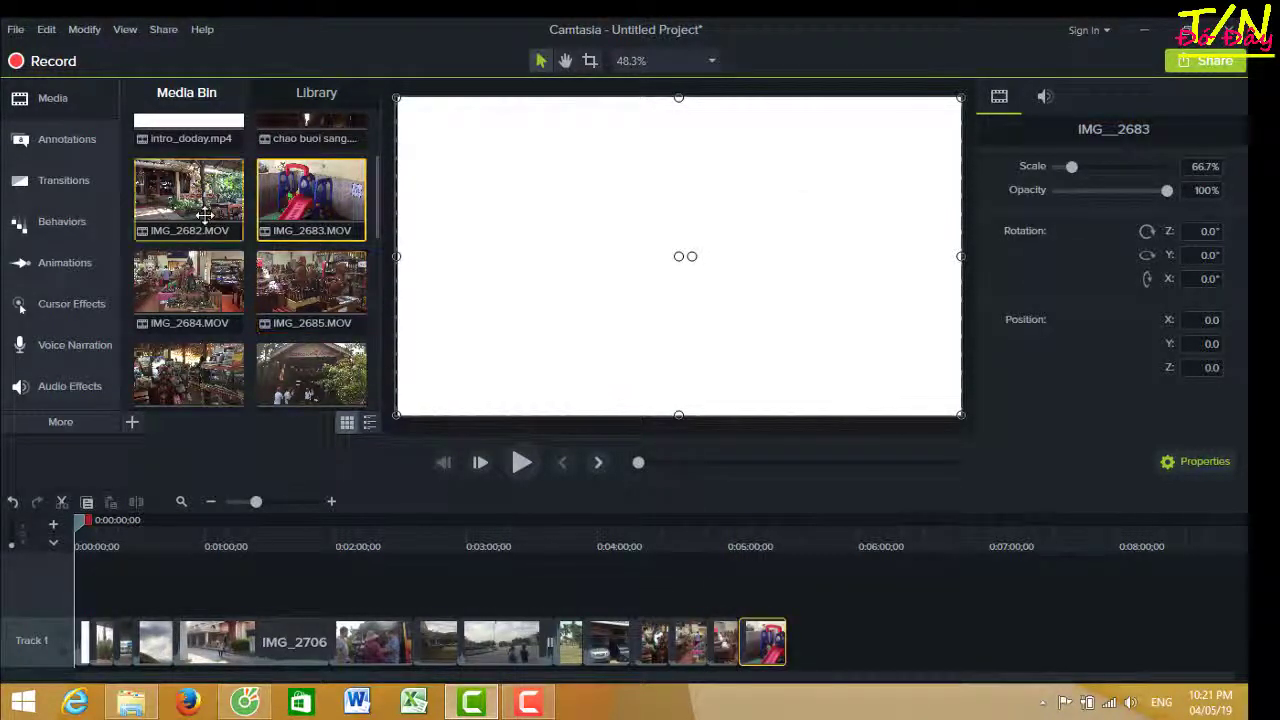
pyautogui.moveTo(204, 215); pyautogui.dragTo(797, 670)
# Step: Append chao buoi sang.MOV after IMG_2682 on Track 1 and close the sequence with a second copy of intro_doday.mp4
pyautogui.scroll(3, 352, 341)
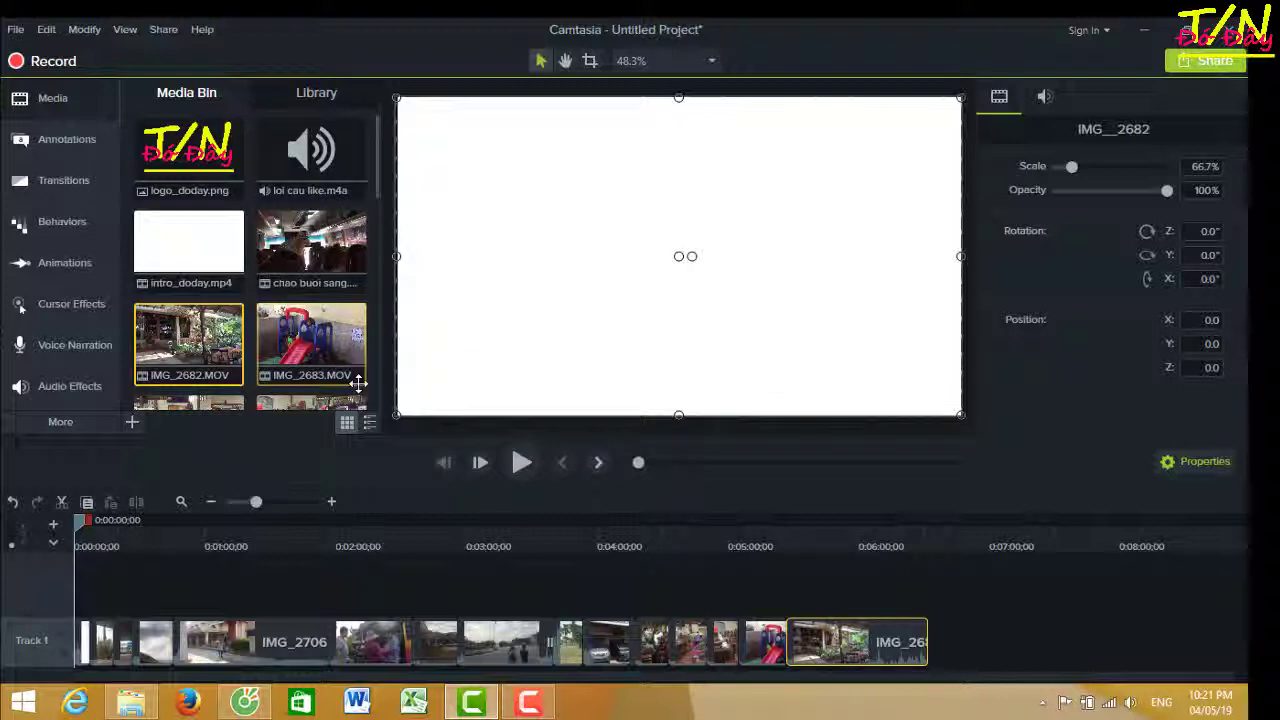
pyautogui.scroll(-4, 358, 383)
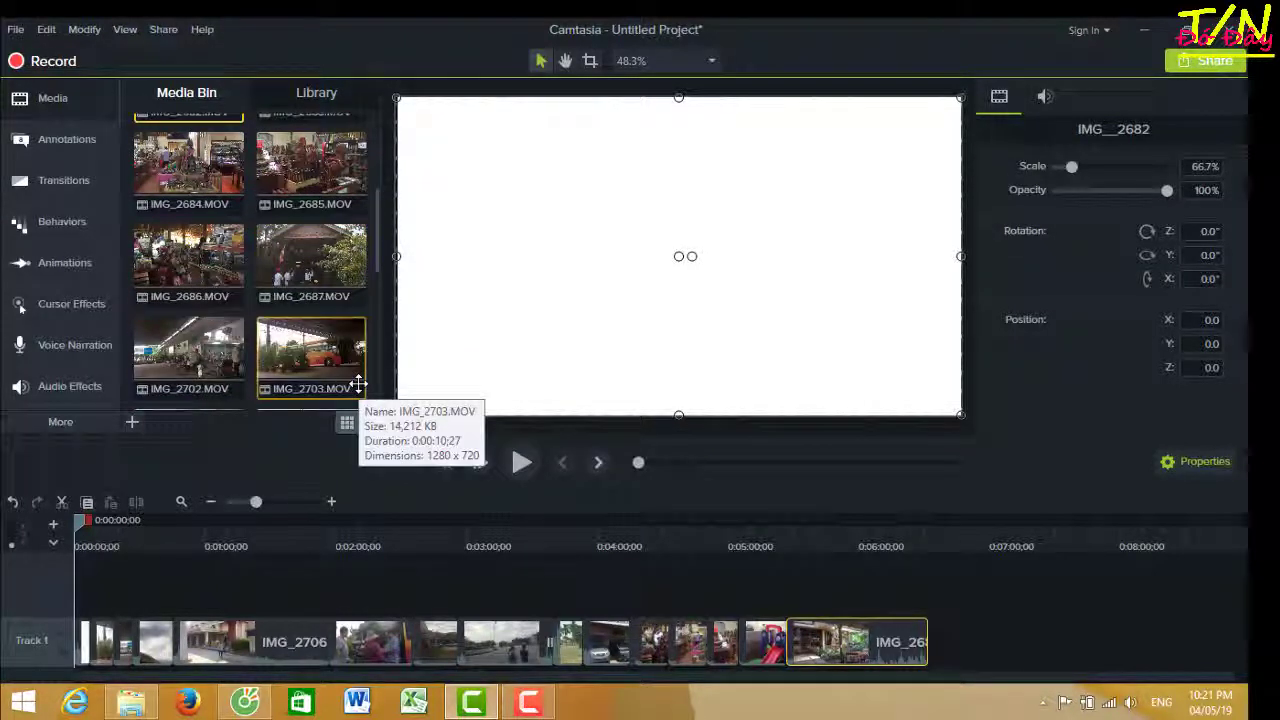
pyautogui.scroll(-3, 358, 383)
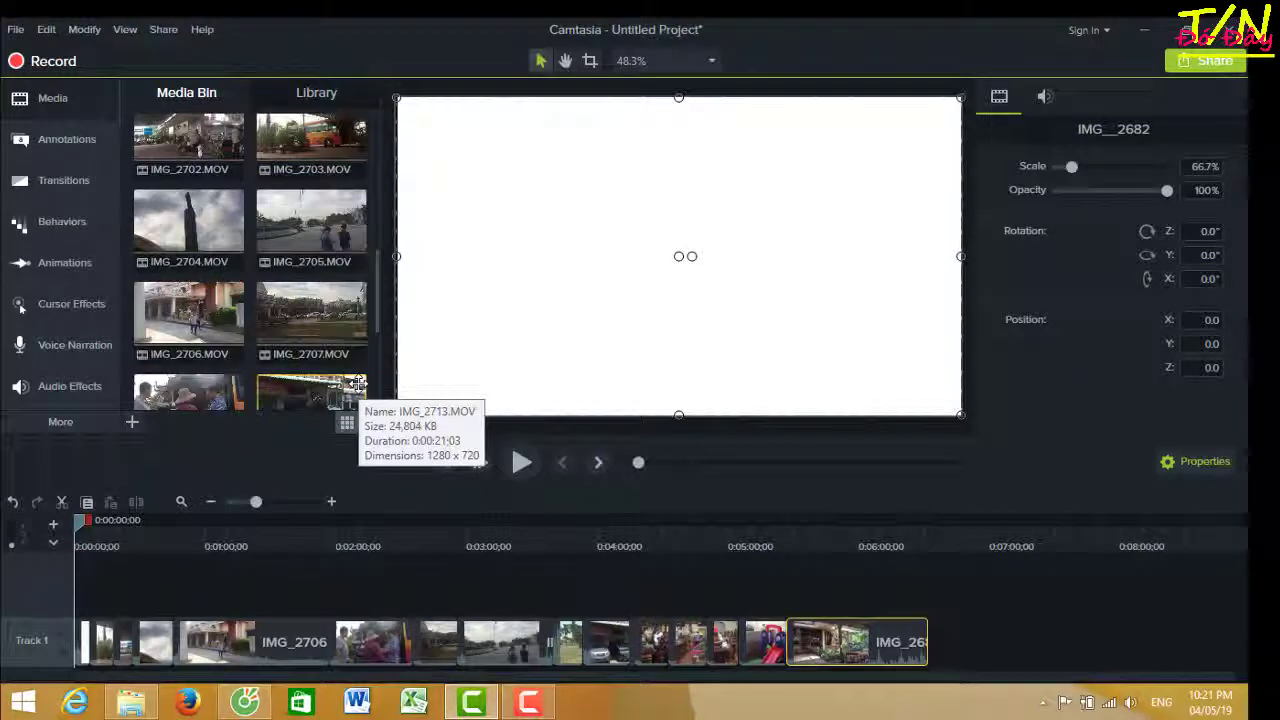
pyautogui.scroll(-3, 358, 385)
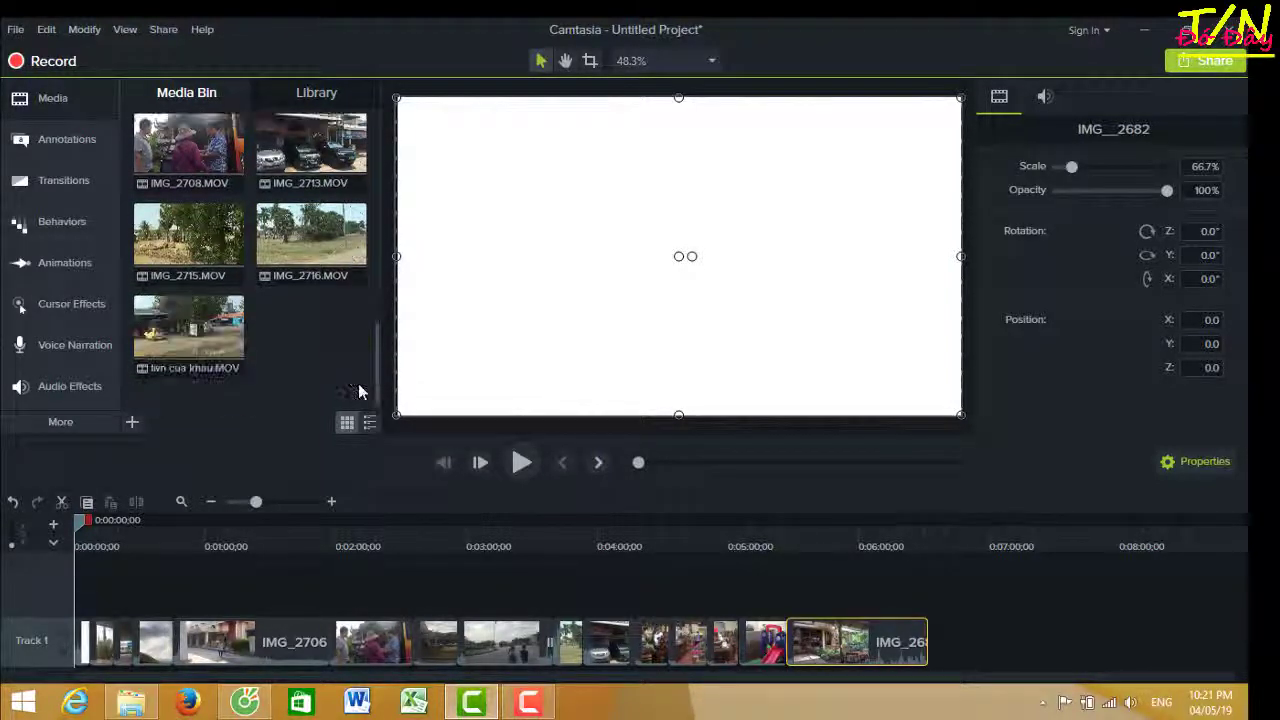
pyautogui.scroll(6, 358, 383)
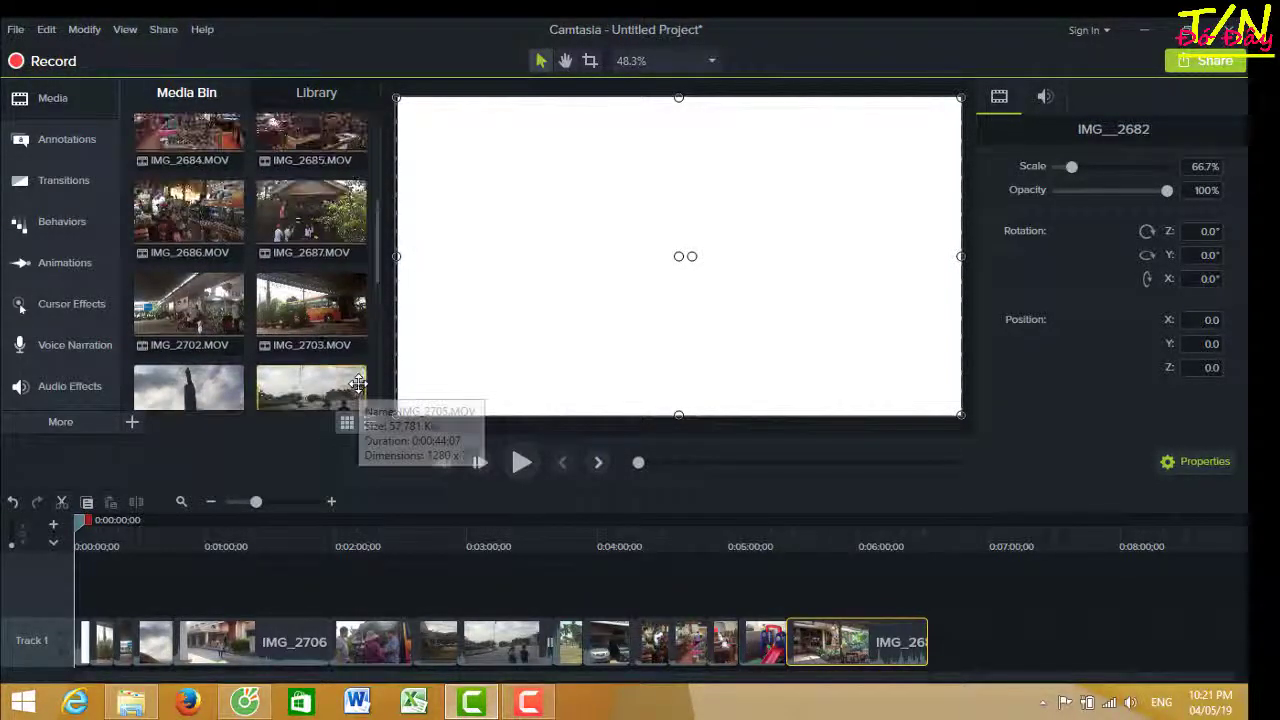
pyautogui.scroll(3, 358, 383)
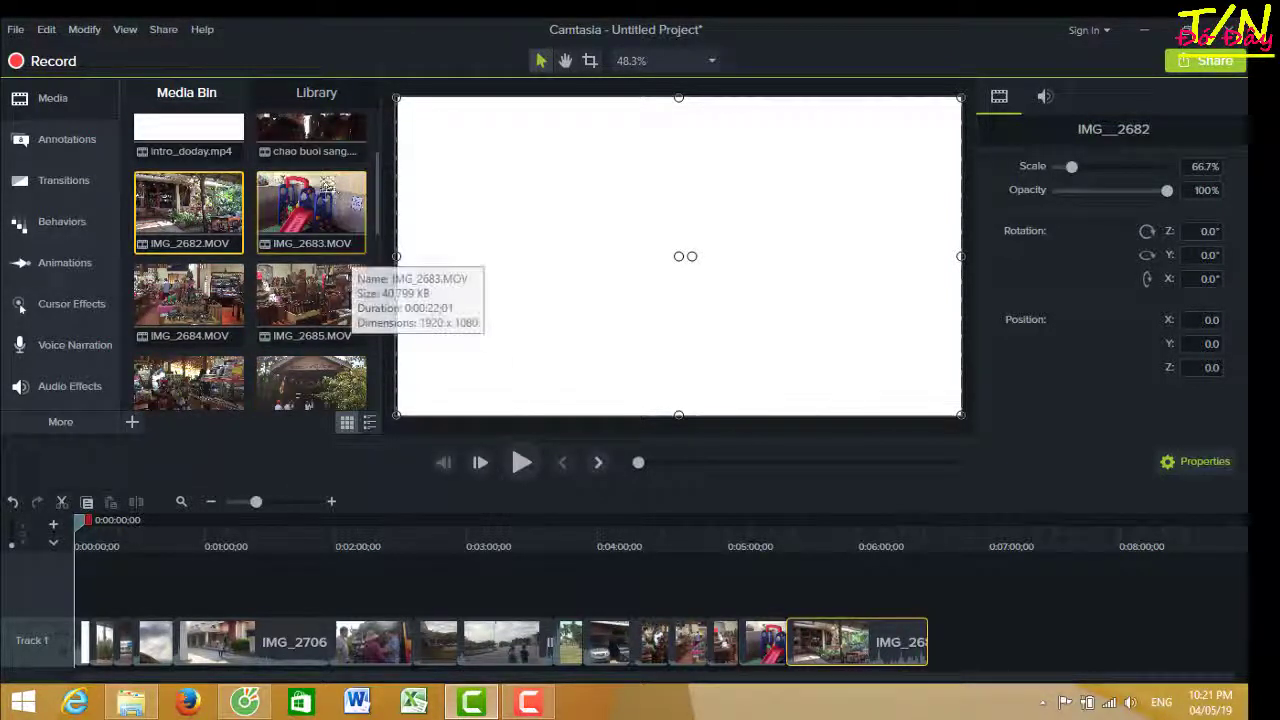
pyautogui.scroll(1, 325, 204)
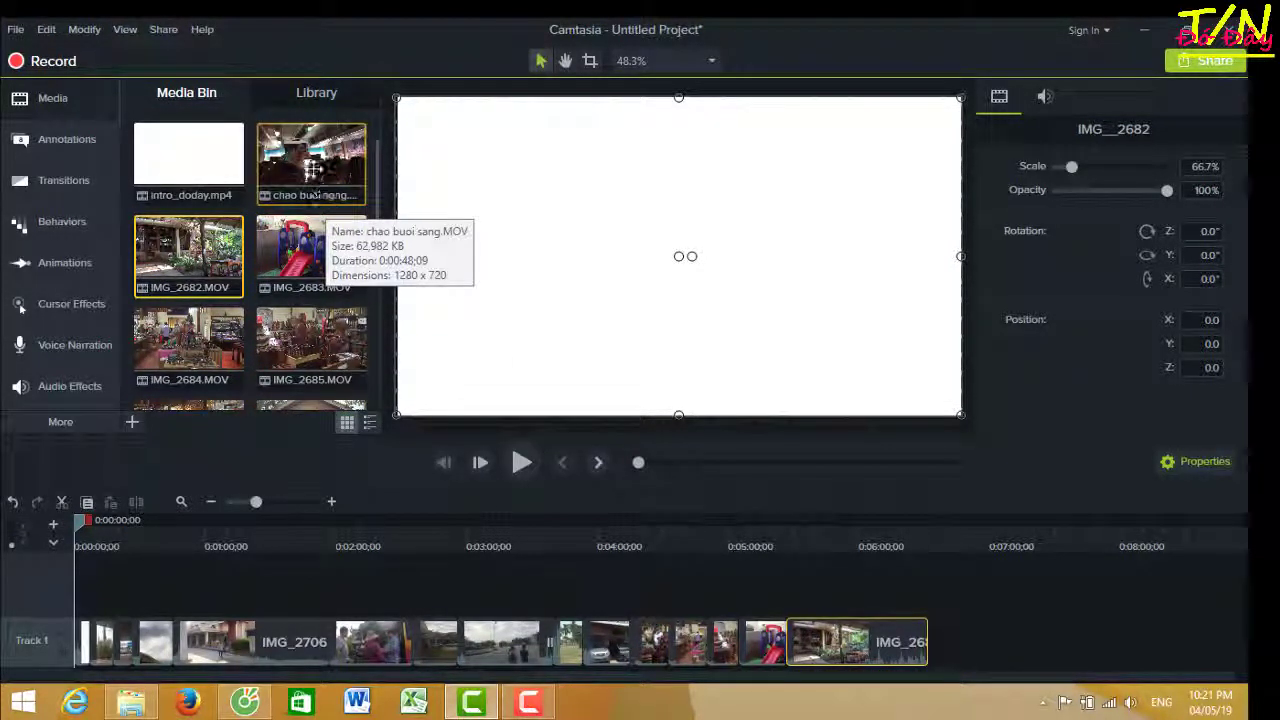
pyautogui.moveTo(313, 168); pyautogui.dragTo(908, 652)
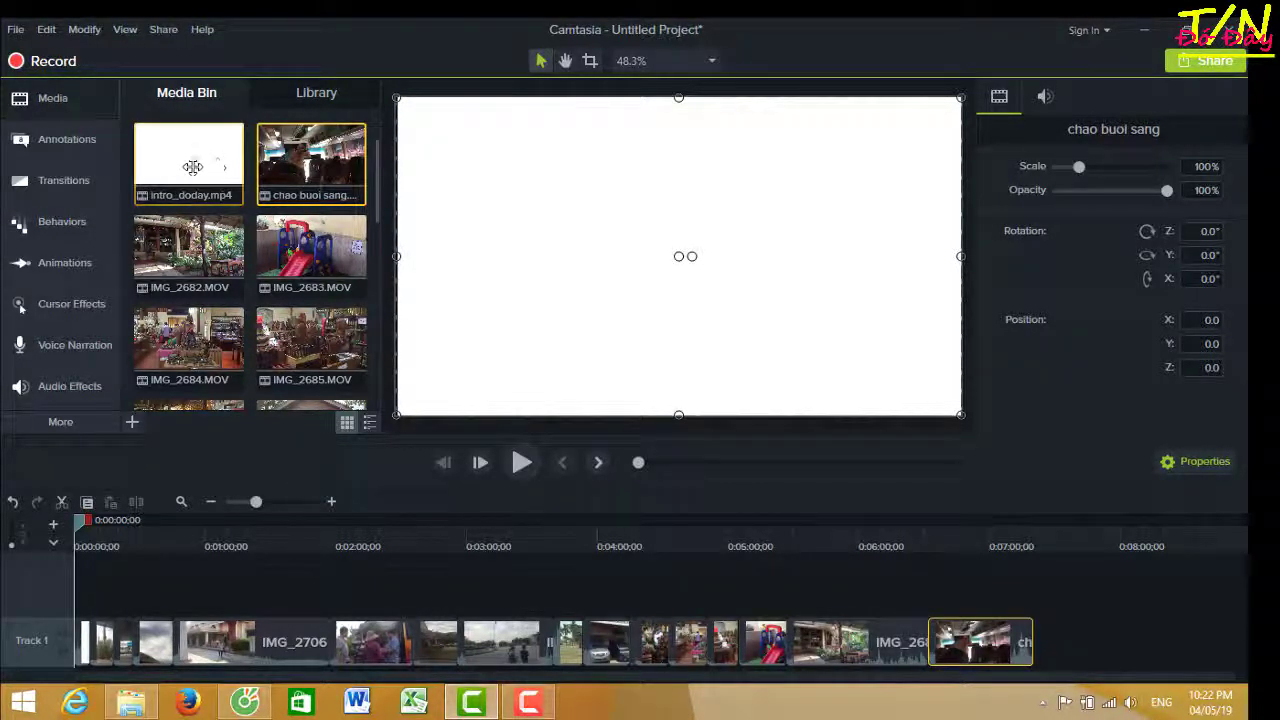
pyautogui.moveTo(191, 166); pyautogui.dragTo(1043, 640)
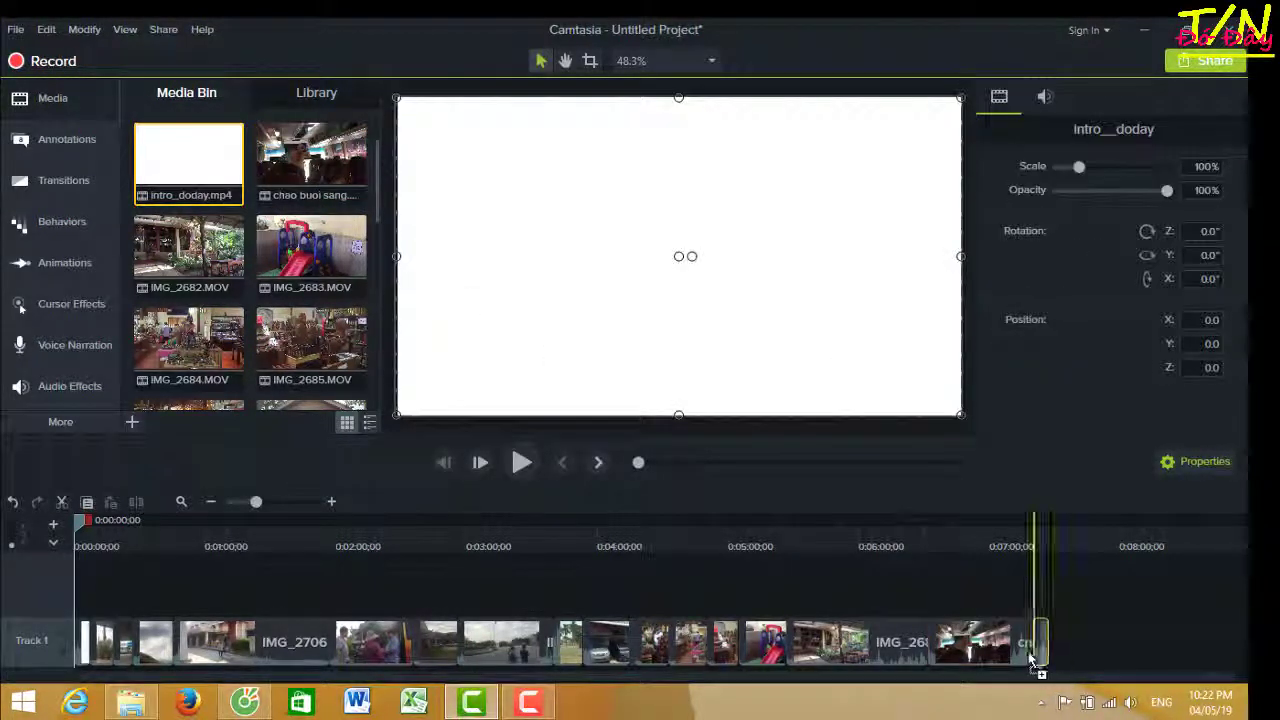
pyautogui.scroll(2, 344, 314)
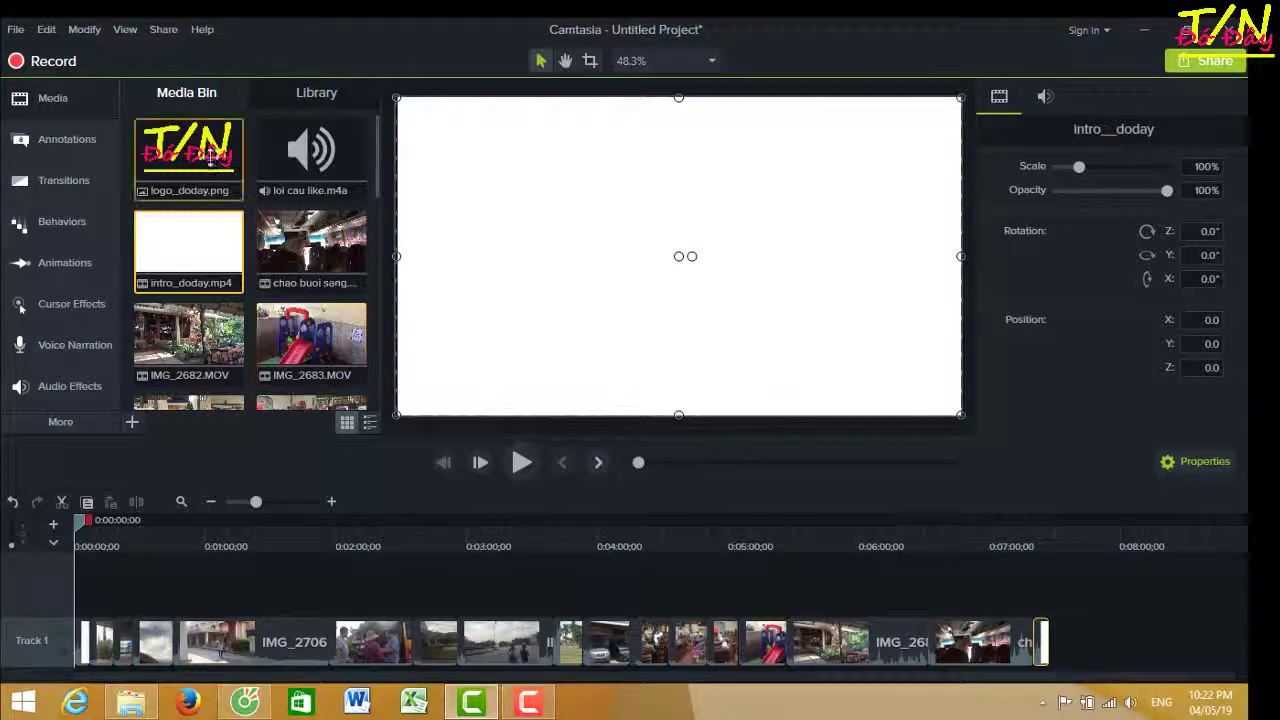
# Step: Place logo_doday.png on Track 2 just after the intro, scaled to about 4.7% in the frame's upper-right corner
pyautogui.moveTo(188, 158); pyautogui.dragTo(121, 595)
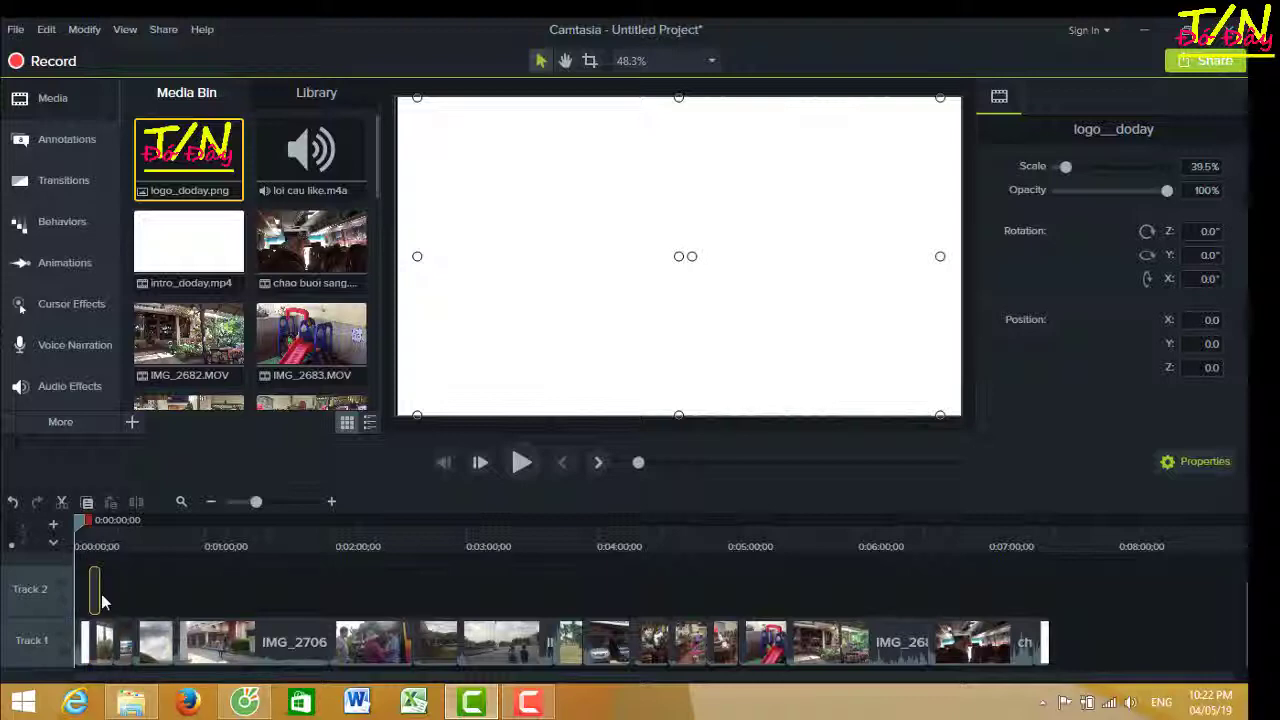
pyautogui.moveTo(82, 535); pyautogui.dragTo(96, 524)
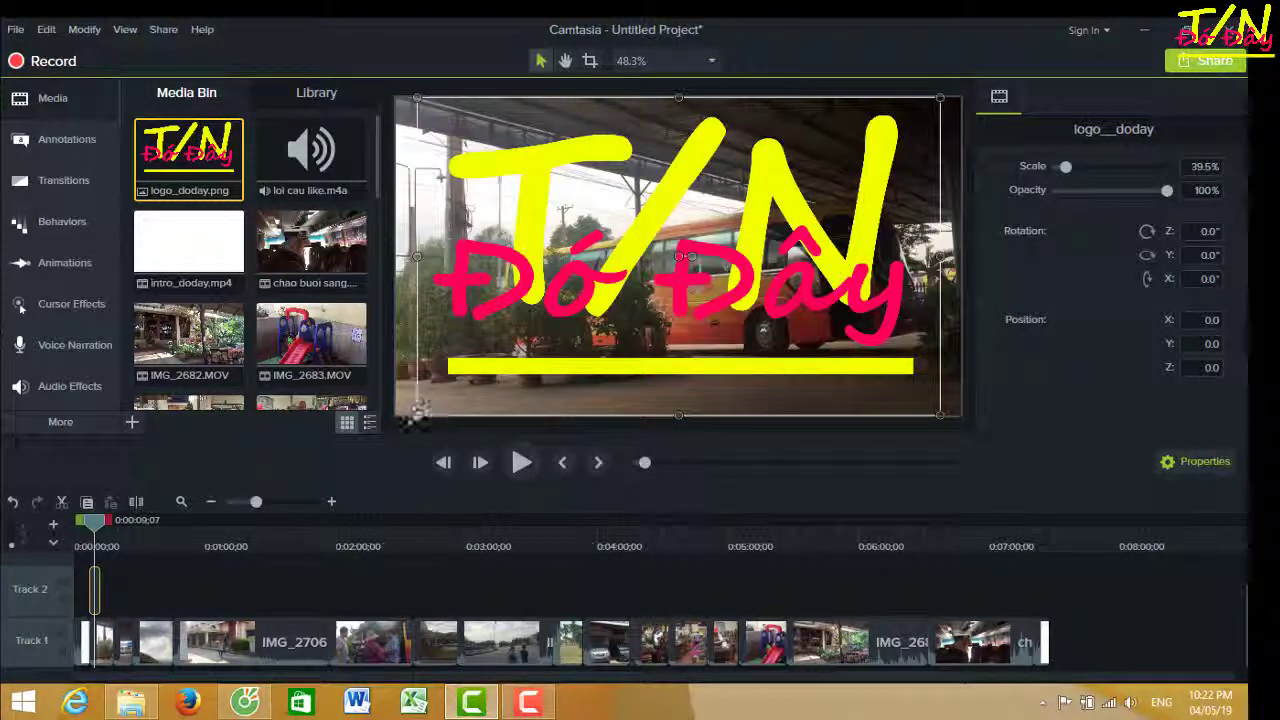
pyautogui.moveTo(415, 416); pyautogui.dragTo(806, 179)
pyautogui.moveTo(902, 174); pyautogui.dragTo(935, 122)
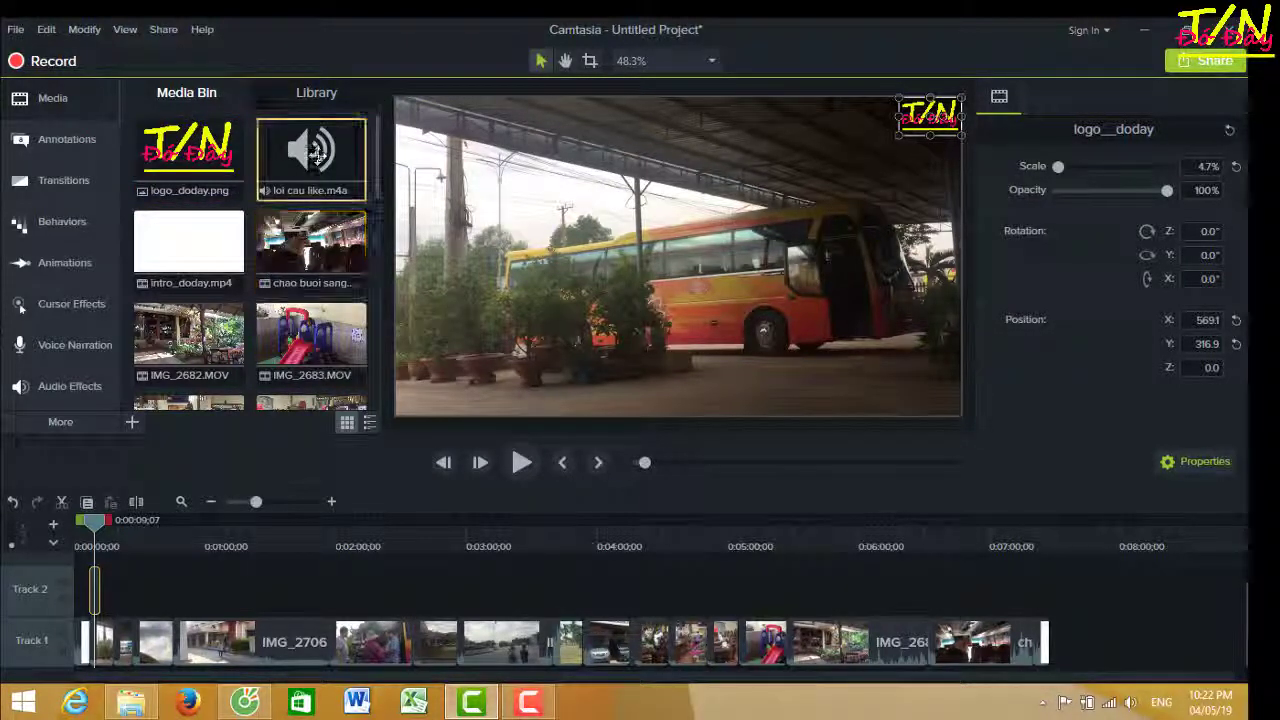
# Step: Place loi cau like.m4a on Track 2 above the closing intro and play back the opening part of the sequence
pyautogui.moveTo(310, 150); pyautogui.dragTo(1033, 635)
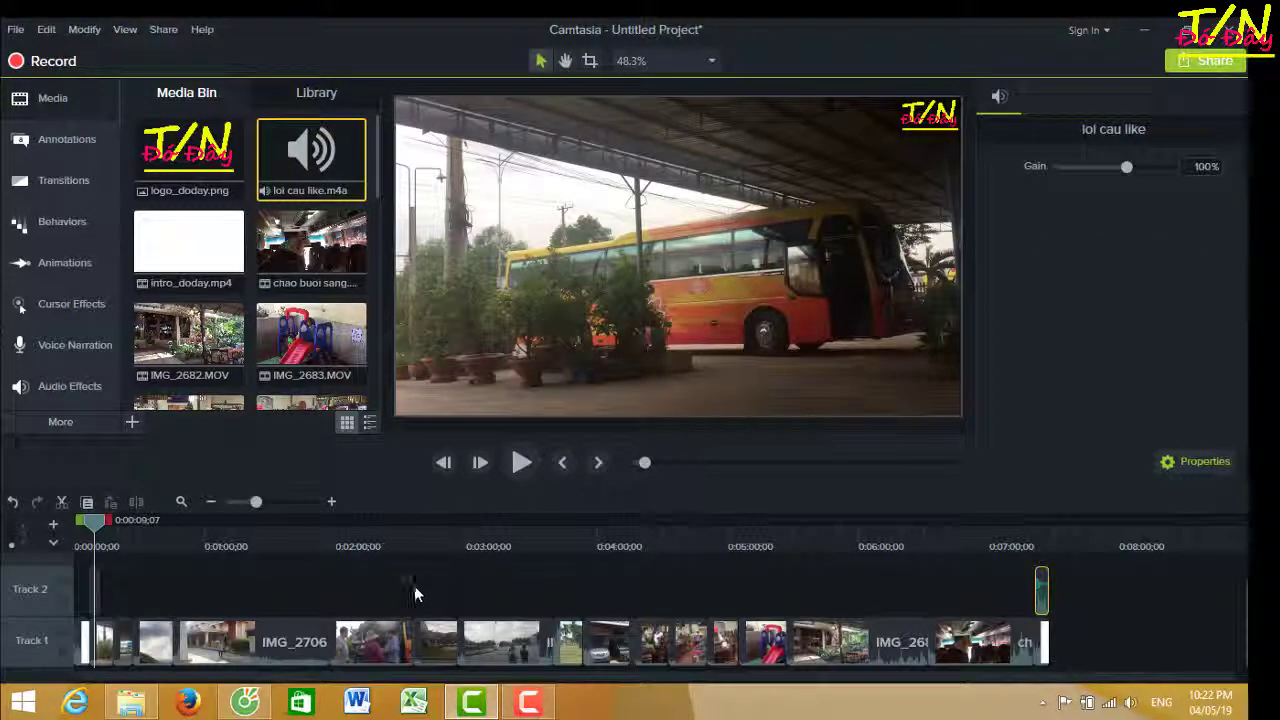
pyautogui.moveTo(89, 524); pyautogui.dragTo(83, 519)
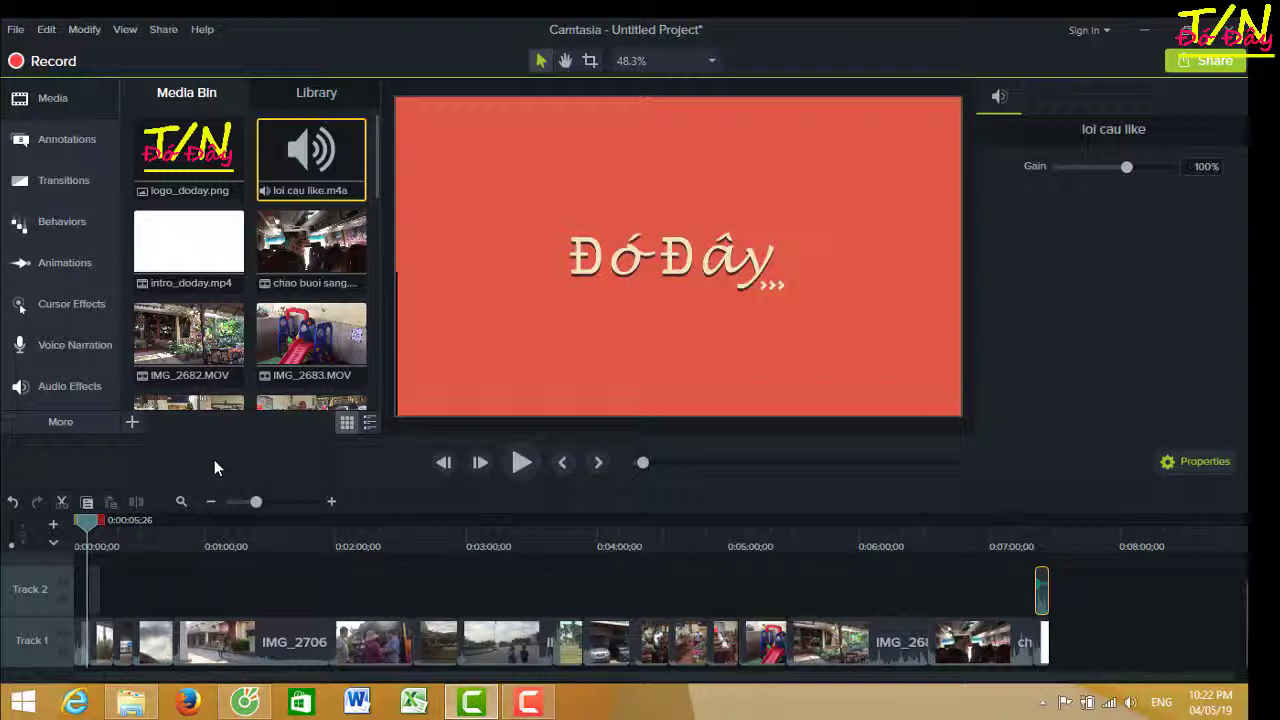
pyautogui.click(516, 463)
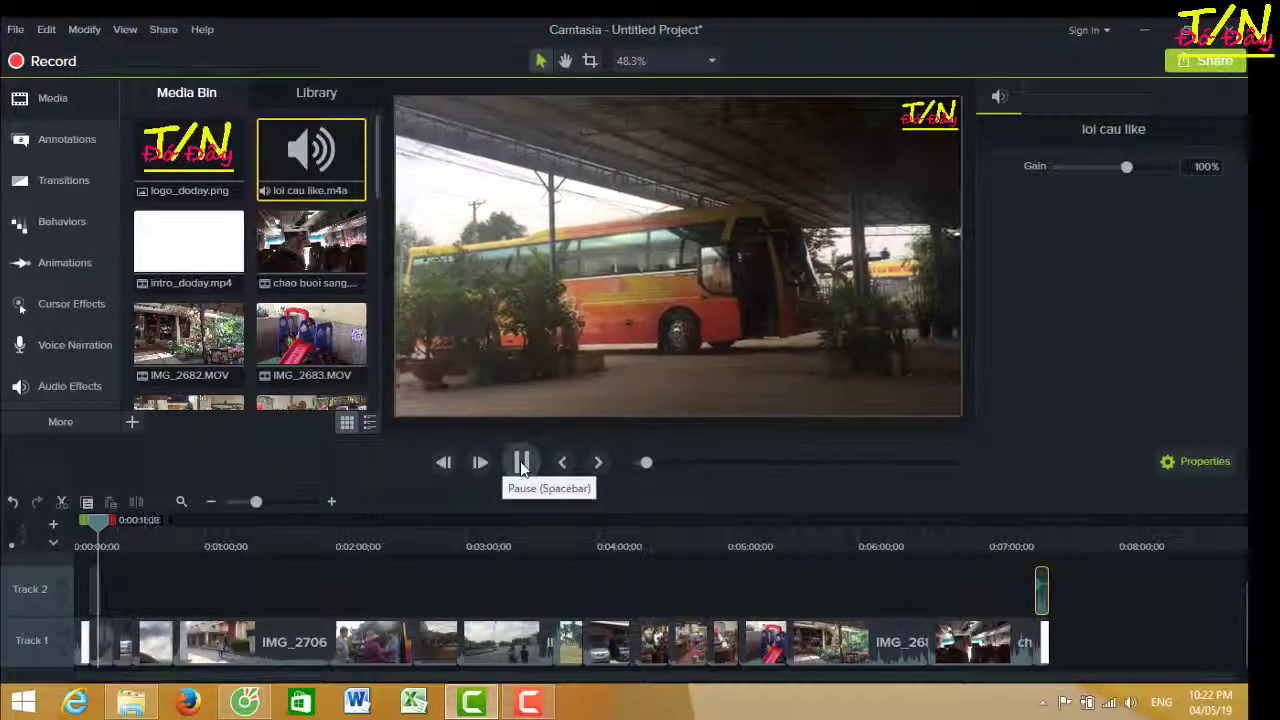
pyautogui.click(520, 461)
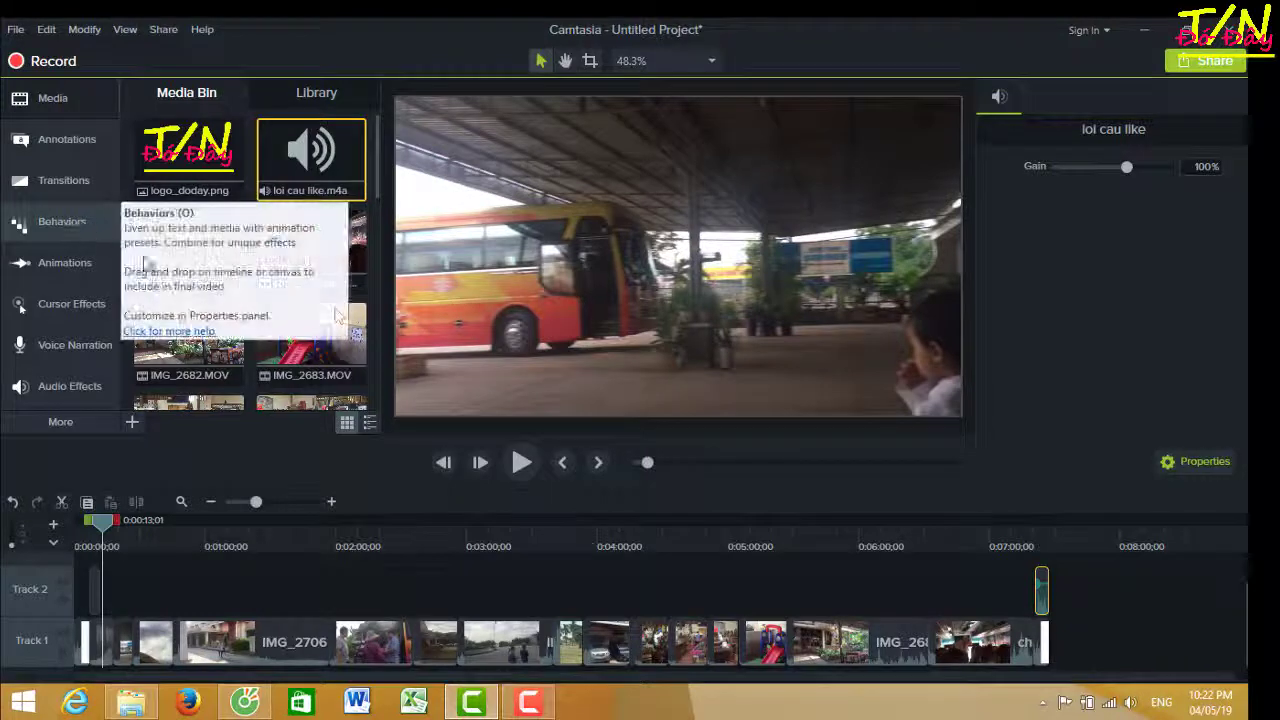
pyautogui.click(524, 463)
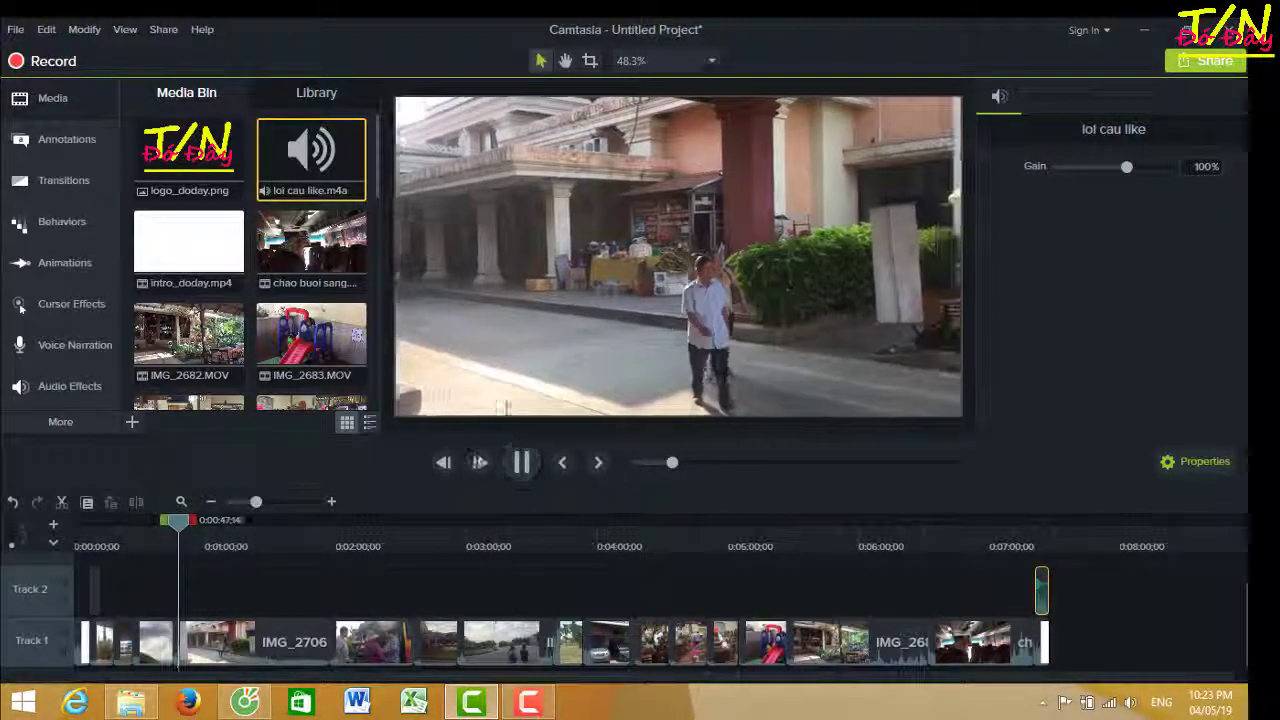
pyautogui.click(522, 463)
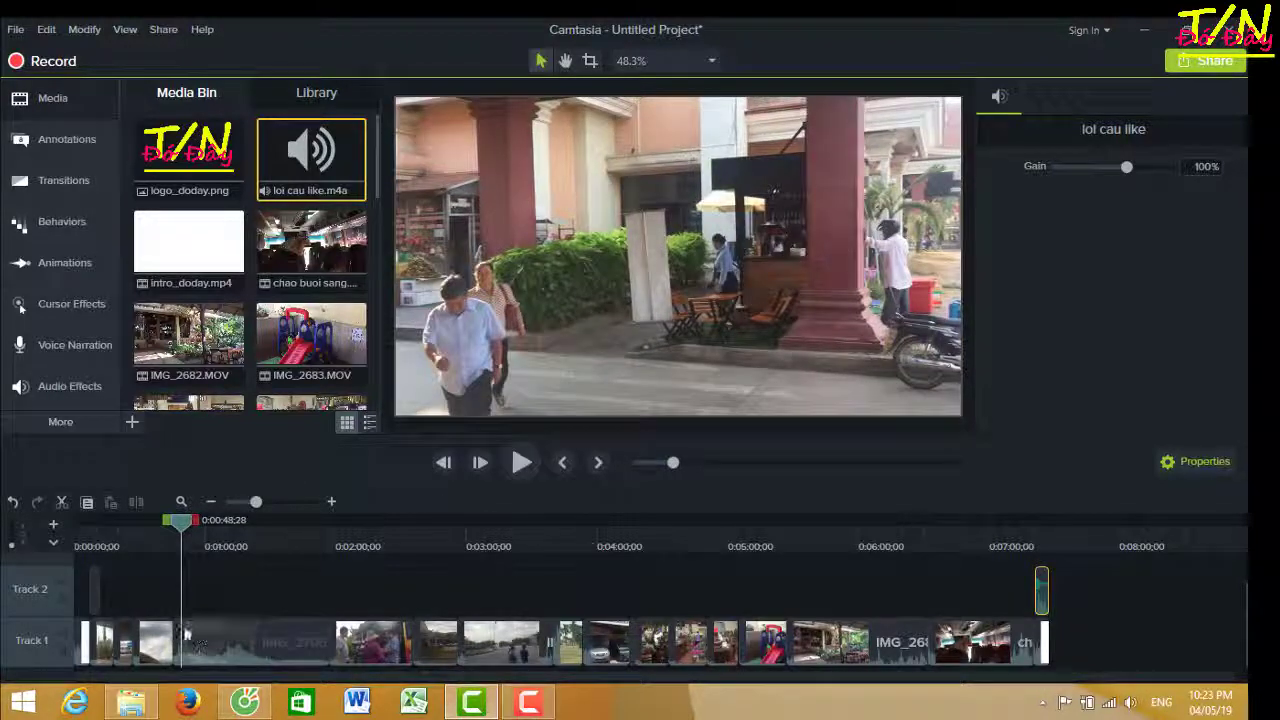
# Step: Reorder Track 1 so IMG_2706 comes before IMG_2704, and play back the rearranged section
pyautogui.moveTo(186, 634); pyautogui.dragTo(308, 594)
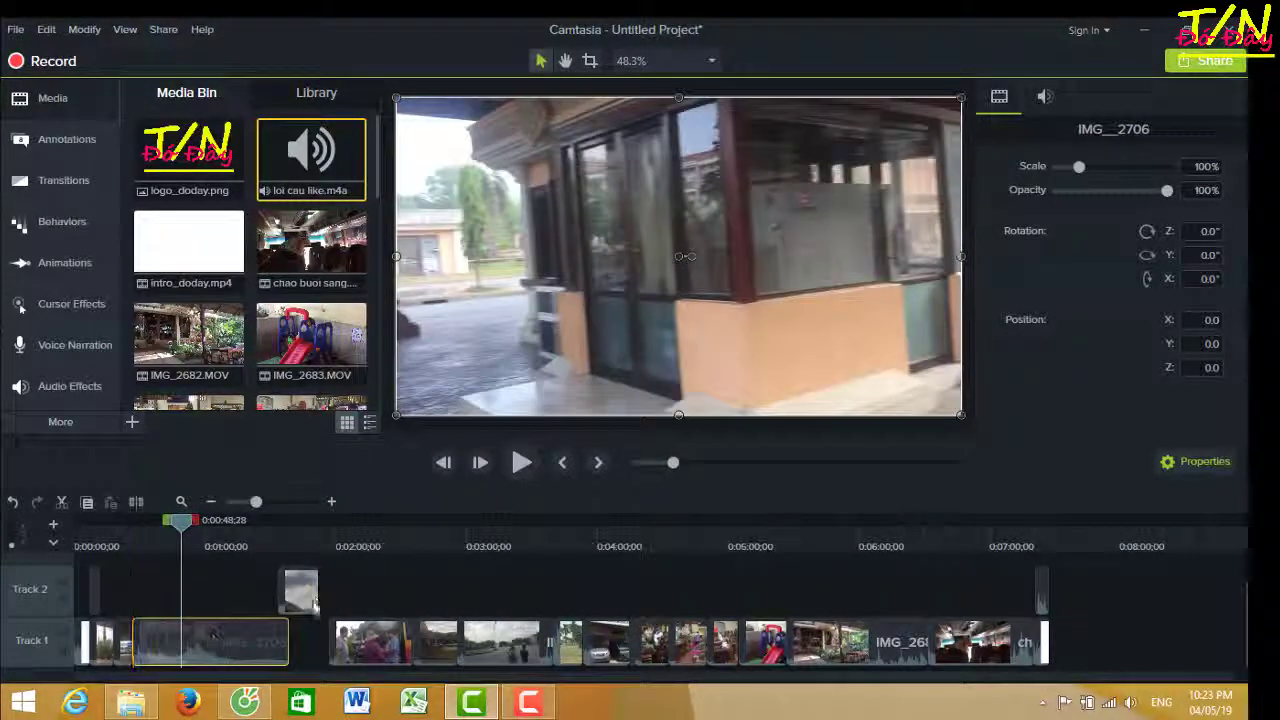
pyautogui.moveTo(306, 600); pyautogui.dragTo(316, 640)
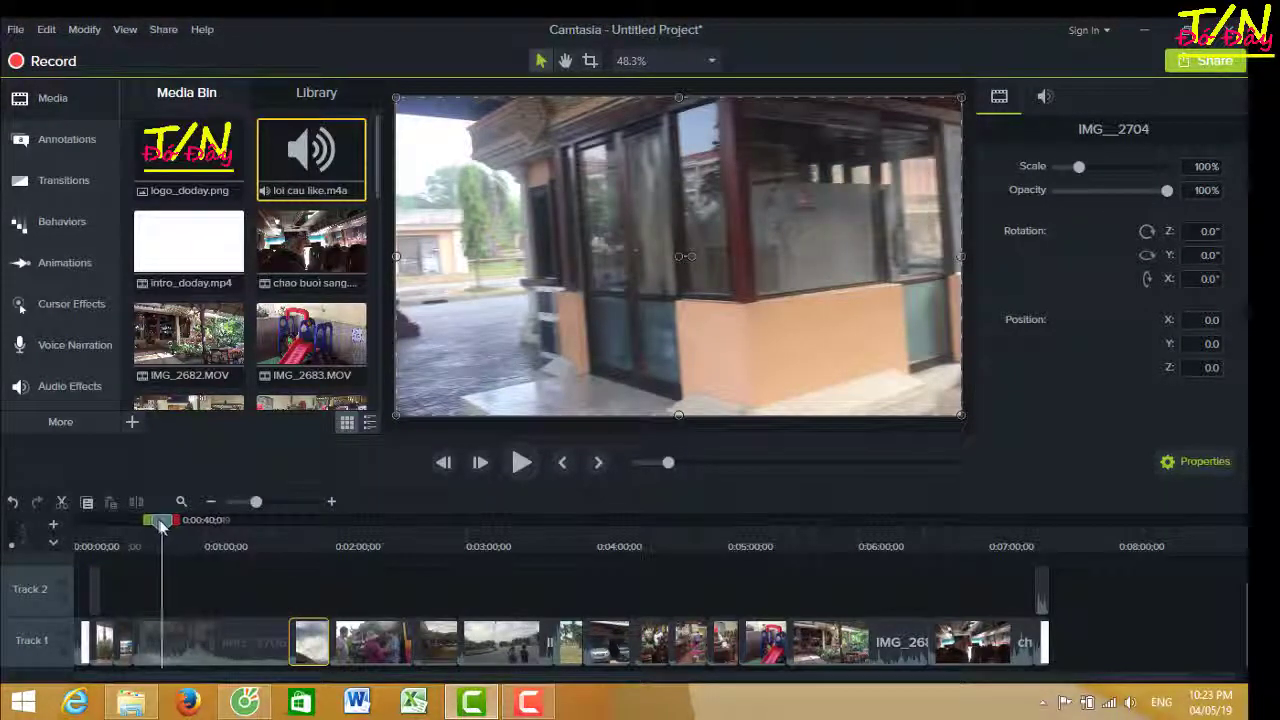
pyautogui.moveTo(161, 527); pyautogui.dragTo(138, 528)
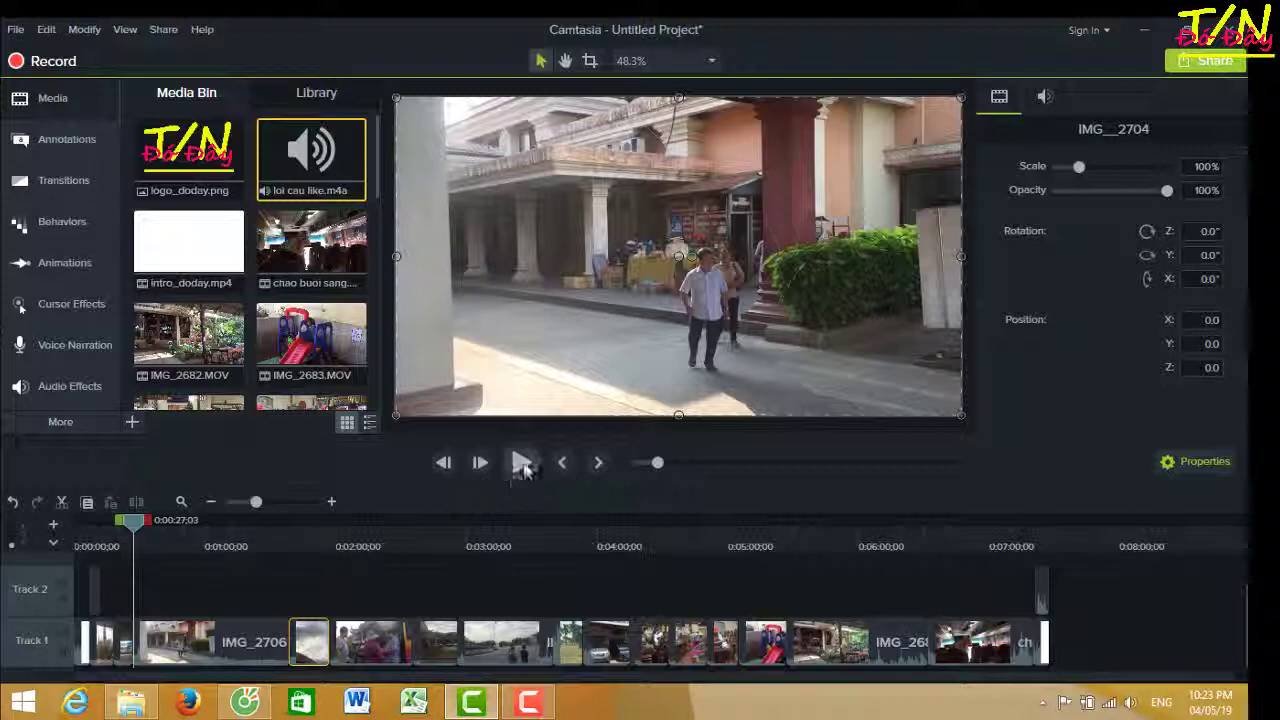
pyautogui.click(522, 464)
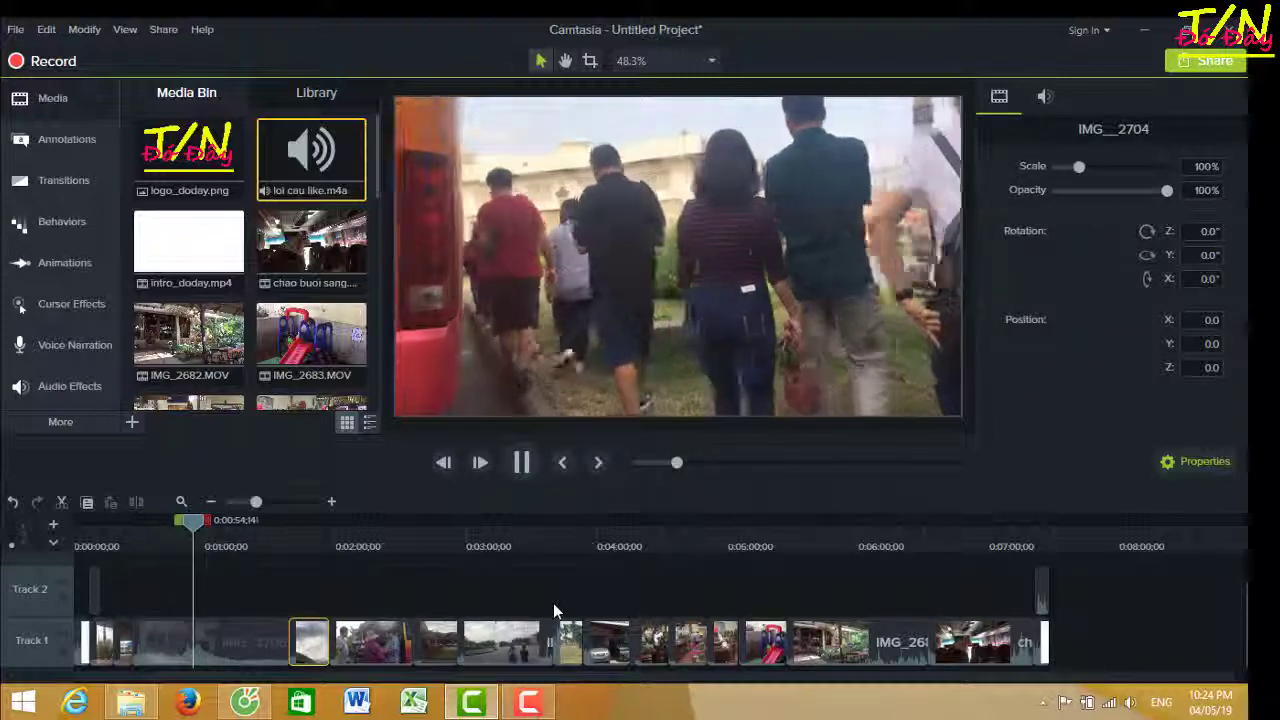
pyautogui.moveTo(538, 704)
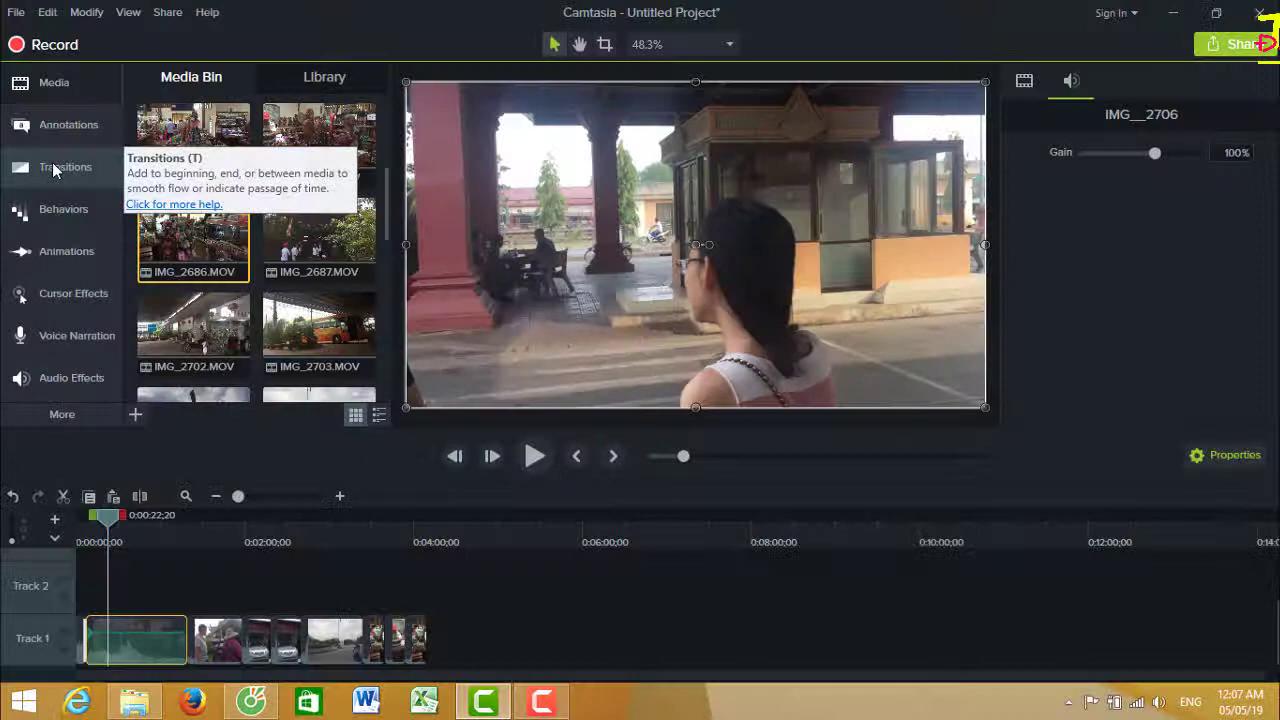
# Step: Apply Fade transitions between the clips on Track 1 and at the end of the last clip
pyautogui.click(52, 162)
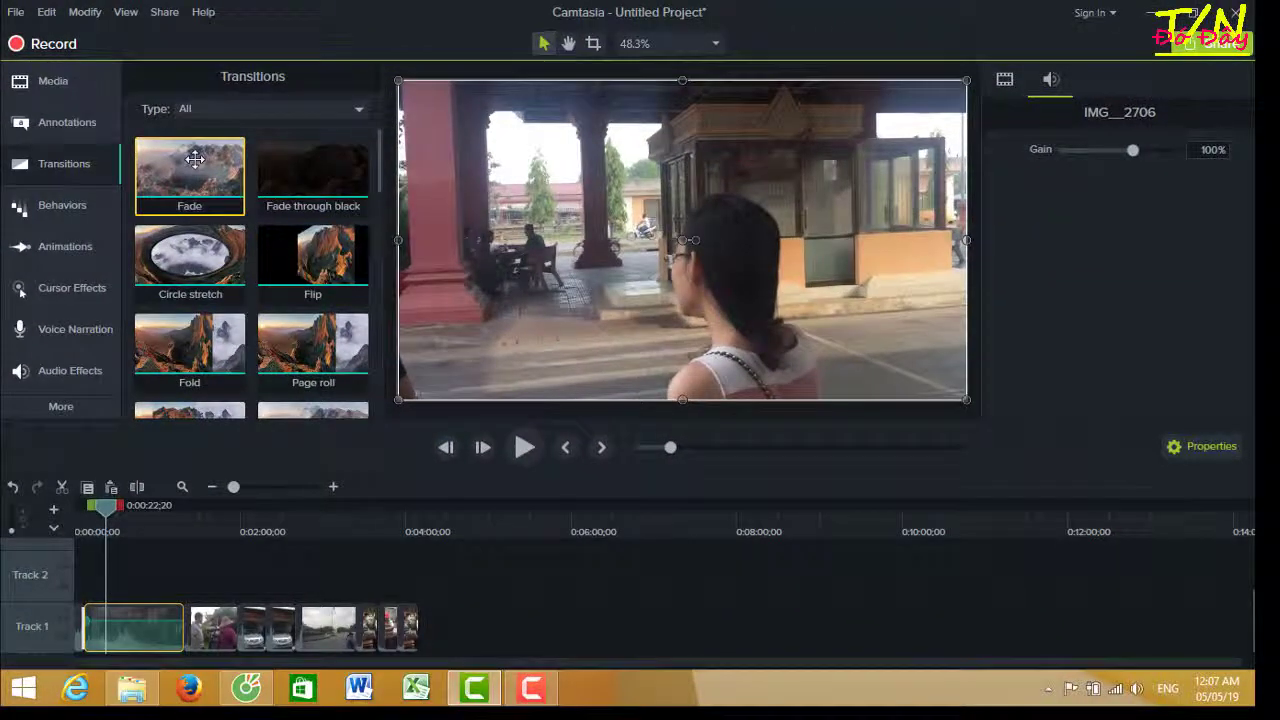
pyautogui.moveTo(195, 158); pyautogui.dragTo(85, 635)
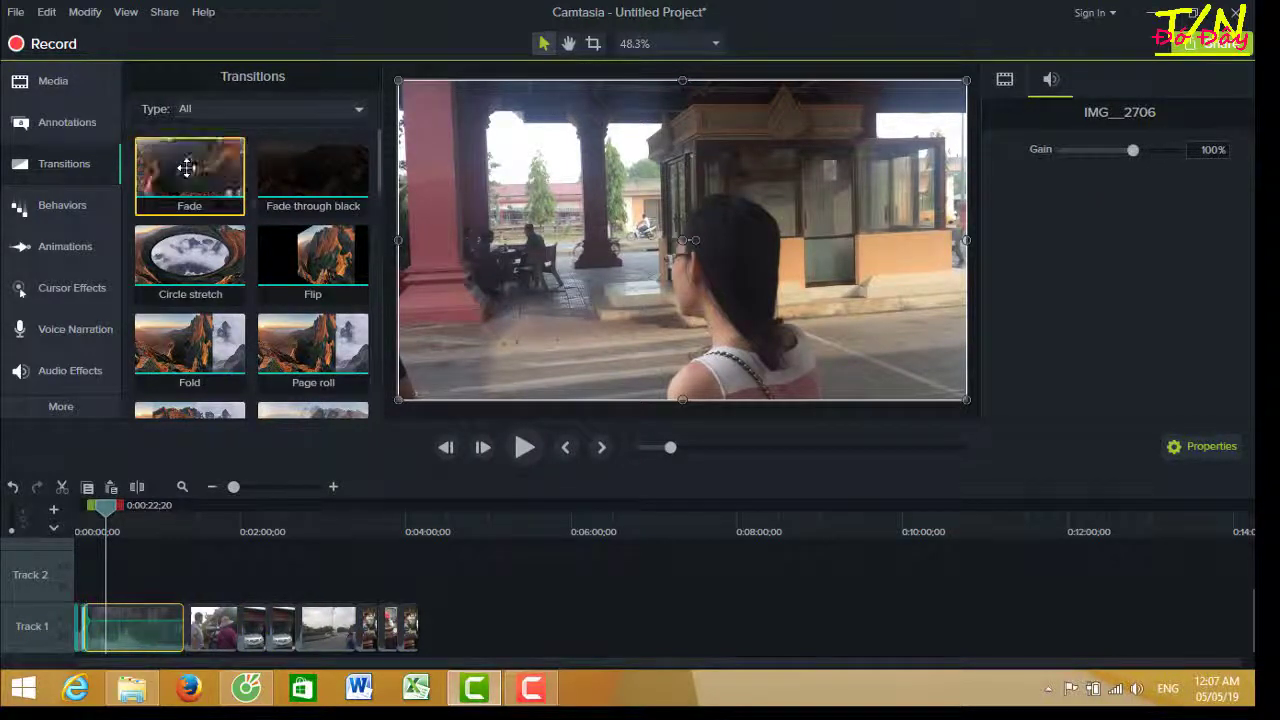
pyautogui.moveTo(186, 166); pyautogui.dragTo(204, 633)
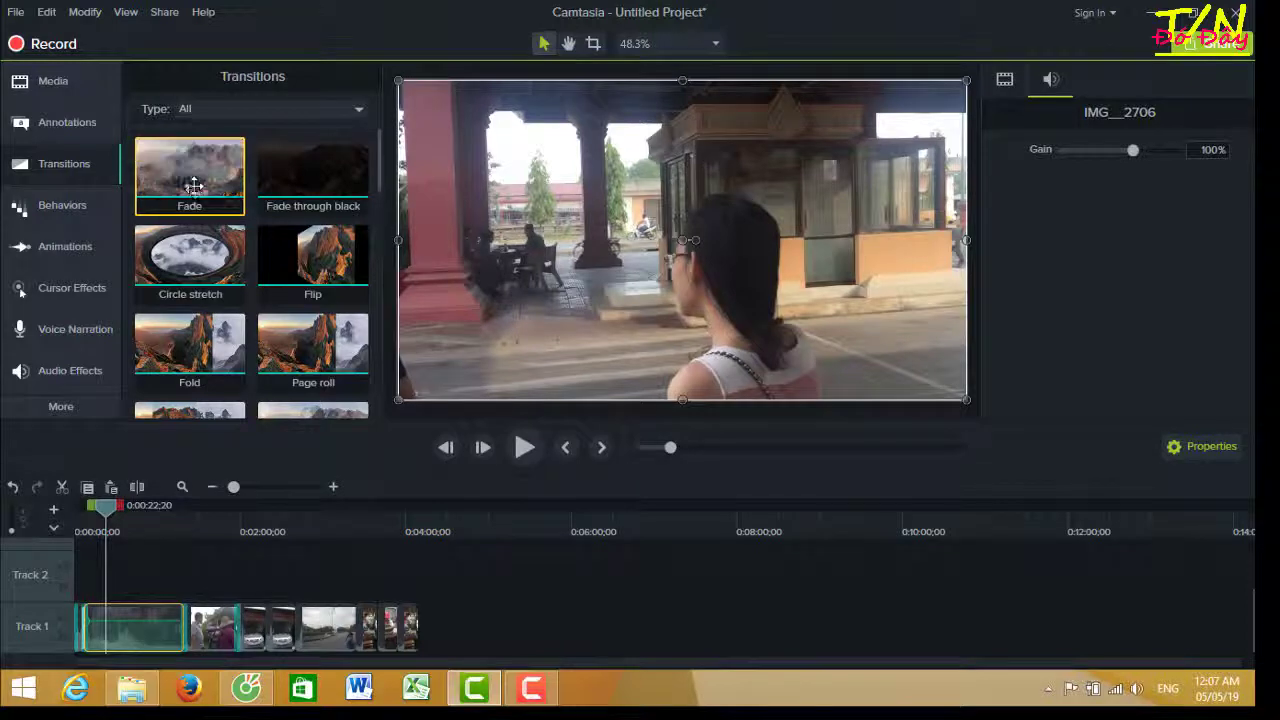
pyautogui.moveTo(190, 175); pyautogui.dragTo(282, 628)
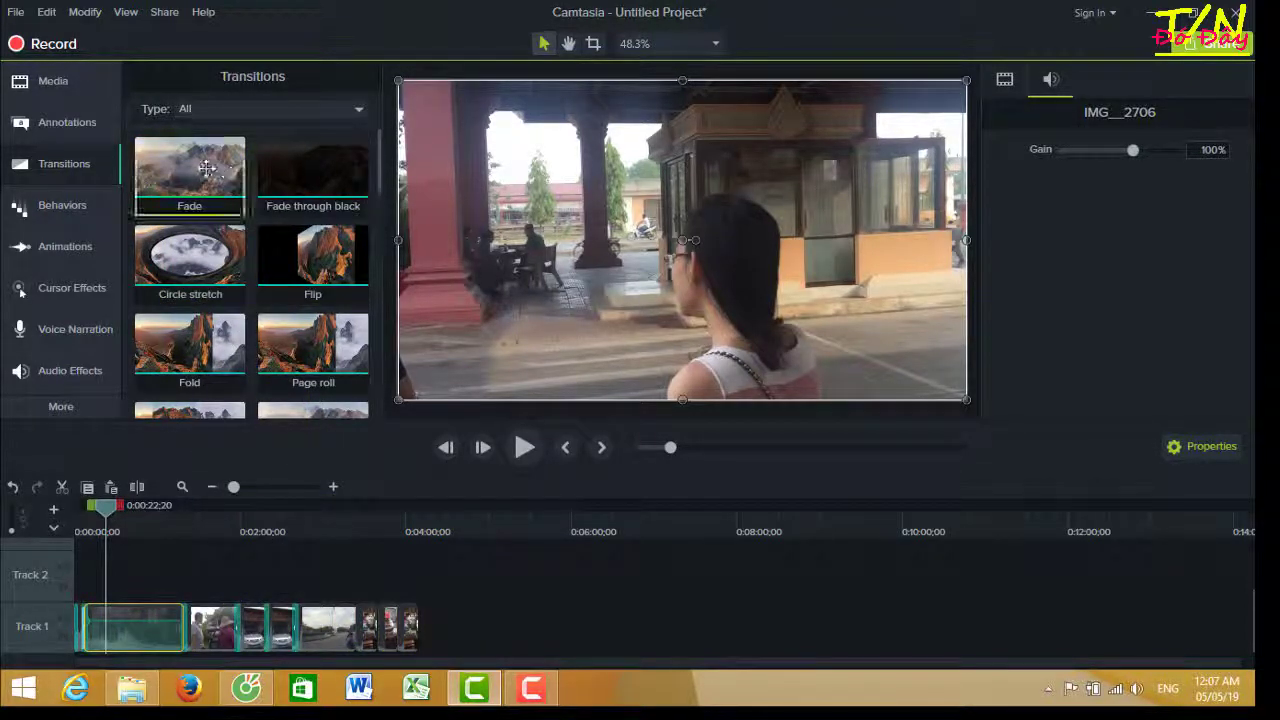
pyautogui.moveTo(345, 370); pyautogui.dragTo(369, 640)
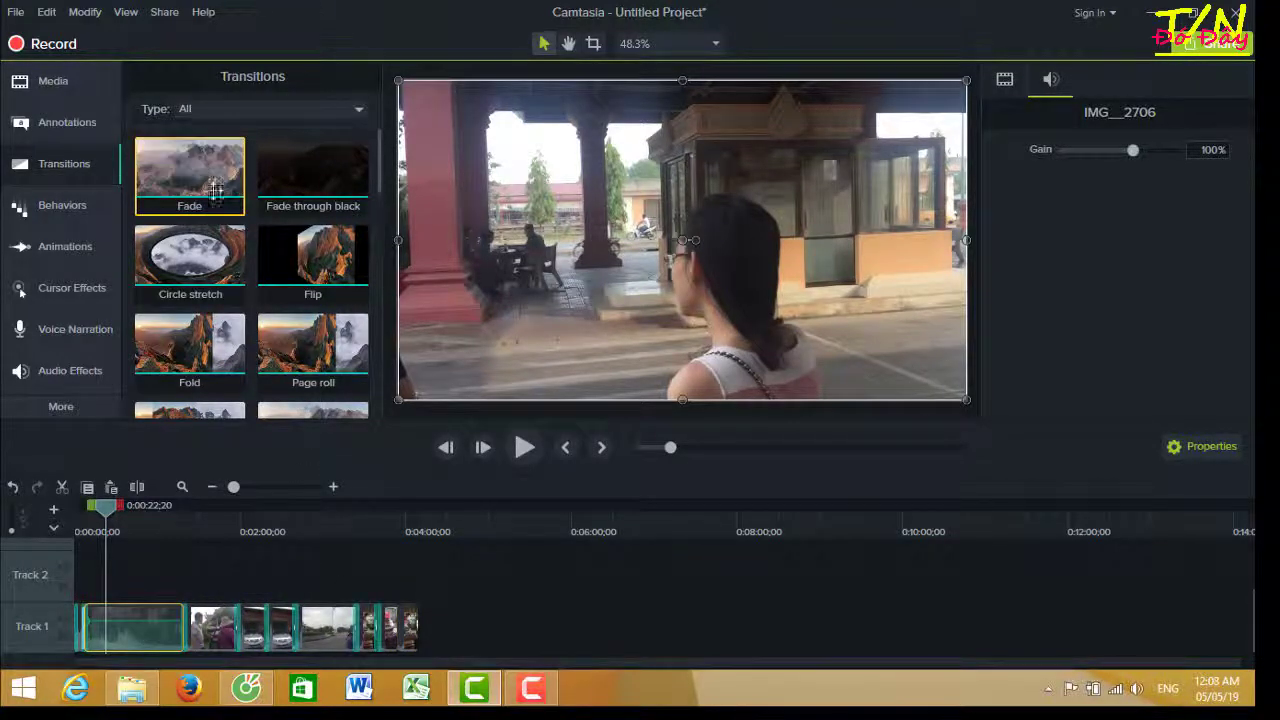
pyautogui.moveTo(215, 190); pyautogui.dragTo(418, 645)
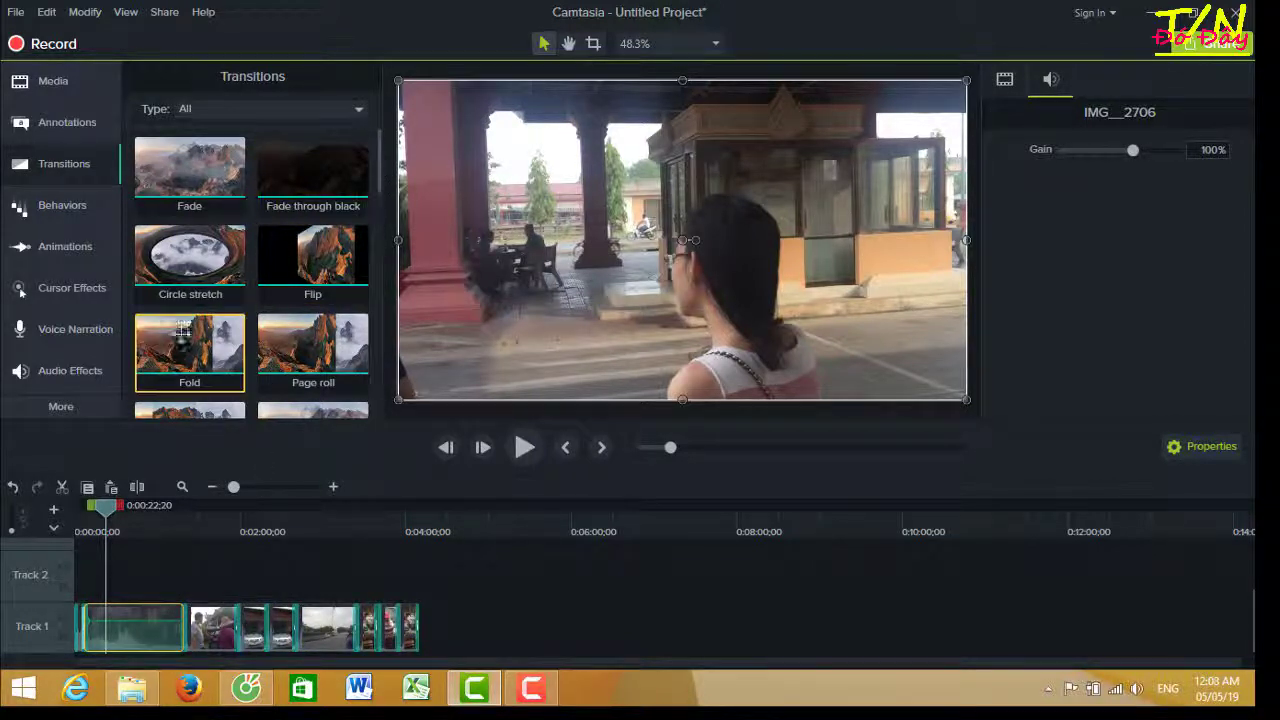
# Step: Add logo_doday.png to Track 2 starting after the intro and extend it to the end of the Track 1 sequence
pyautogui.click(45, 83)
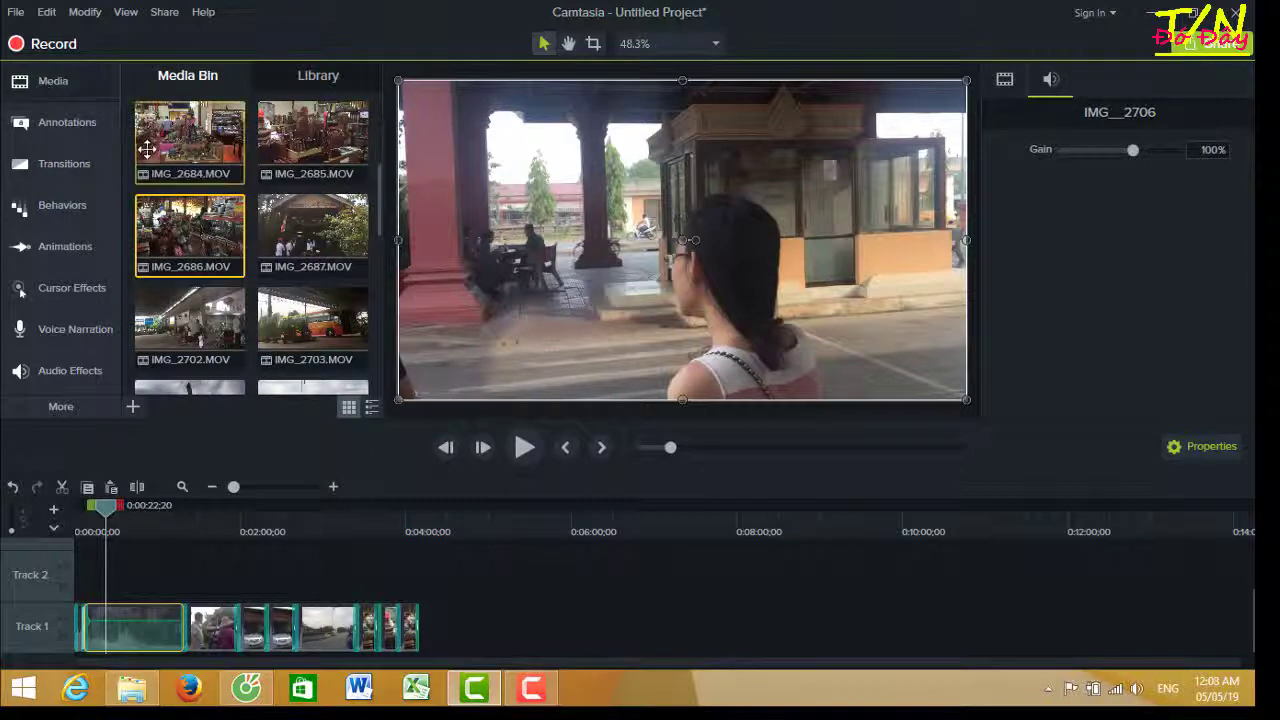
pyautogui.scroll(3, 175, 177)
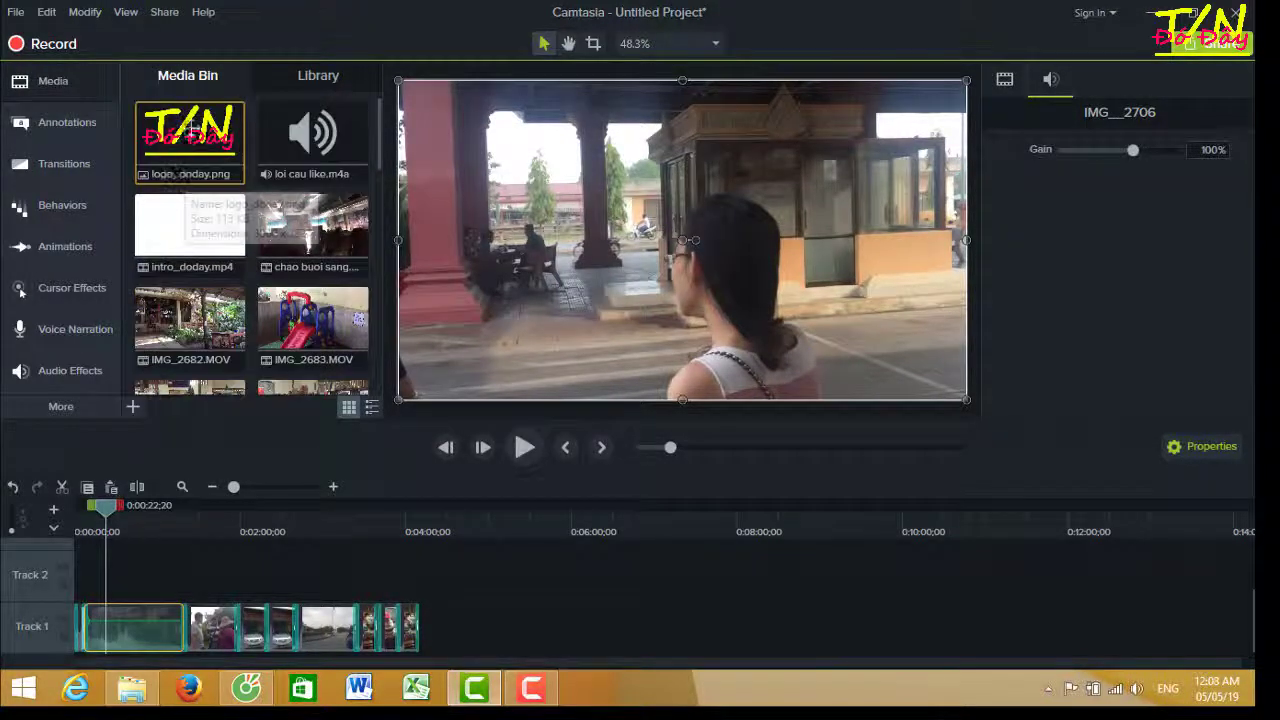
pyautogui.moveTo(176, 140); pyautogui.dragTo(92, 590)
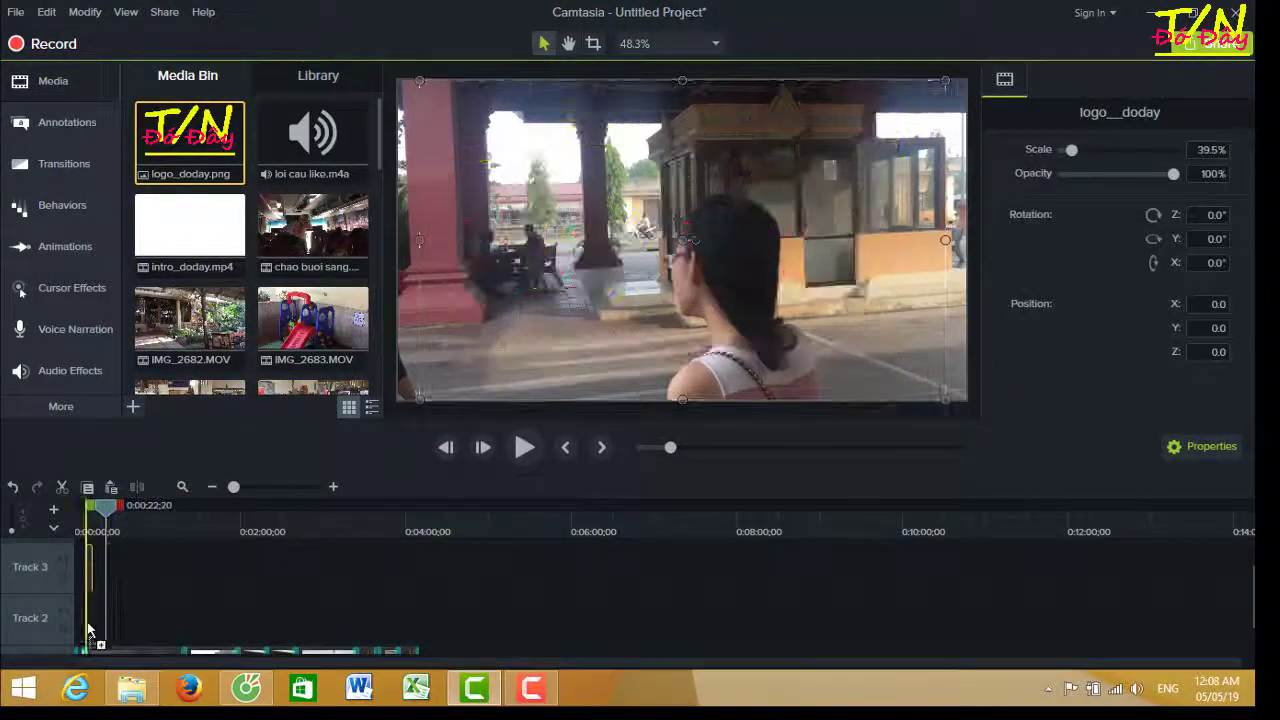
pyautogui.scroll(-2, 140, 600)
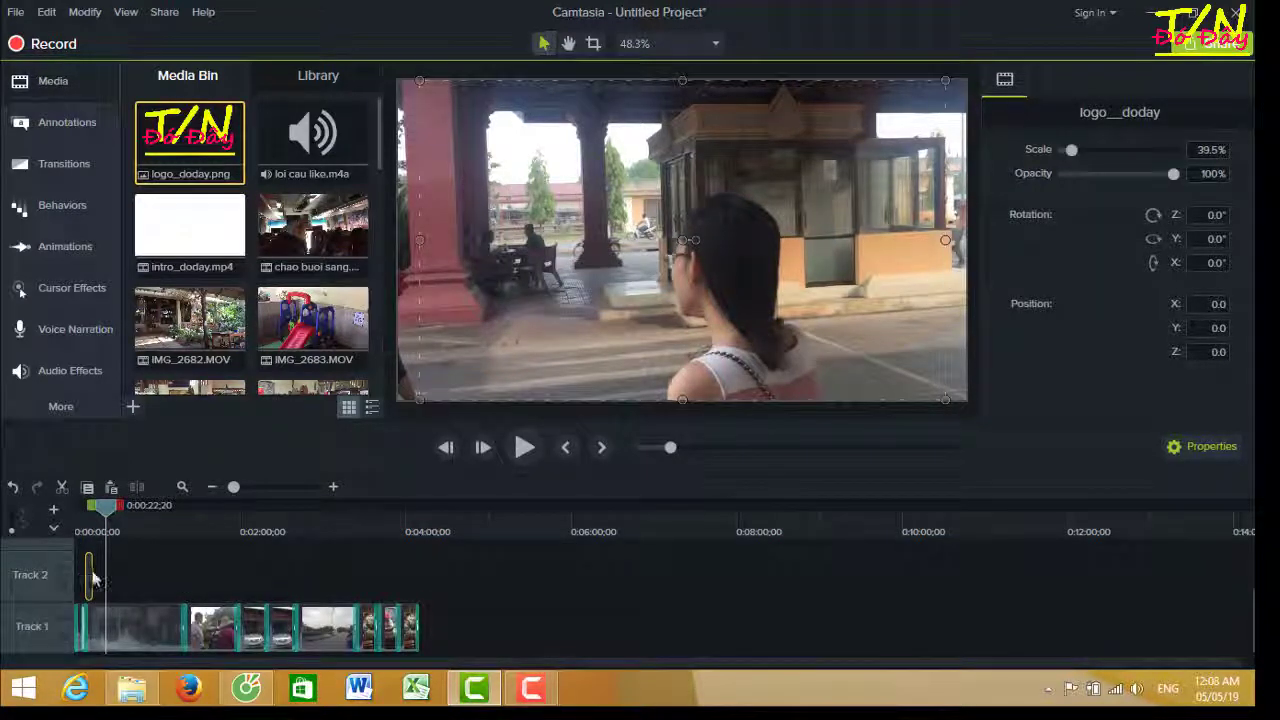
pyautogui.moveTo(91, 570); pyautogui.dragTo(420, 568)
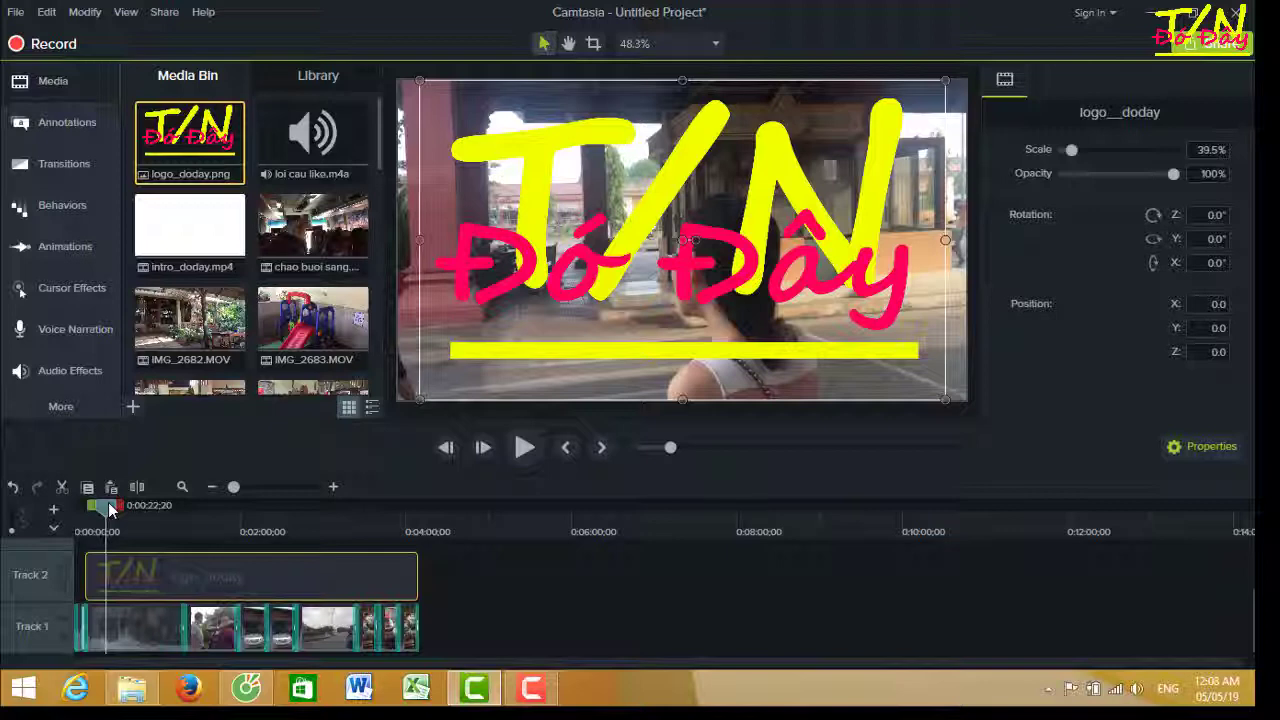
# Step: Shrink the logo to about 3.7% scale and position it in the upper-right corner of the video frame
pyautogui.moveTo(110, 507); pyautogui.dragTo(93, 503)
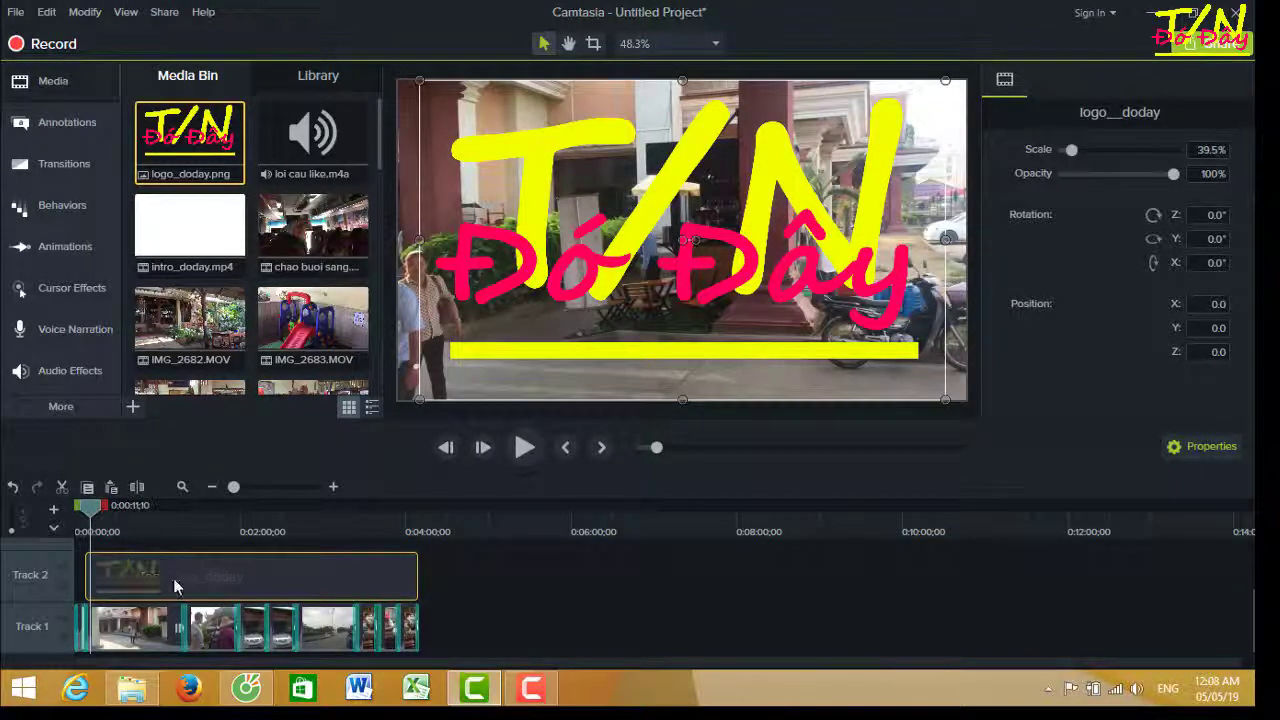
pyautogui.moveTo(173, 585)
pyautogui.mouseDown()
pyautogui.moveTo(173, 615)
pyautogui.moveTo(173, 578)
pyautogui.mouseUp()
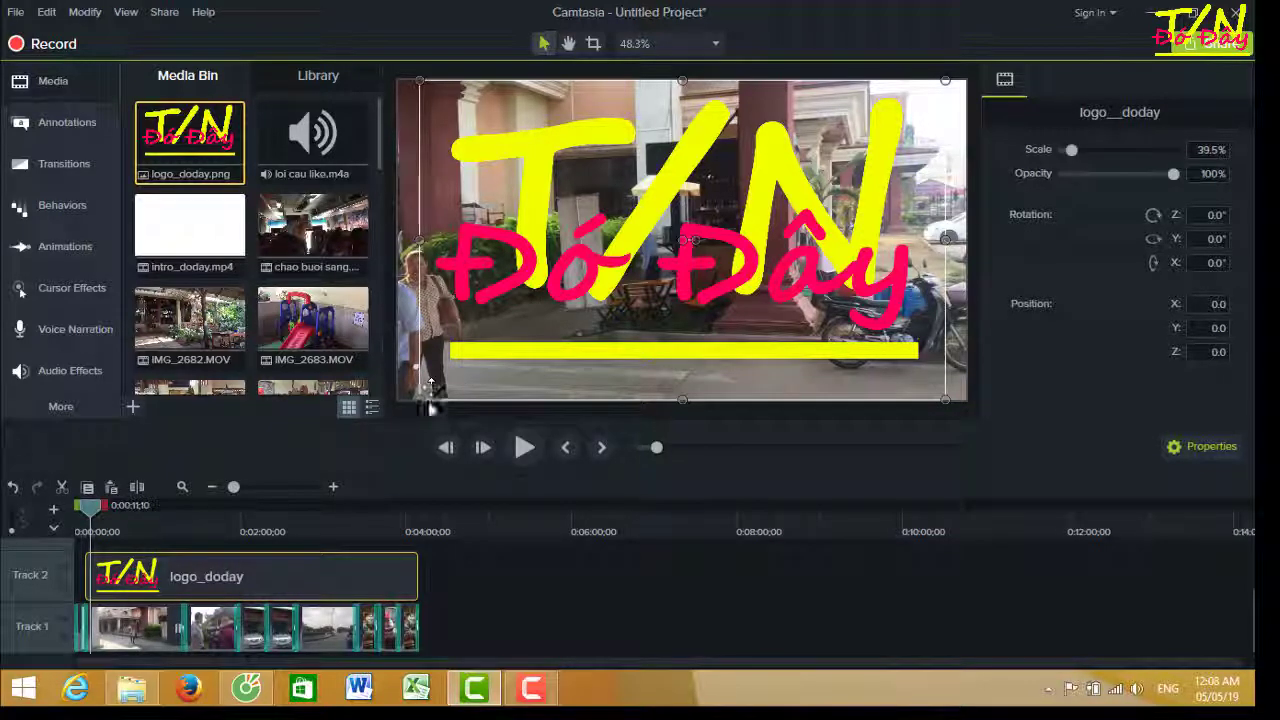
pyautogui.moveTo(421, 401); pyautogui.dragTo(955, 97)
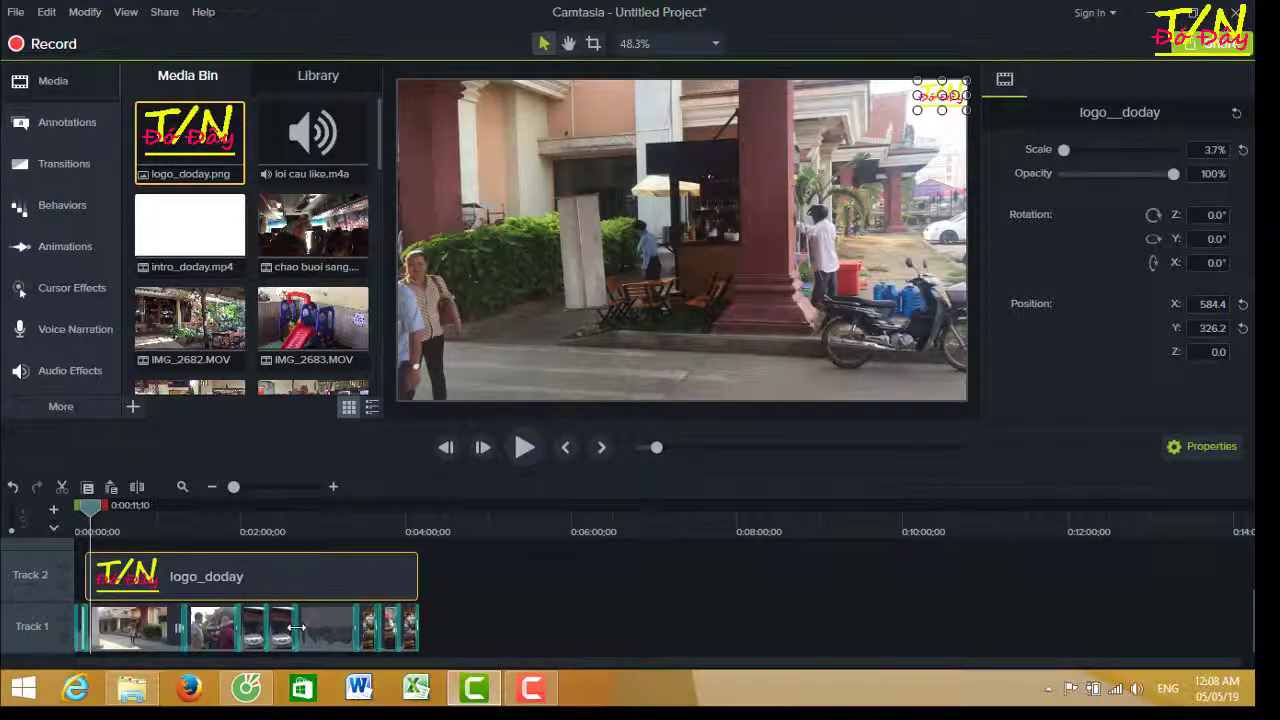
# Step: Play back the start of IMG_2706 with the logo overlay and the Fade transition from IMG_2706 into IMG_2708
pyautogui.click(528, 450)
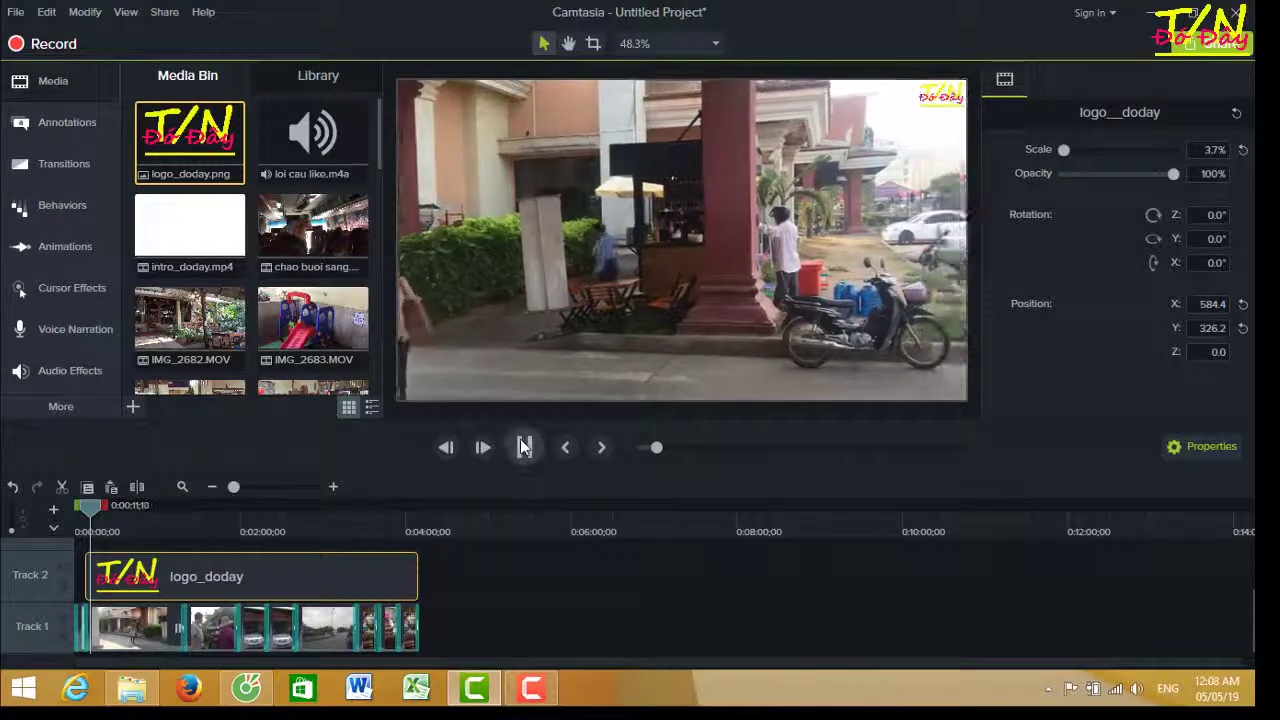
pyautogui.click(528, 450)
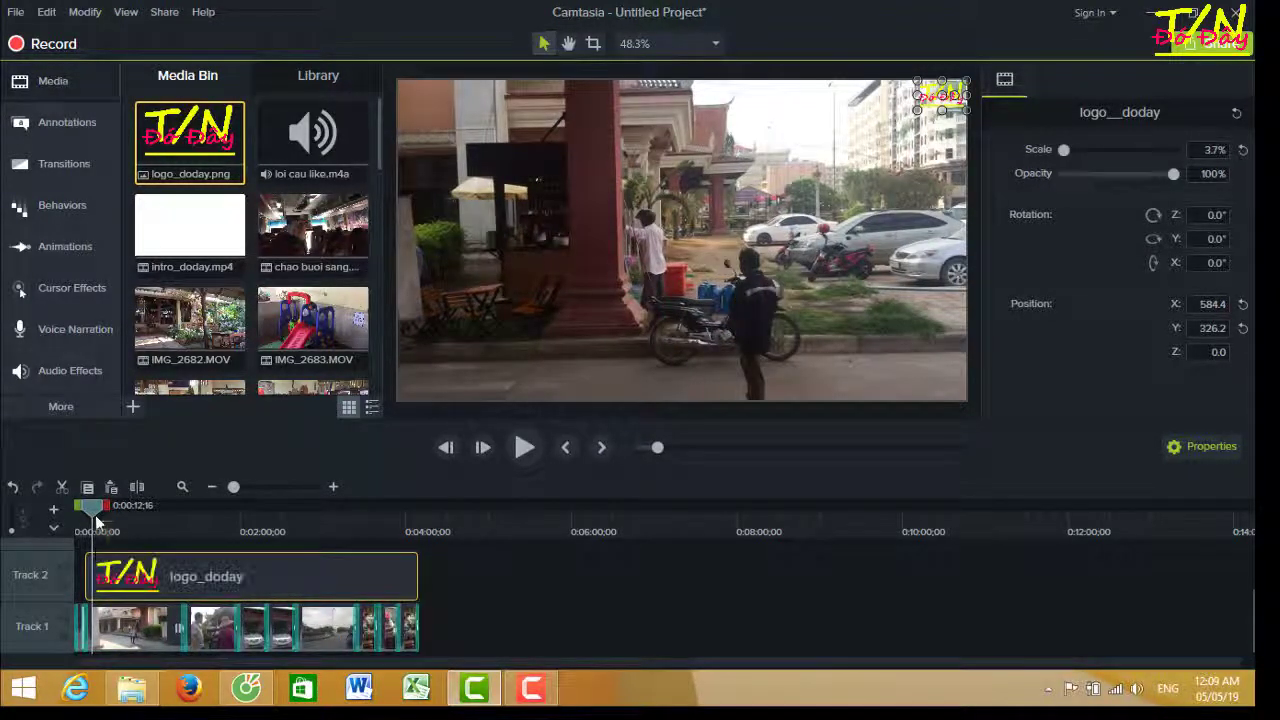
pyautogui.moveTo(92, 514); pyautogui.dragTo(172, 519)
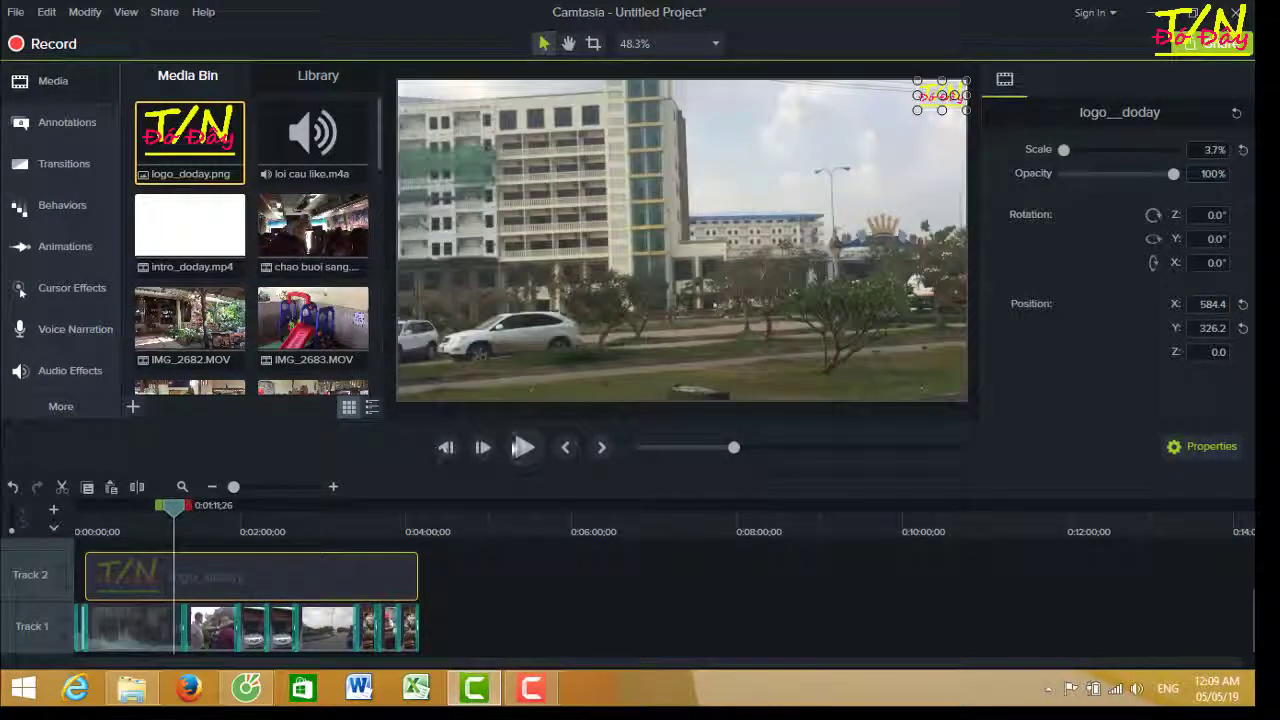
pyautogui.click(525, 448)
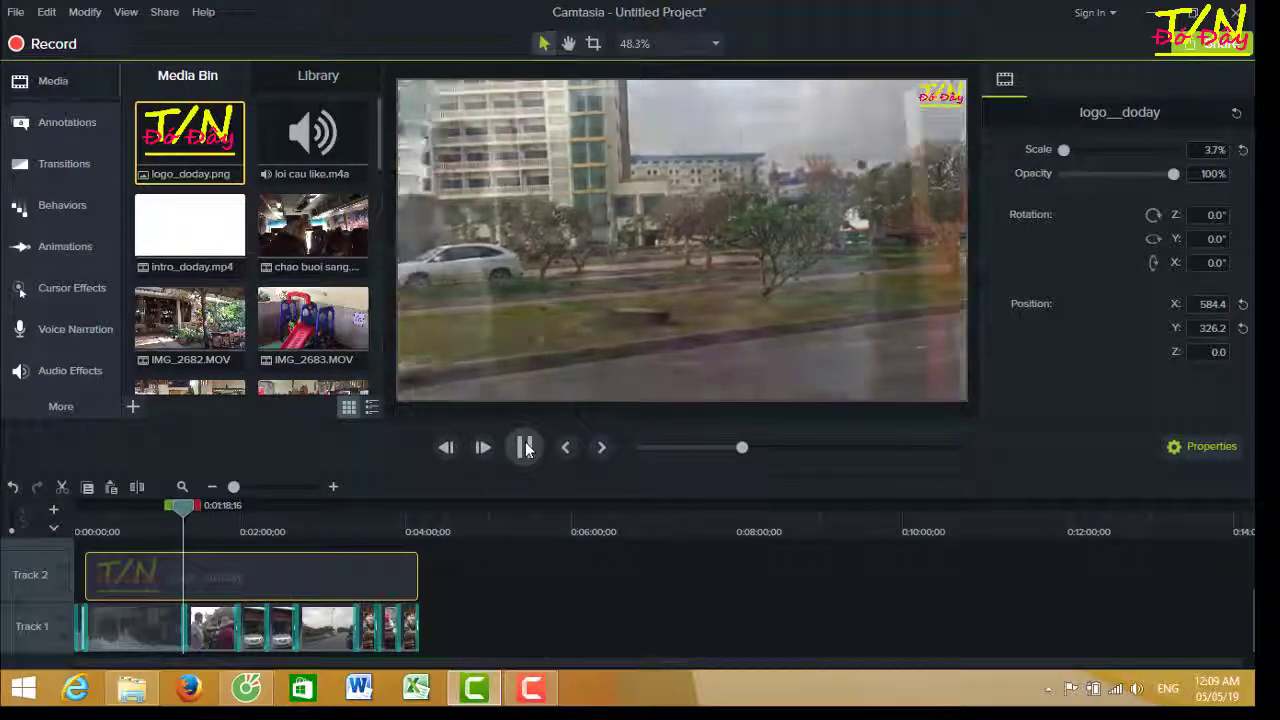
pyautogui.click(525, 448)
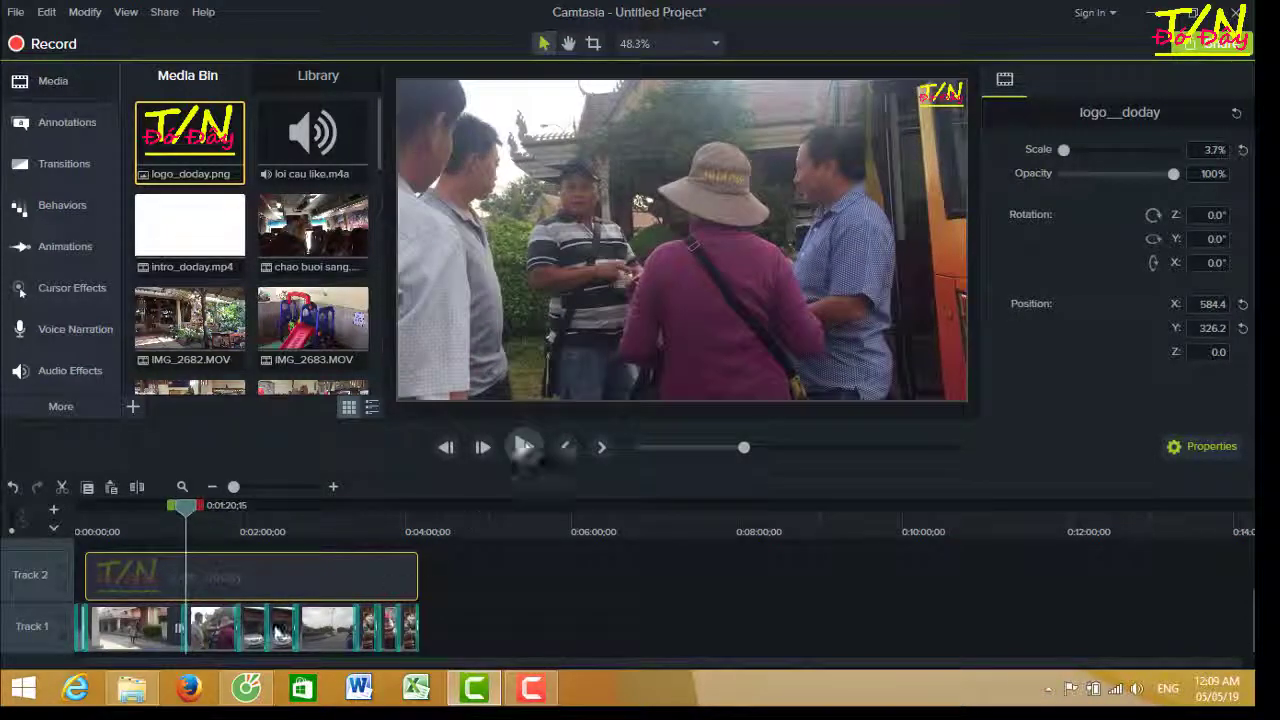
# Step: Delete the Fade transition between IMG_2706 and IMG_2708 on Track 1
pyautogui.click(222, 628)
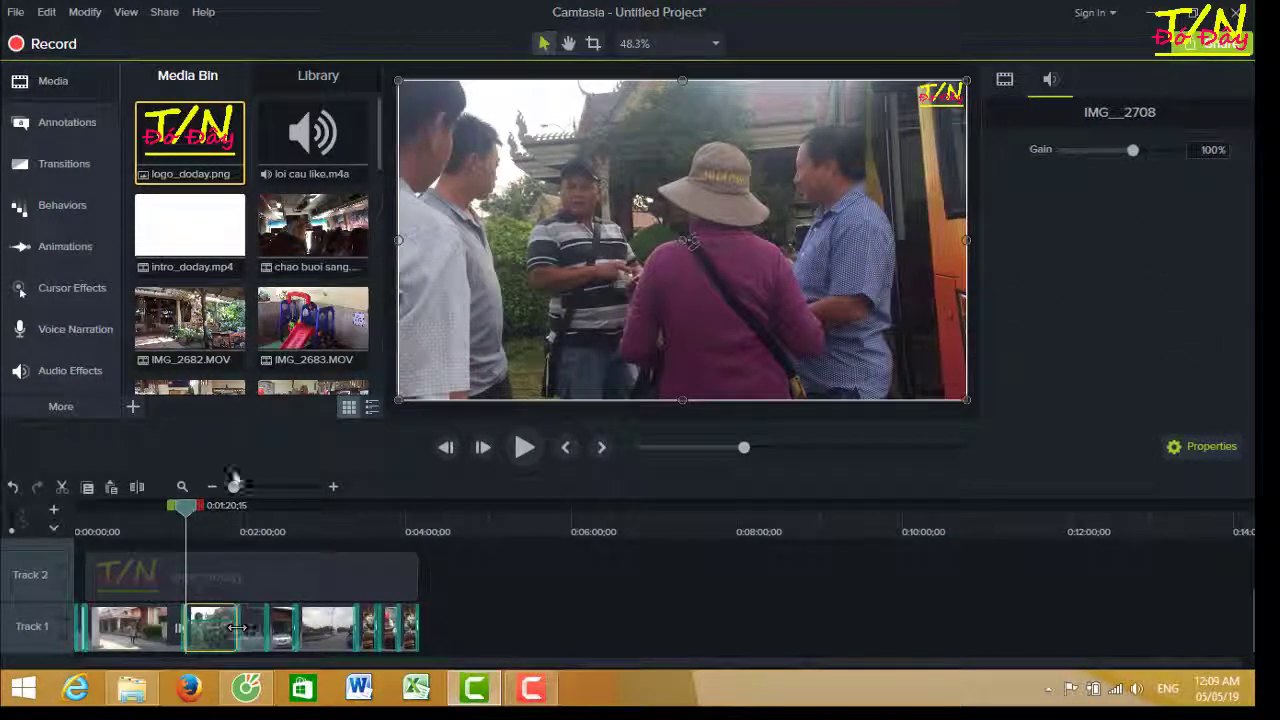
pyautogui.click(334, 488)
pyautogui.click(334, 488)
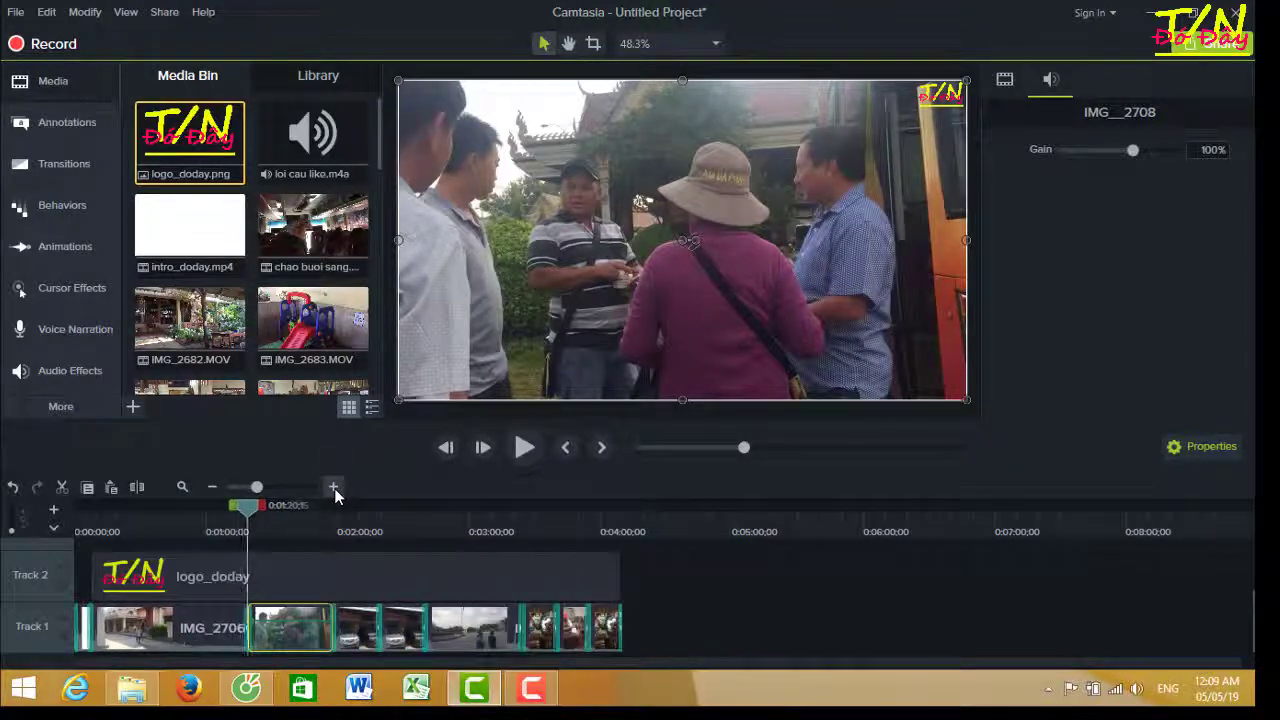
pyautogui.click(334, 488)
pyautogui.click(334, 488)
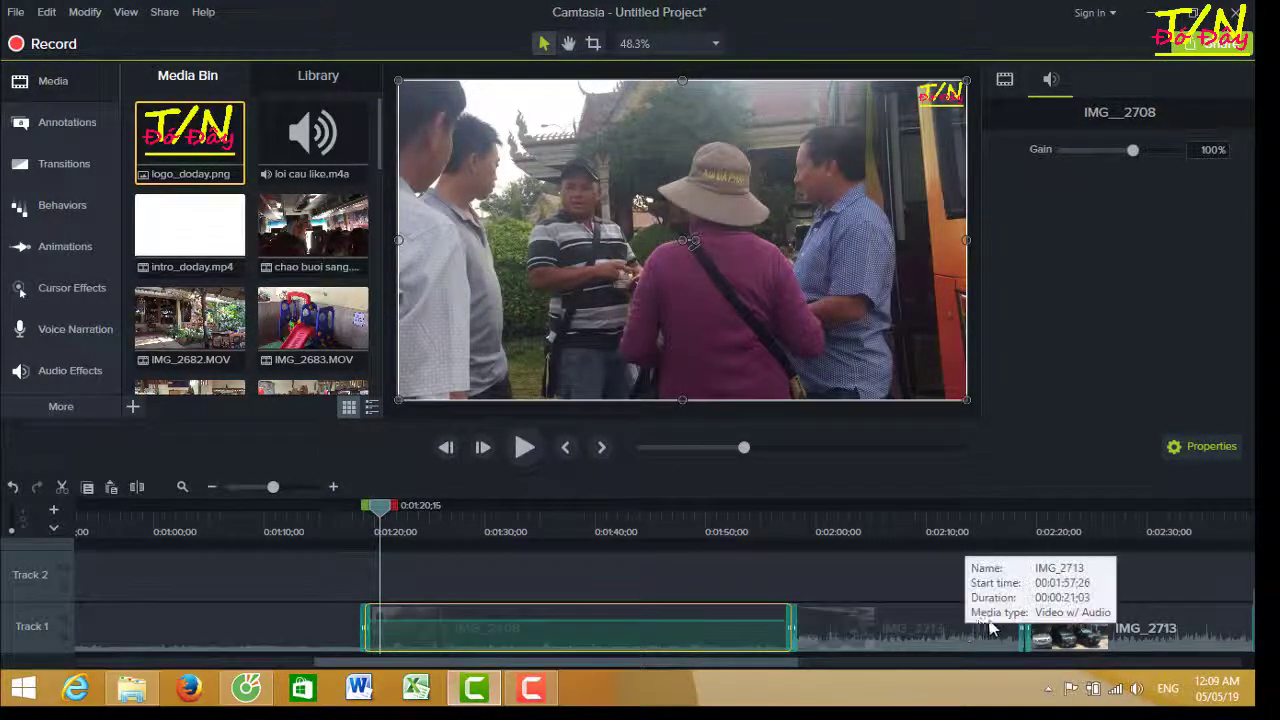
pyautogui.moveTo(840, 628); pyautogui.dragTo(379, 583)
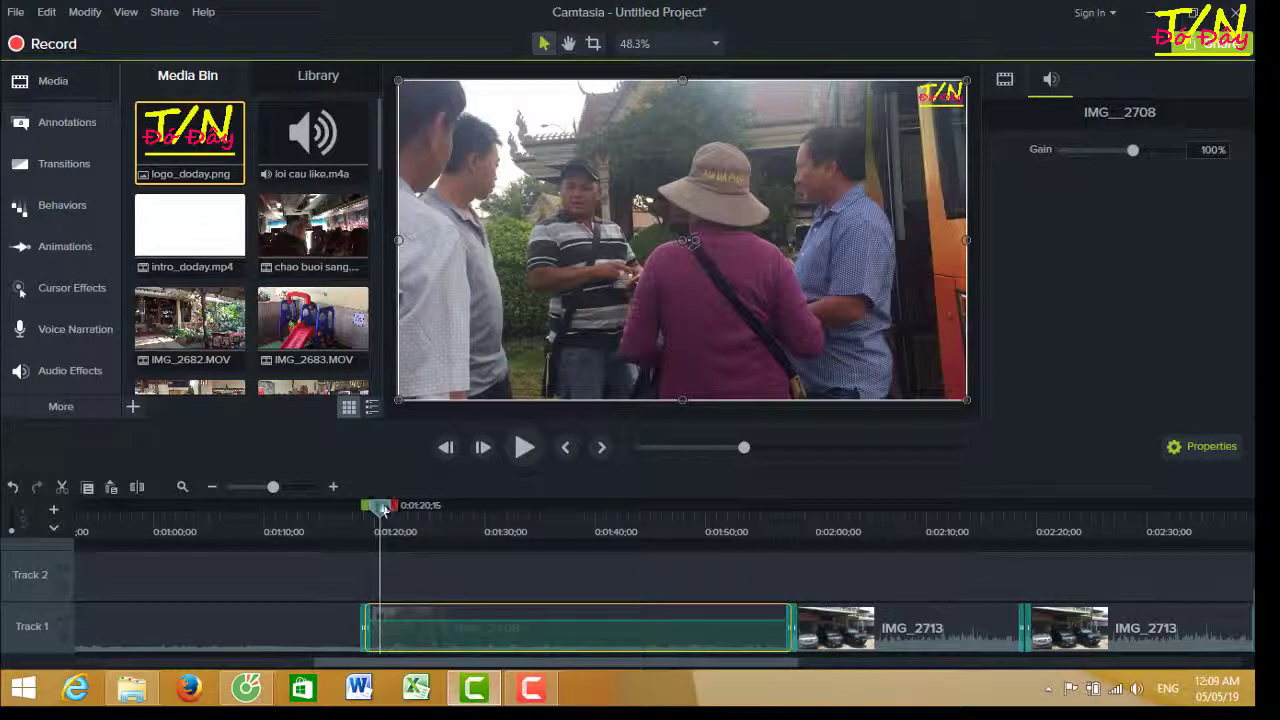
pyautogui.moveTo(383, 510); pyautogui.dragTo(277, 508)
pyautogui.click(171, 631)
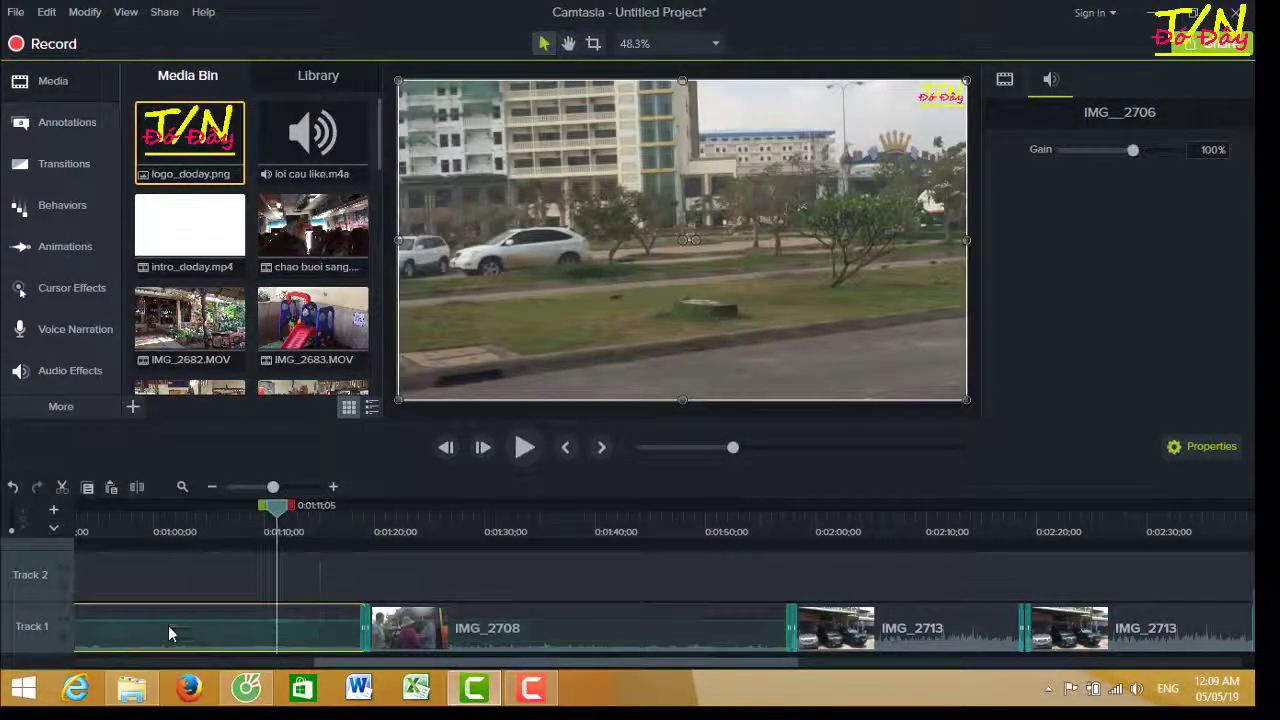
pyautogui.moveTo(362, 637); pyautogui.dragTo(368, 626)
pyautogui.press('Delete')
pyautogui.click(367, 628)
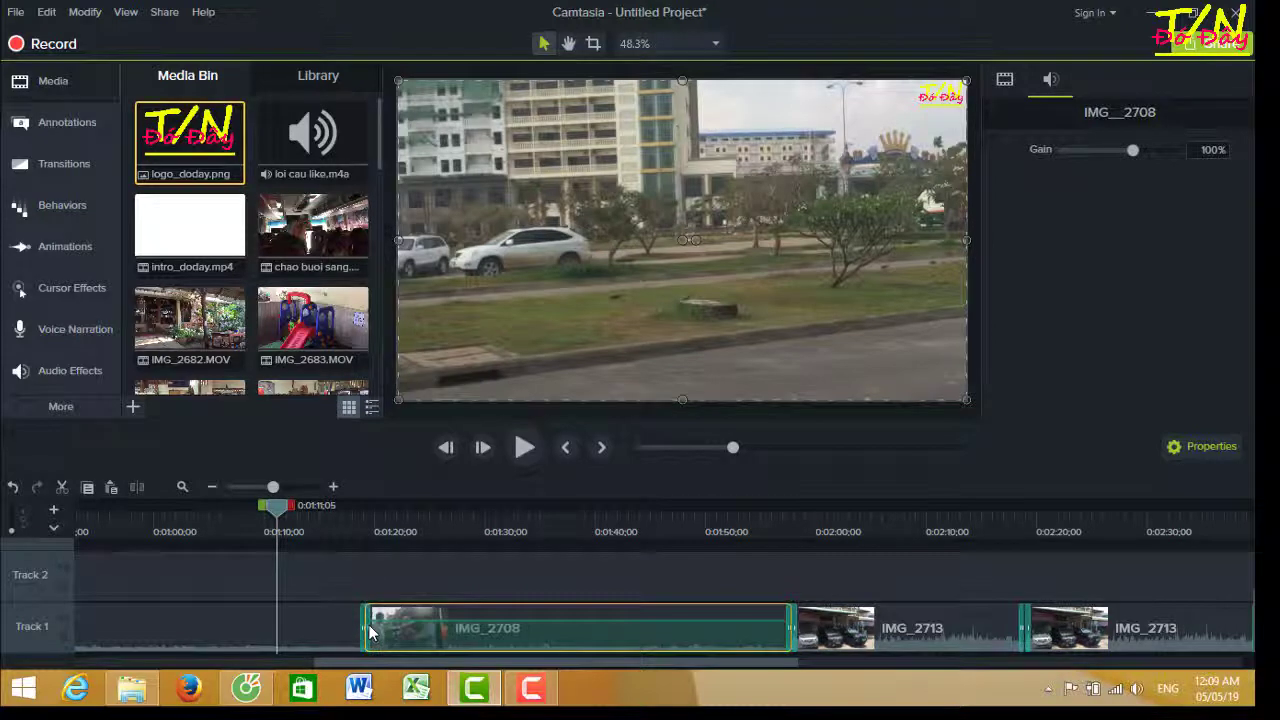
pyautogui.click(363, 627)
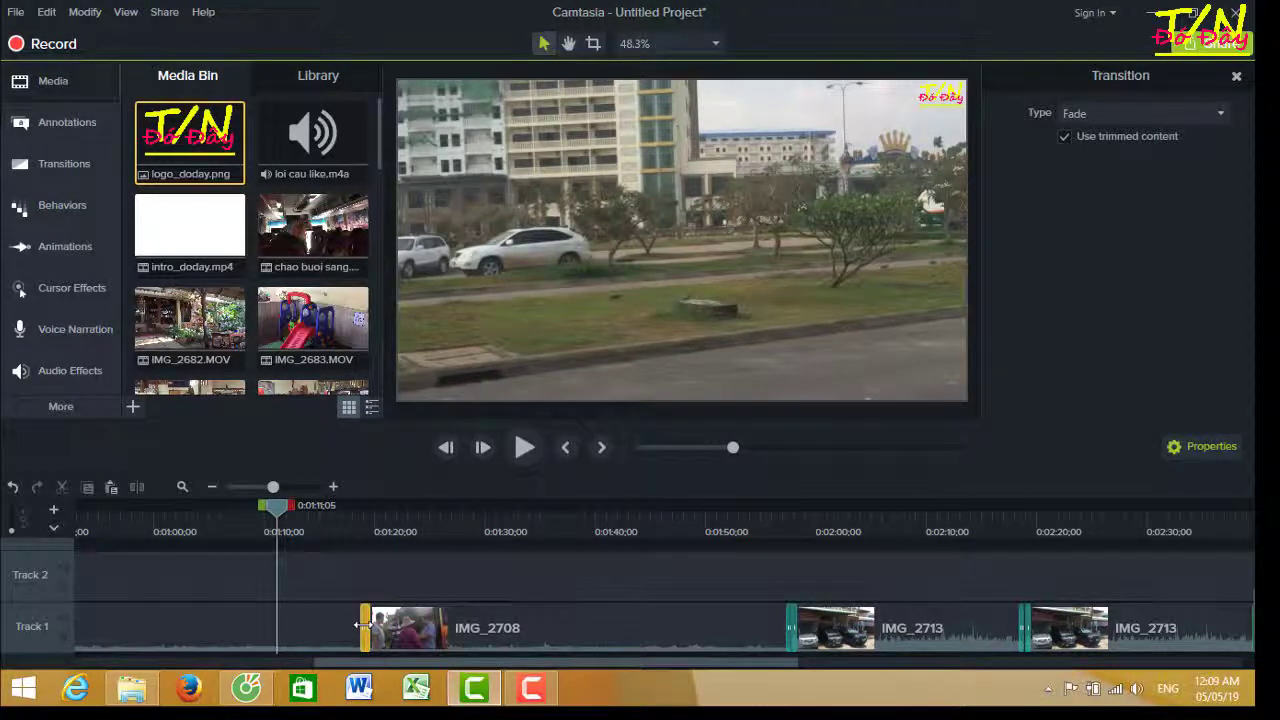
pyautogui.rightClick(363, 627)
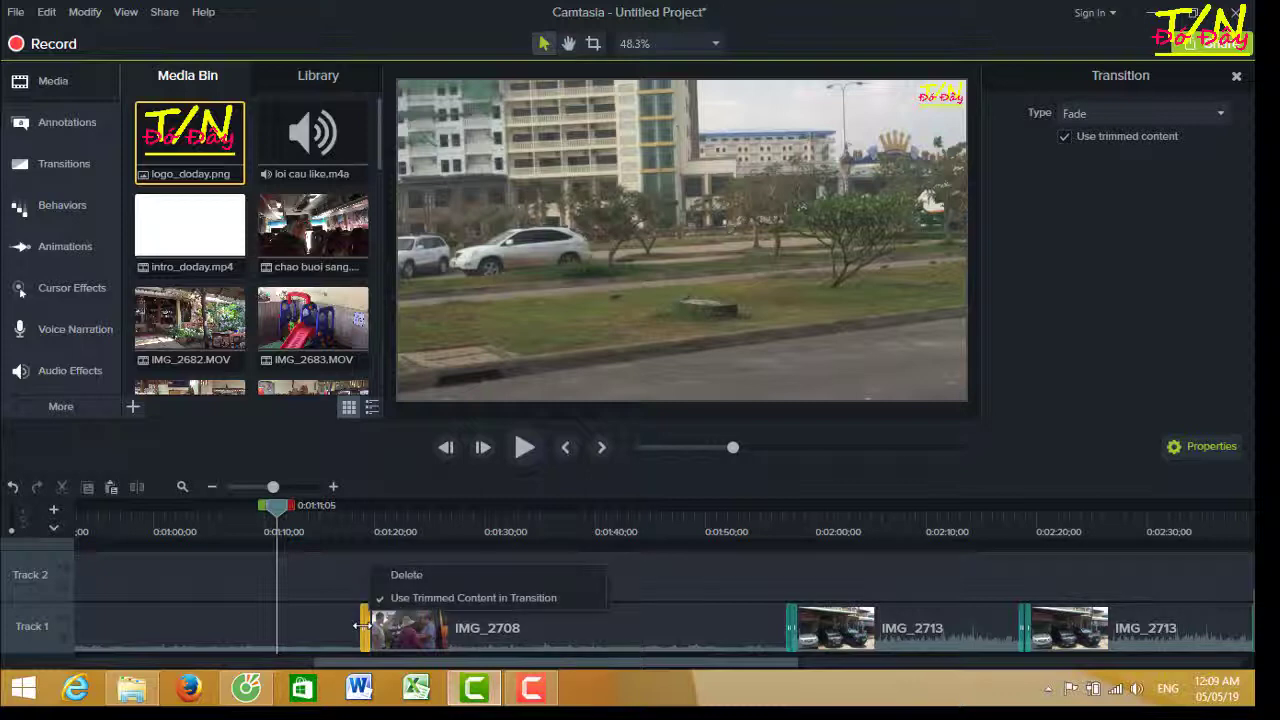
pyautogui.click(401, 575)
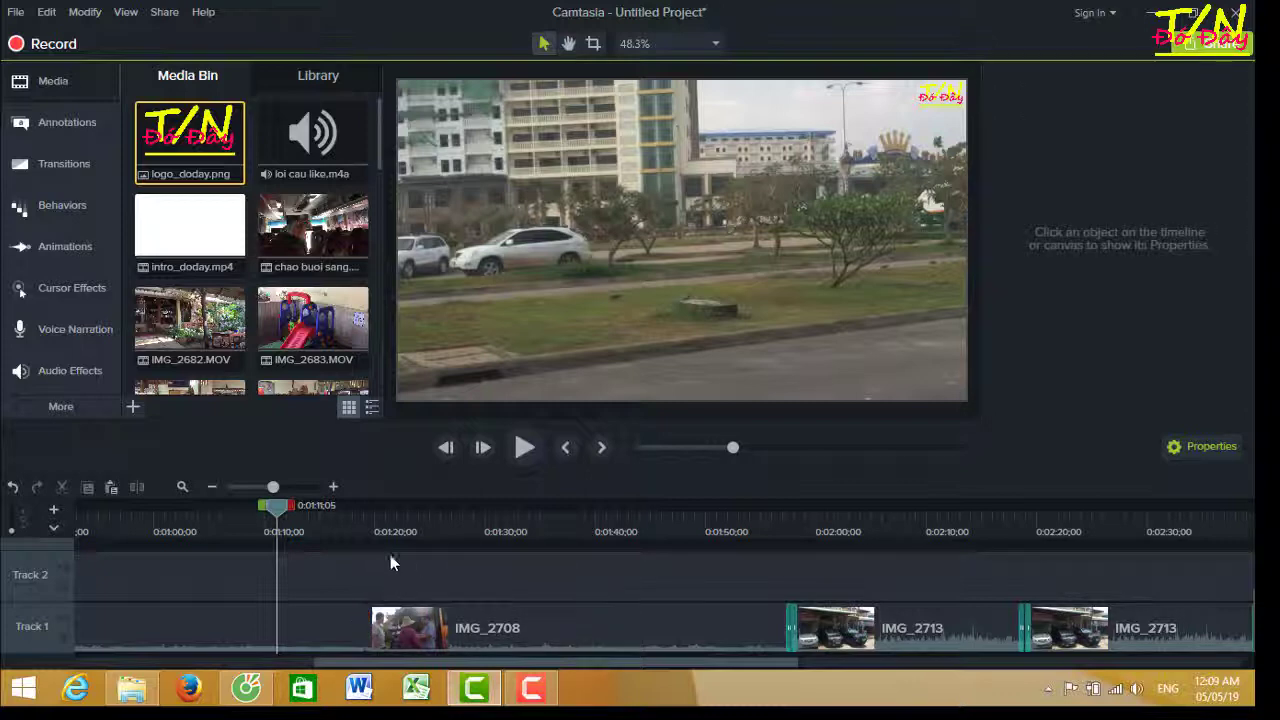
# Step: Apply a Circle stretch transition between IMG_2706 and IMG_2708 and play back that part of the sequence
pyautogui.click(55, 161)
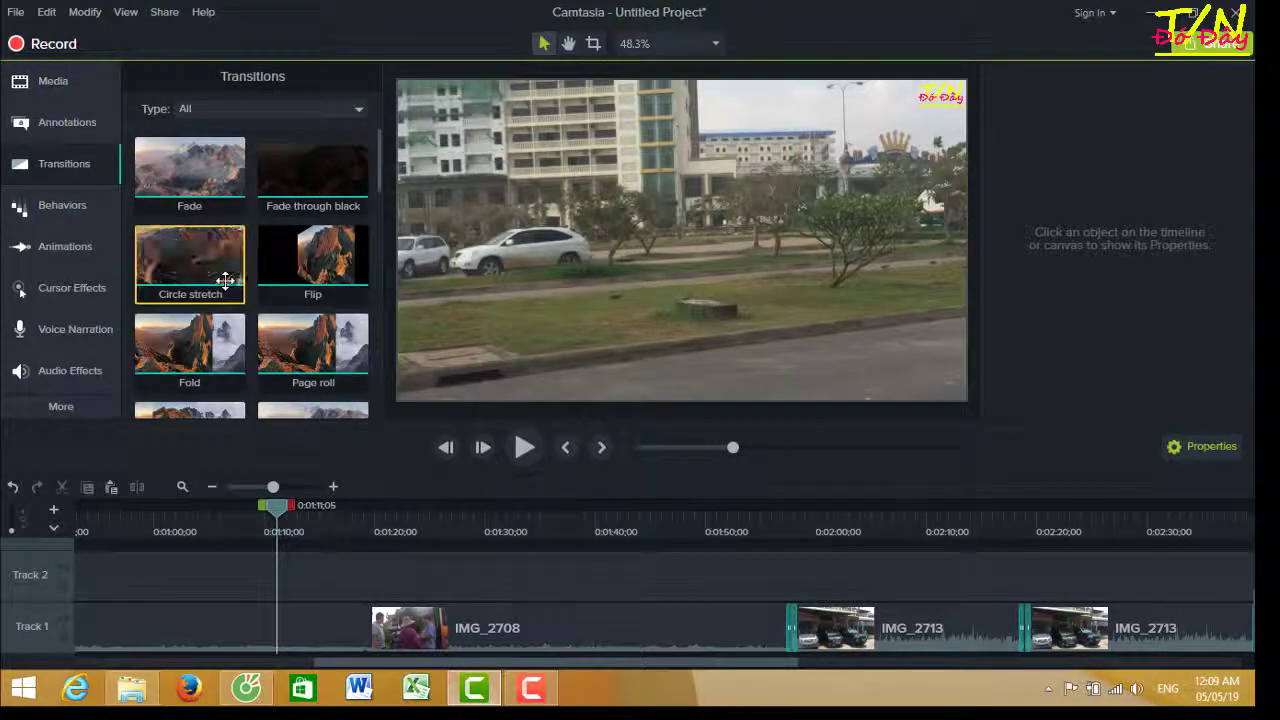
pyautogui.moveTo(215, 268)
pyautogui.mouseDown()
pyautogui.moveTo(343, 600)
pyautogui.moveTo(370, 628)
pyautogui.mouseUp()
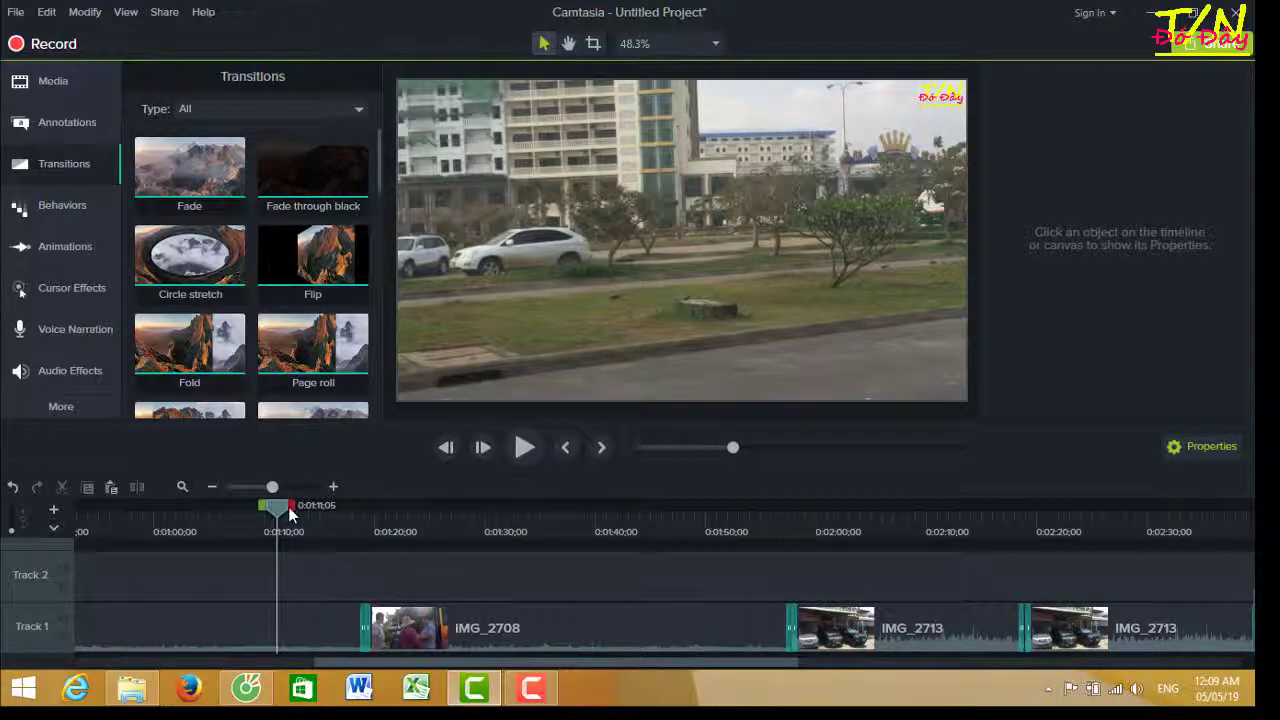
pyautogui.moveTo(290, 513); pyautogui.dragTo(315, 516)
pyautogui.click(523, 449)
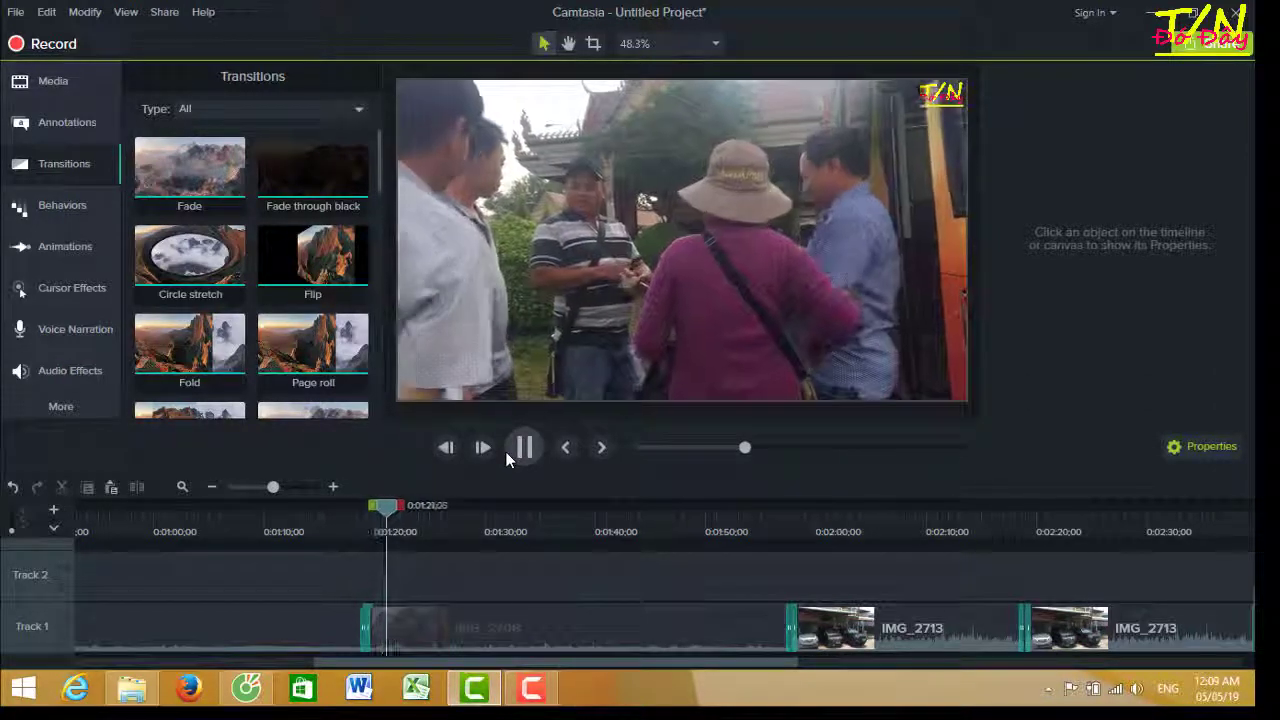
pyautogui.click(524, 447)
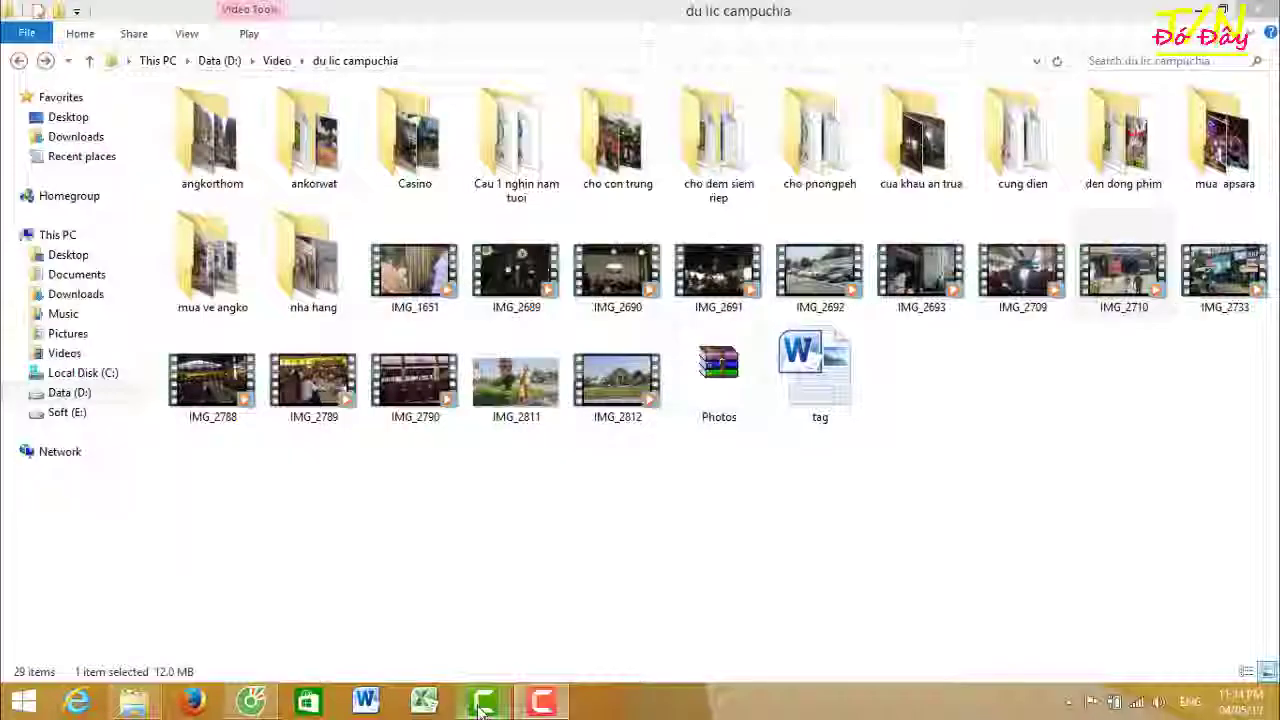
# Step: Switch to Camtasia and apply the project settings with canvas dimensions of 720p HD (1280x720)
pyautogui.click(480, 706)
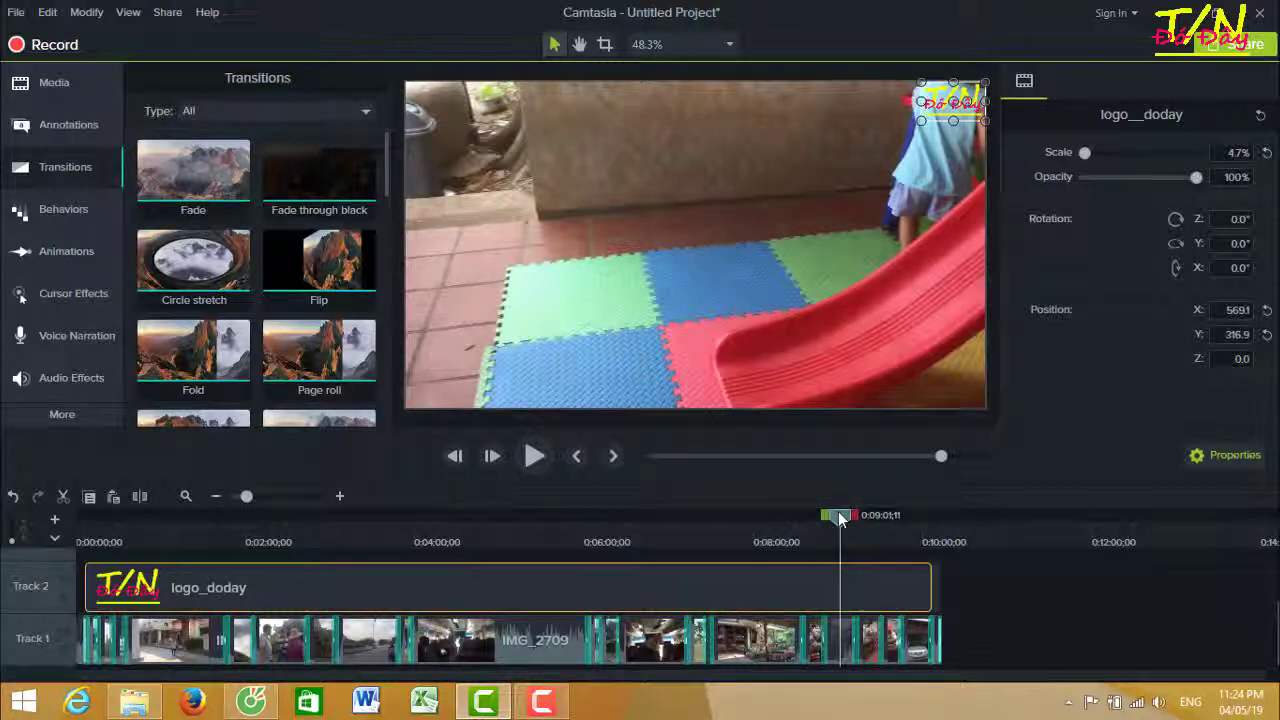
pyautogui.moveTo(840, 517); pyautogui.dragTo(847, 517)
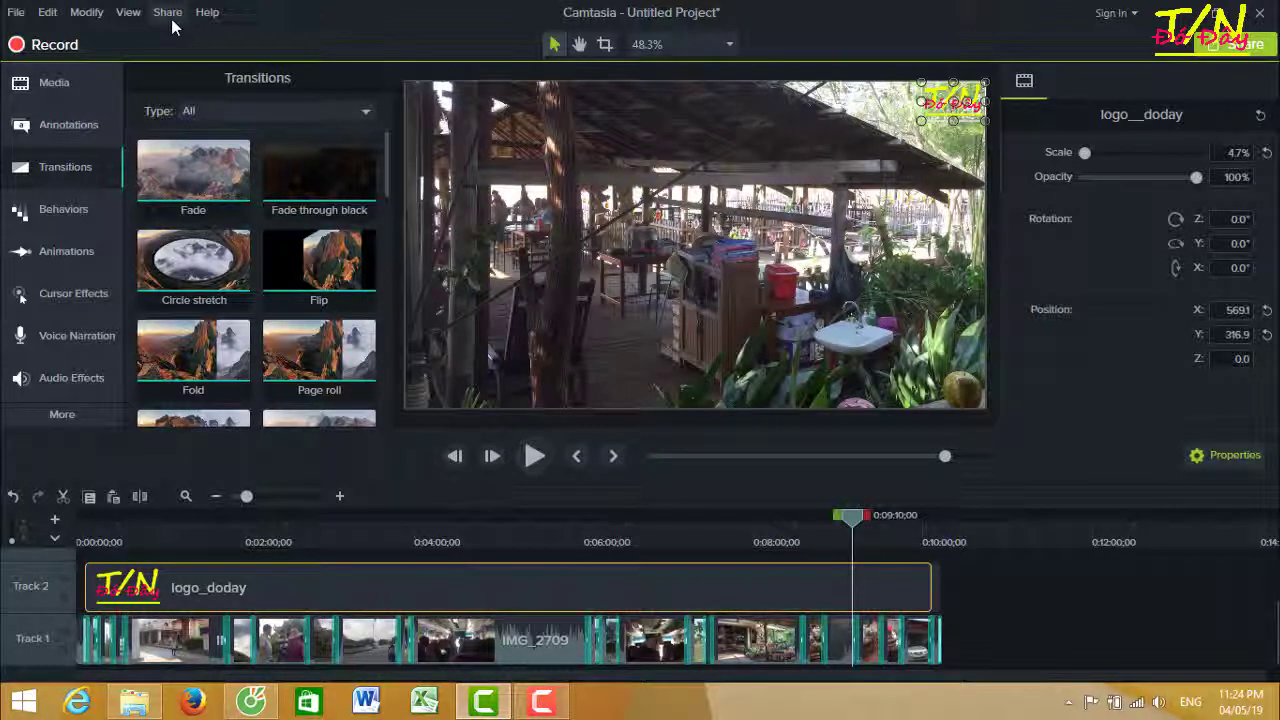
pyautogui.click(219, 496)
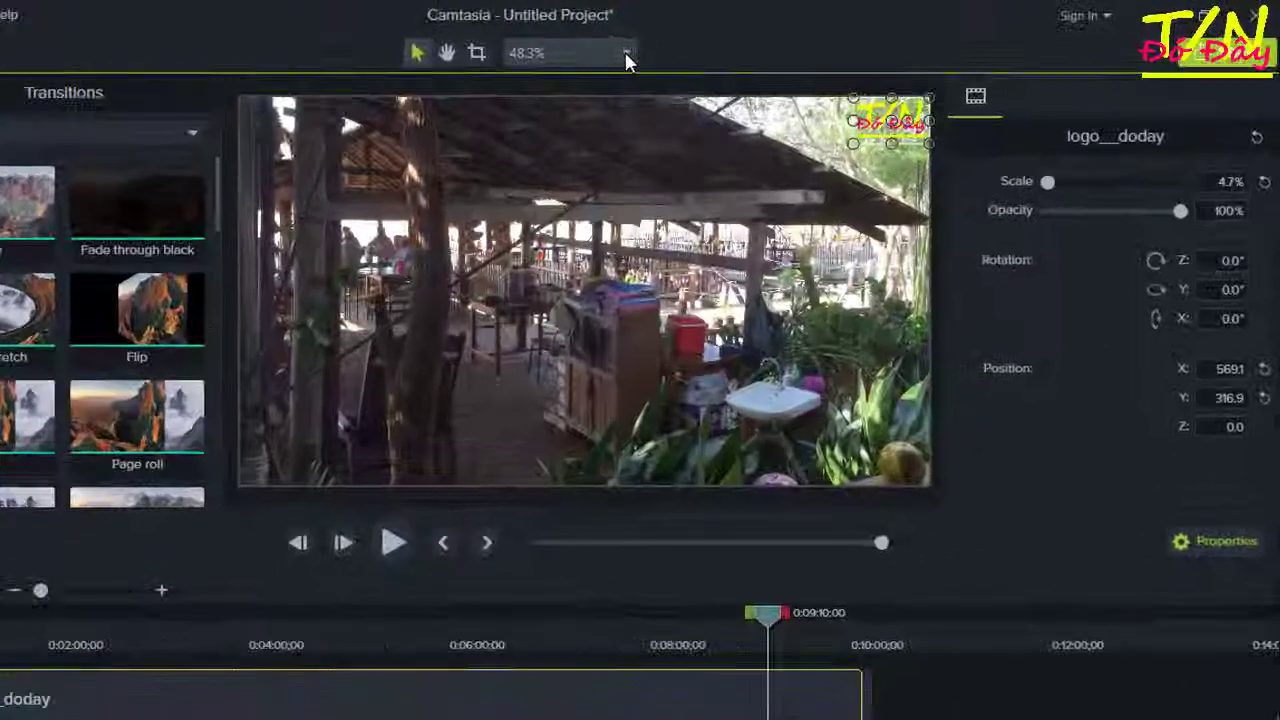
pyautogui.click(729, 44)
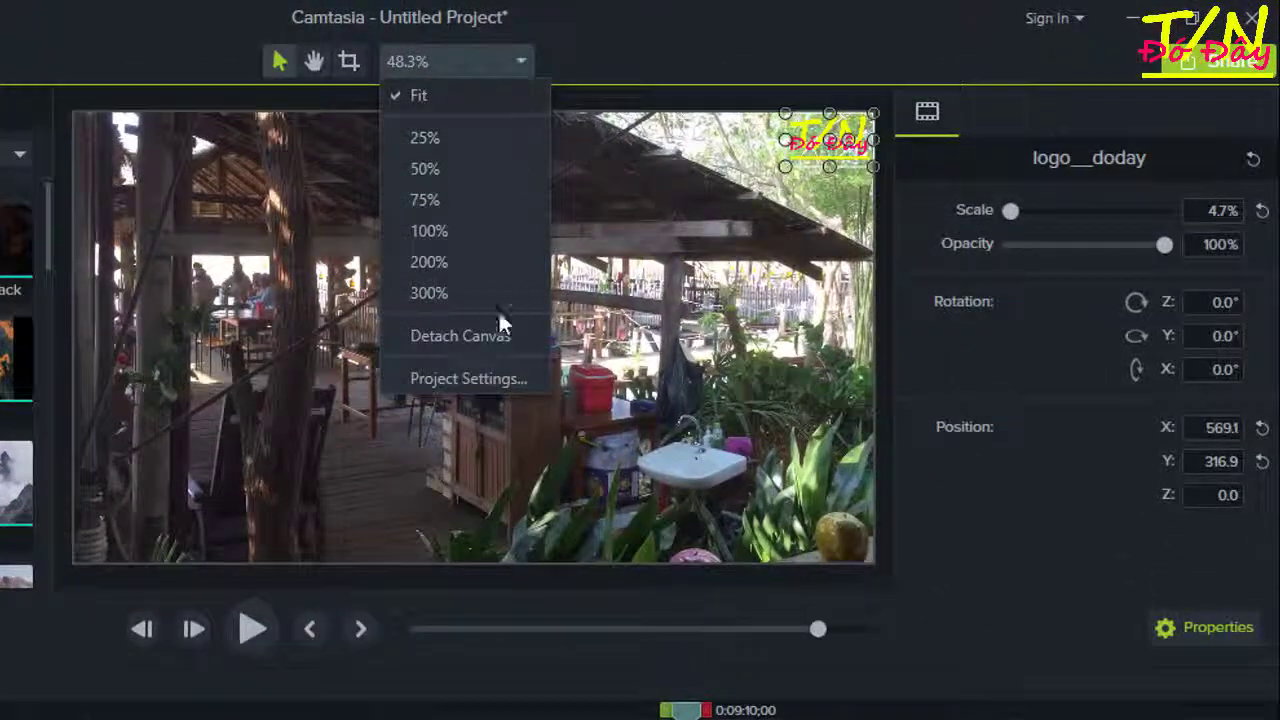
pyautogui.click(465, 384)
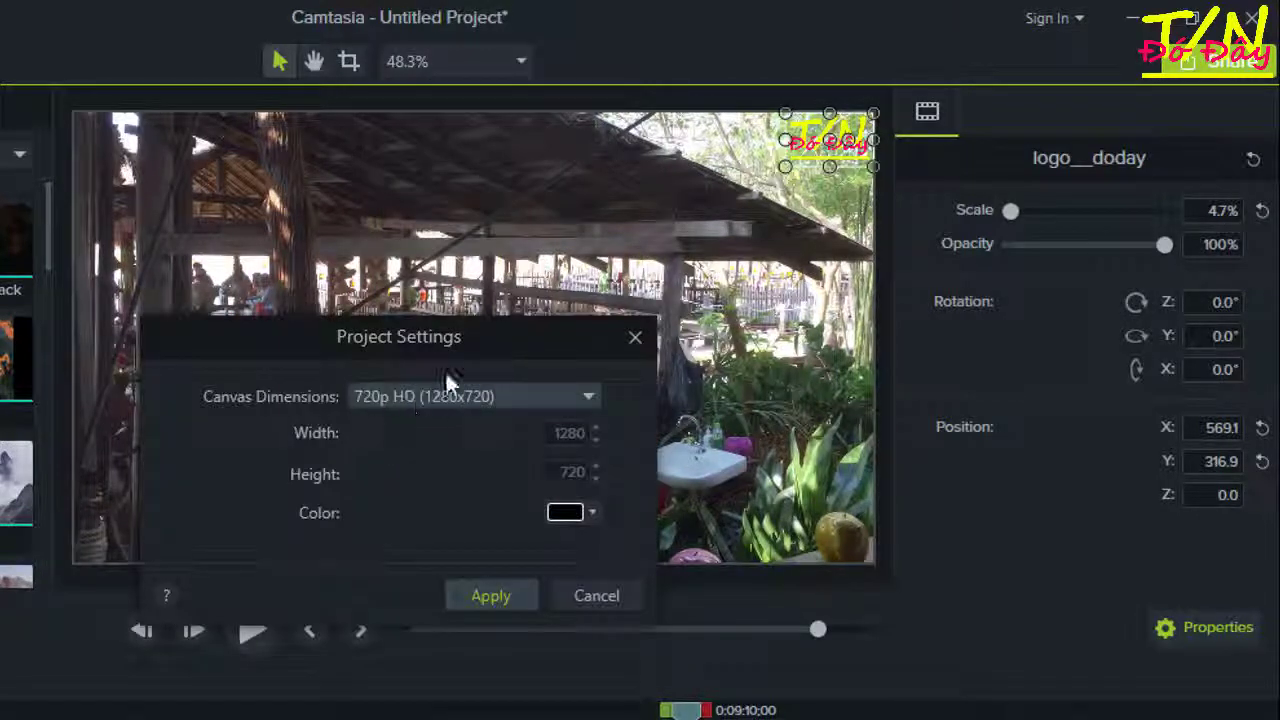
pyautogui.click(497, 597)
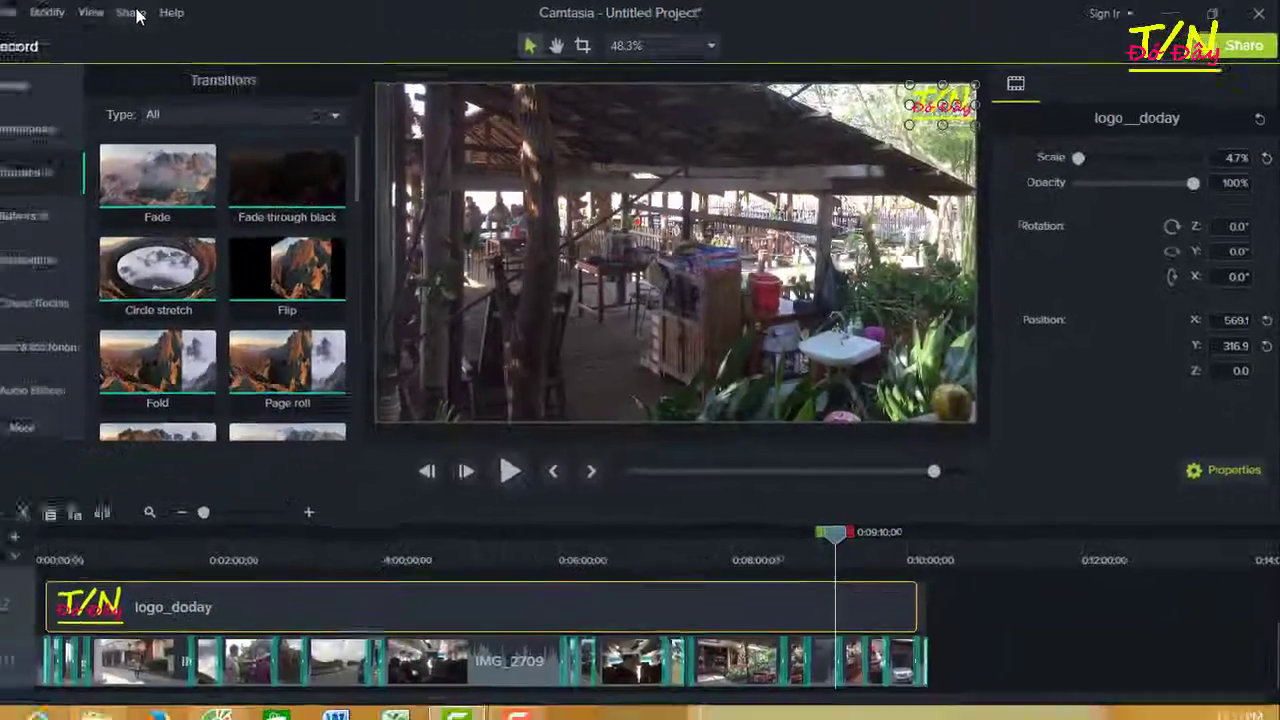
# Step: Start producing the project to a local file, dismiss the activation notice and choose the MP4 only (up to 720p) preset
pyautogui.click(193, 12)
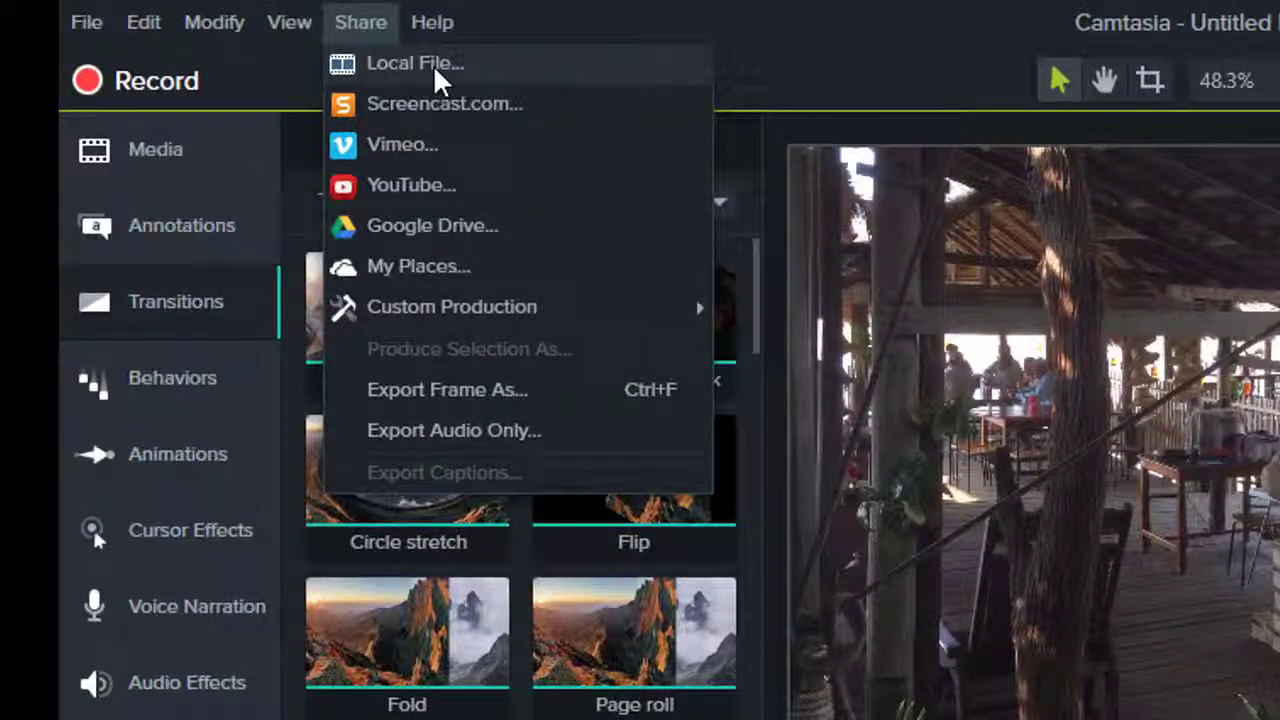
pyautogui.click(433, 64)
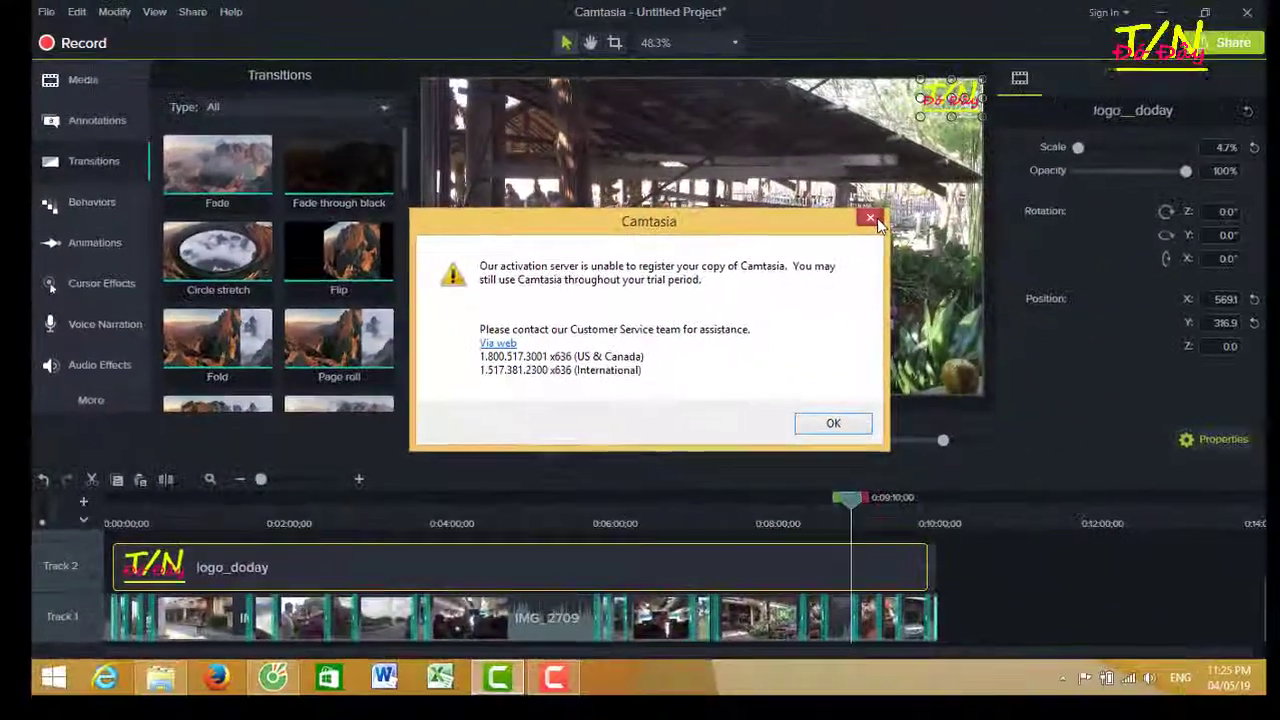
pyautogui.click(829, 423)
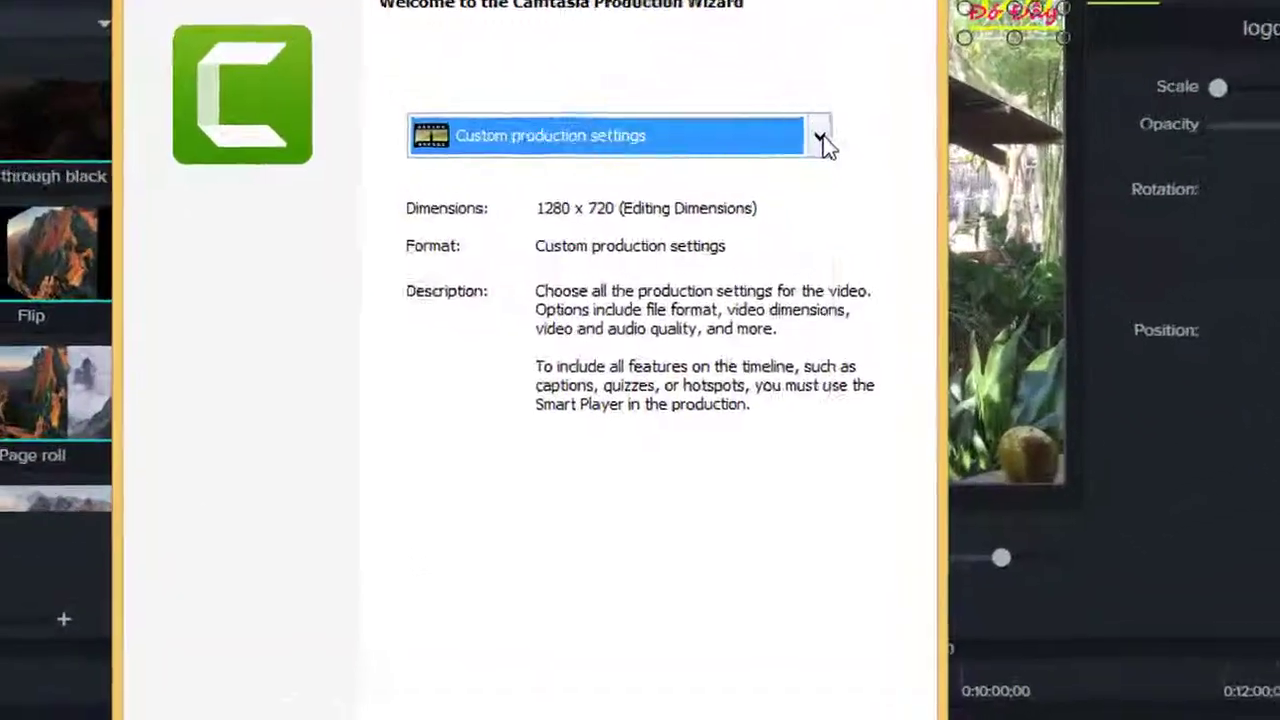
pyautogui.click(828, 178)
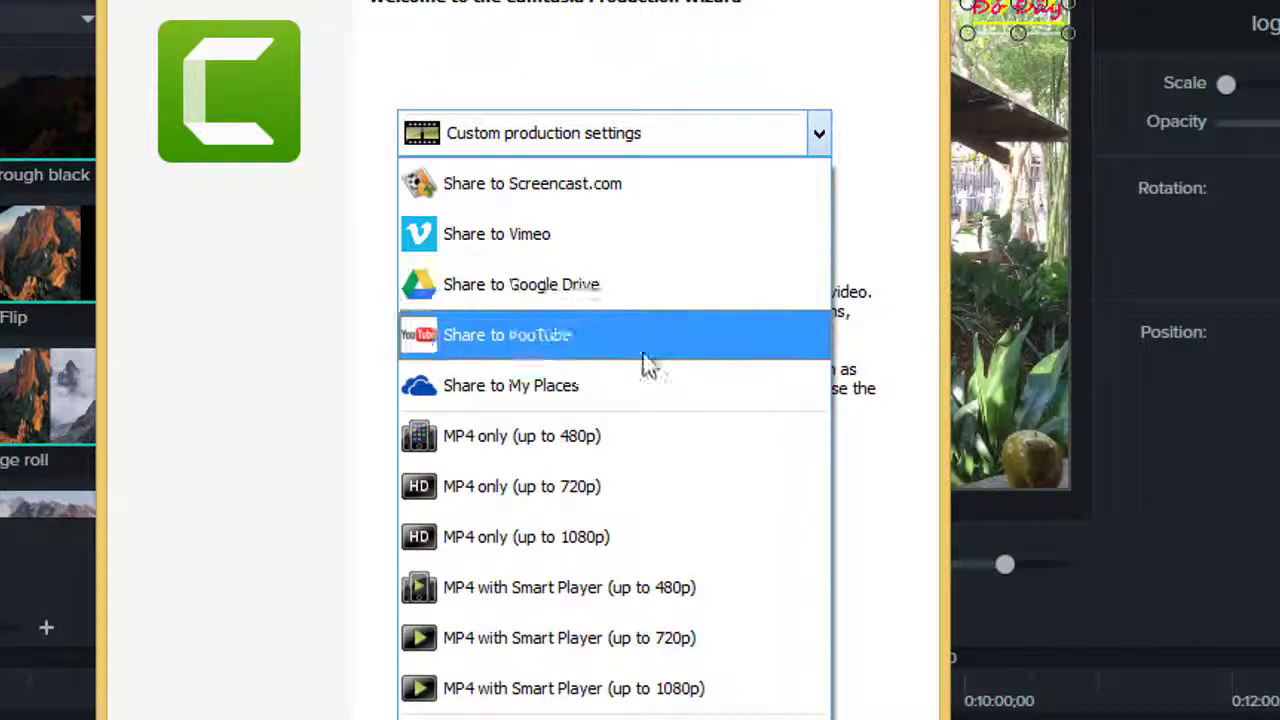
pyautogui.click(541, 486)
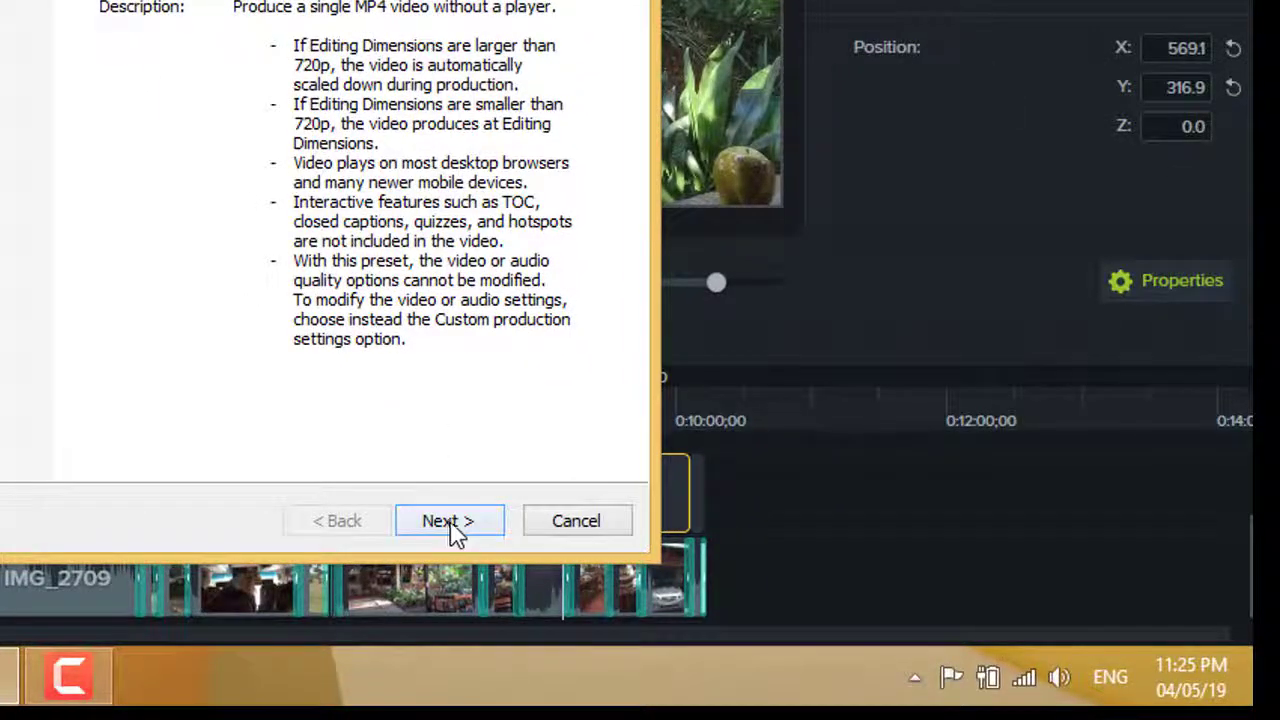
pyautogui.click(450, 524)
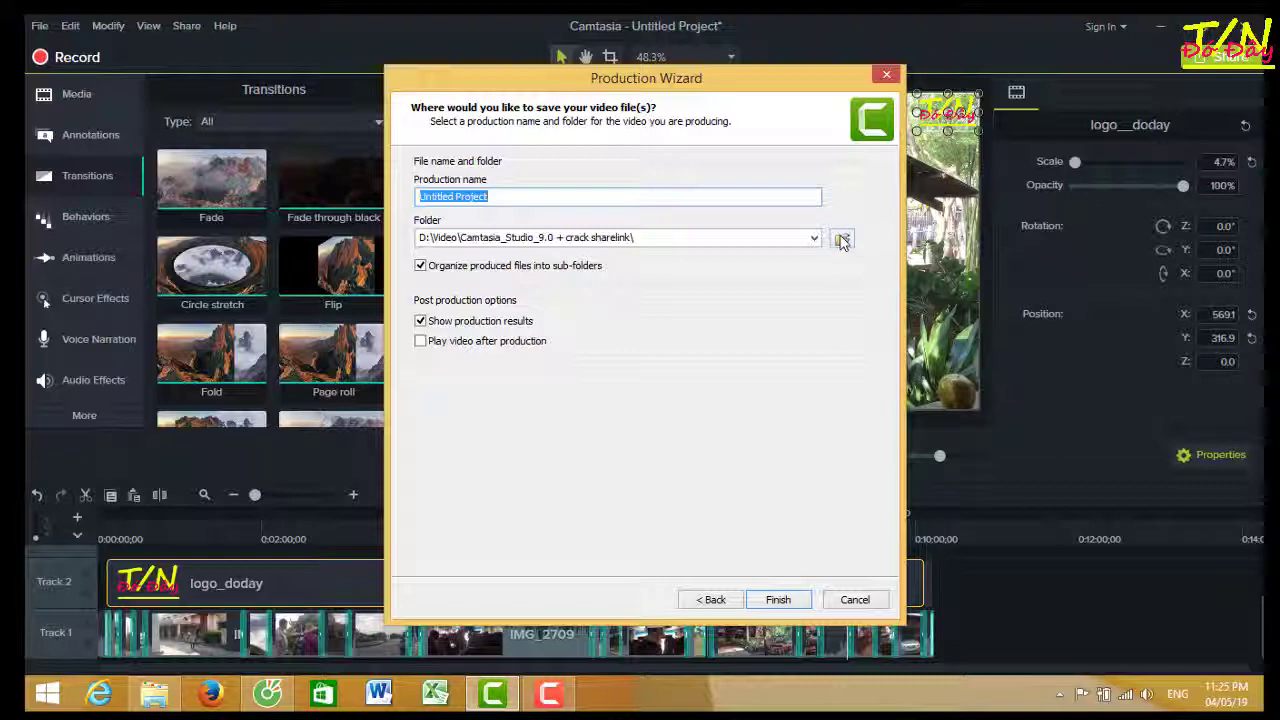
# Step: Browse to the cua khau an trua folder inside D:\Video\du lic campuchia as the save location for the produced video
pyautogui.click(842, 241)
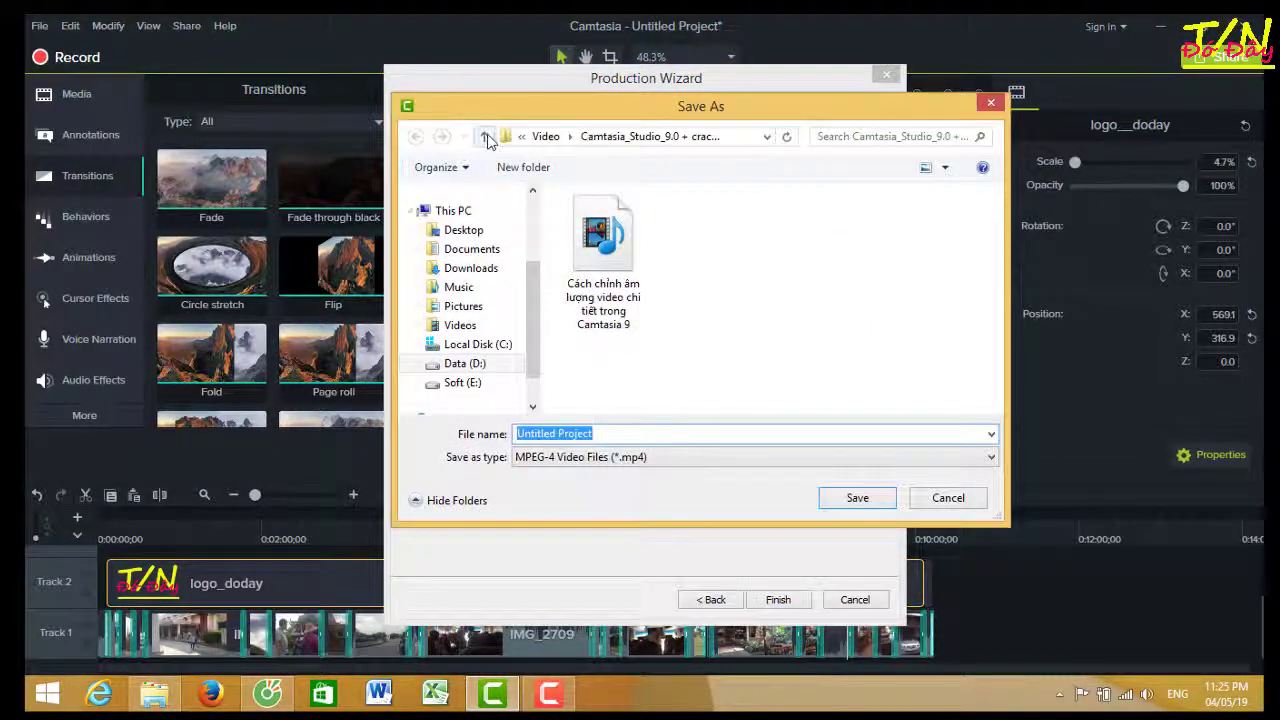
pyautogui.click(487, 138)
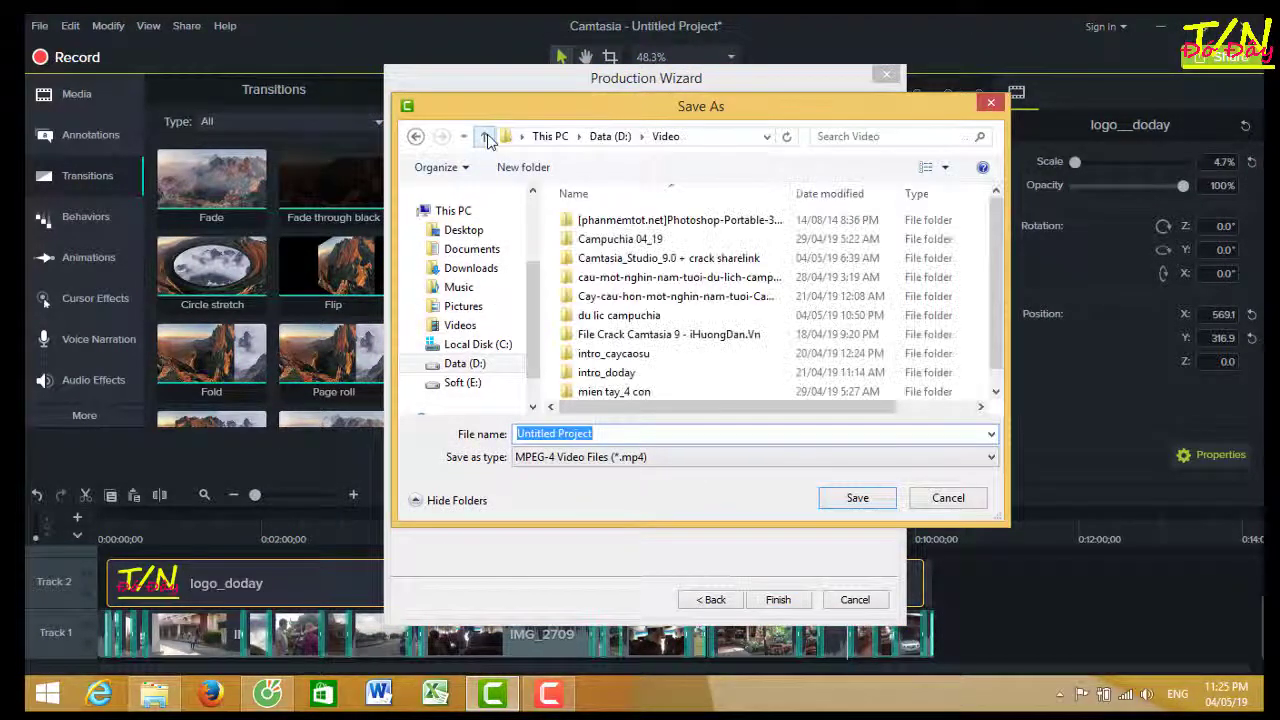
pyautogui.doubleClick(630, 315)
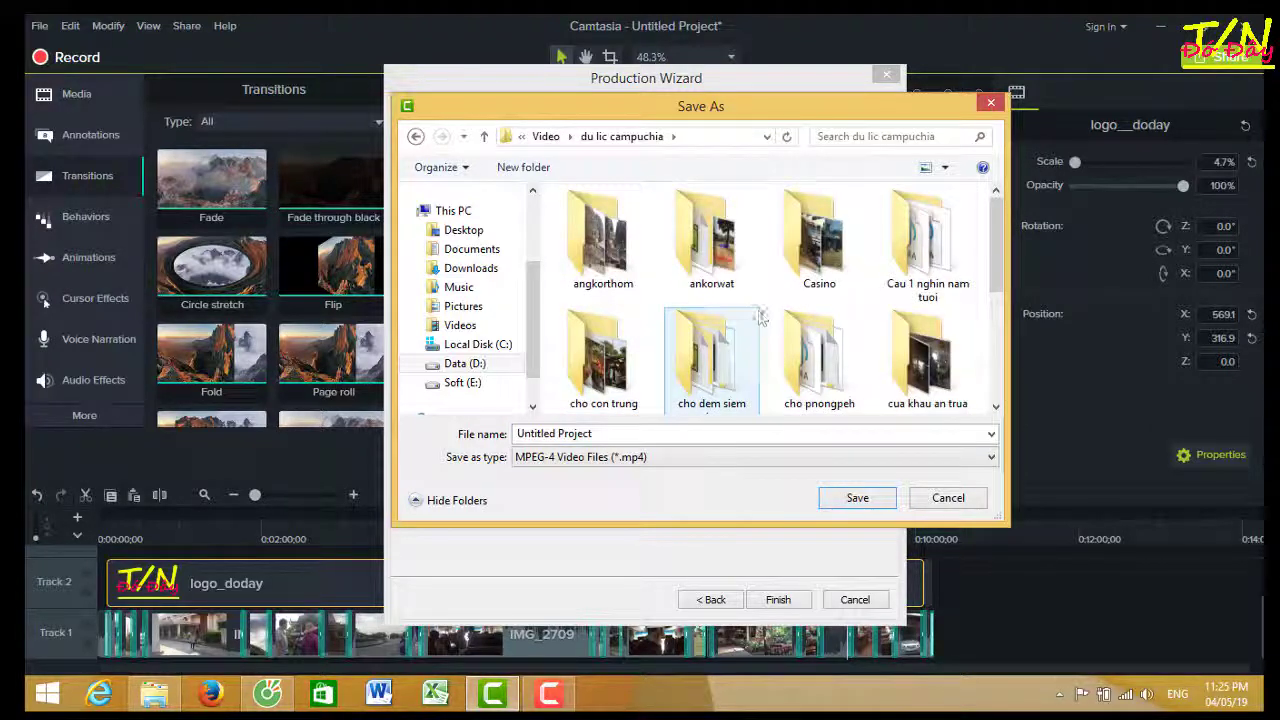
pyautogui.scroll(-2, 866, 305)
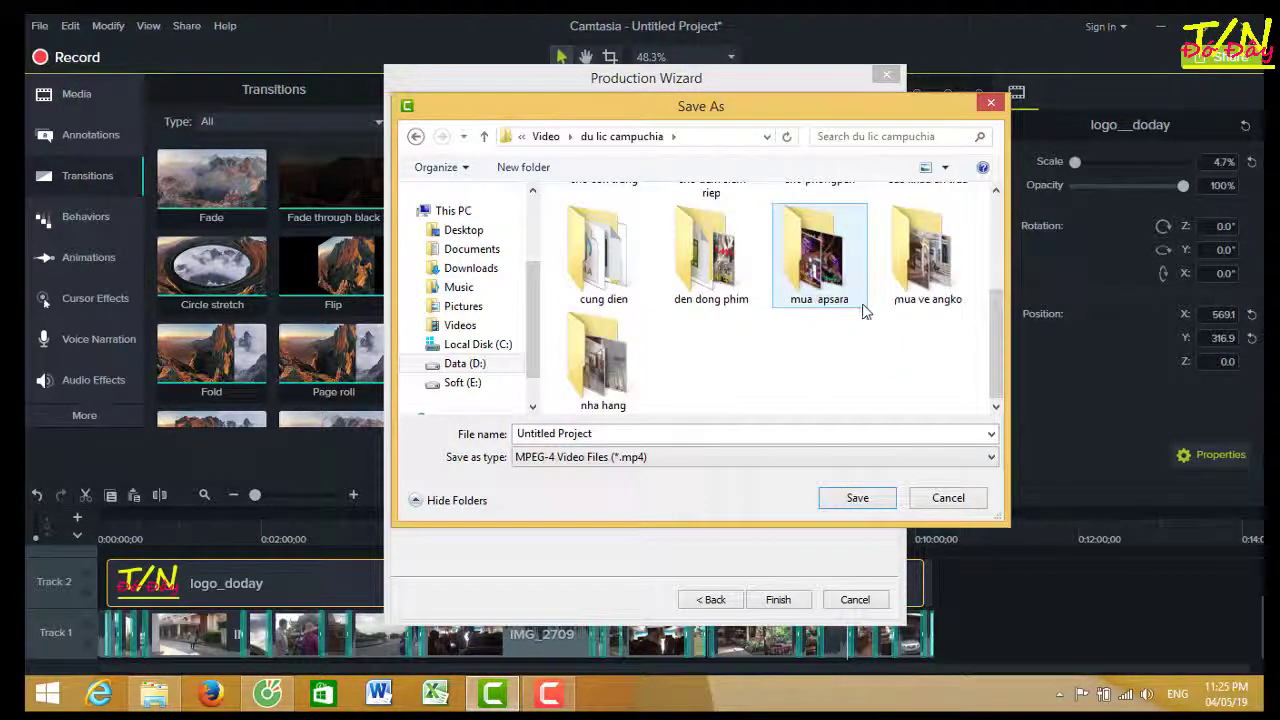
pyautogui.scroll(1, 857, 347)
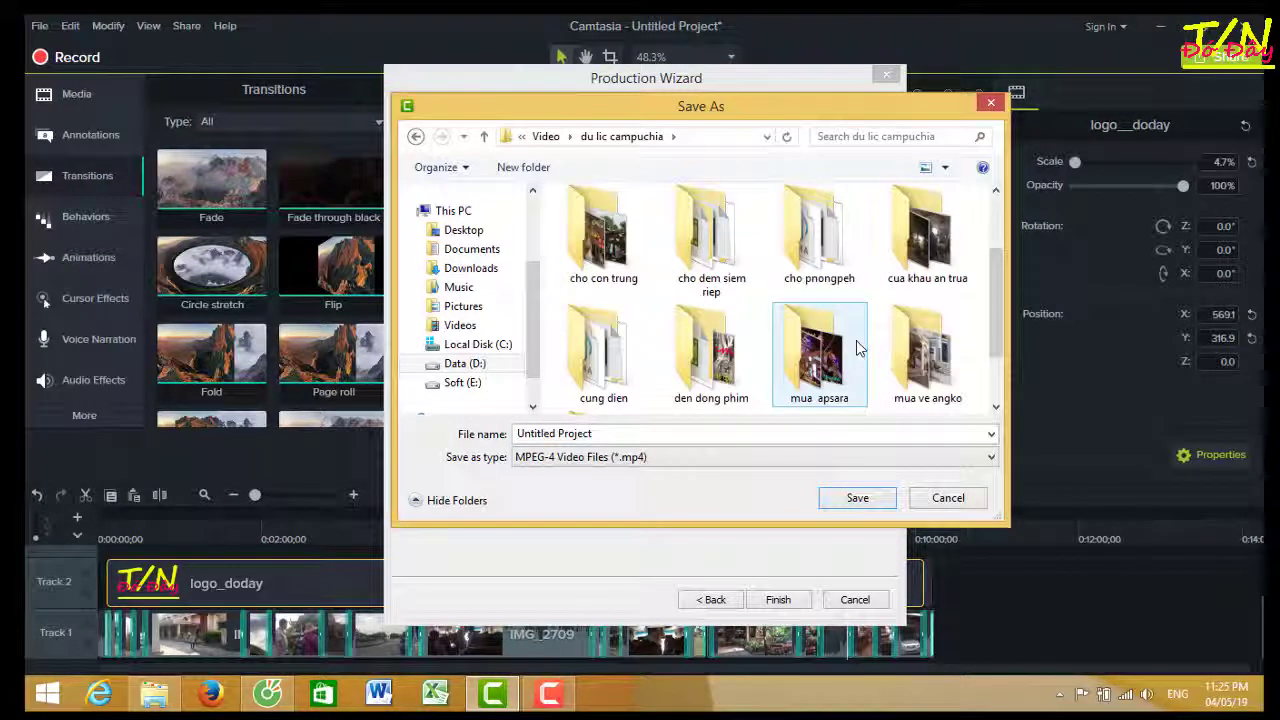
pyautogui.doubleClick(910, 250)
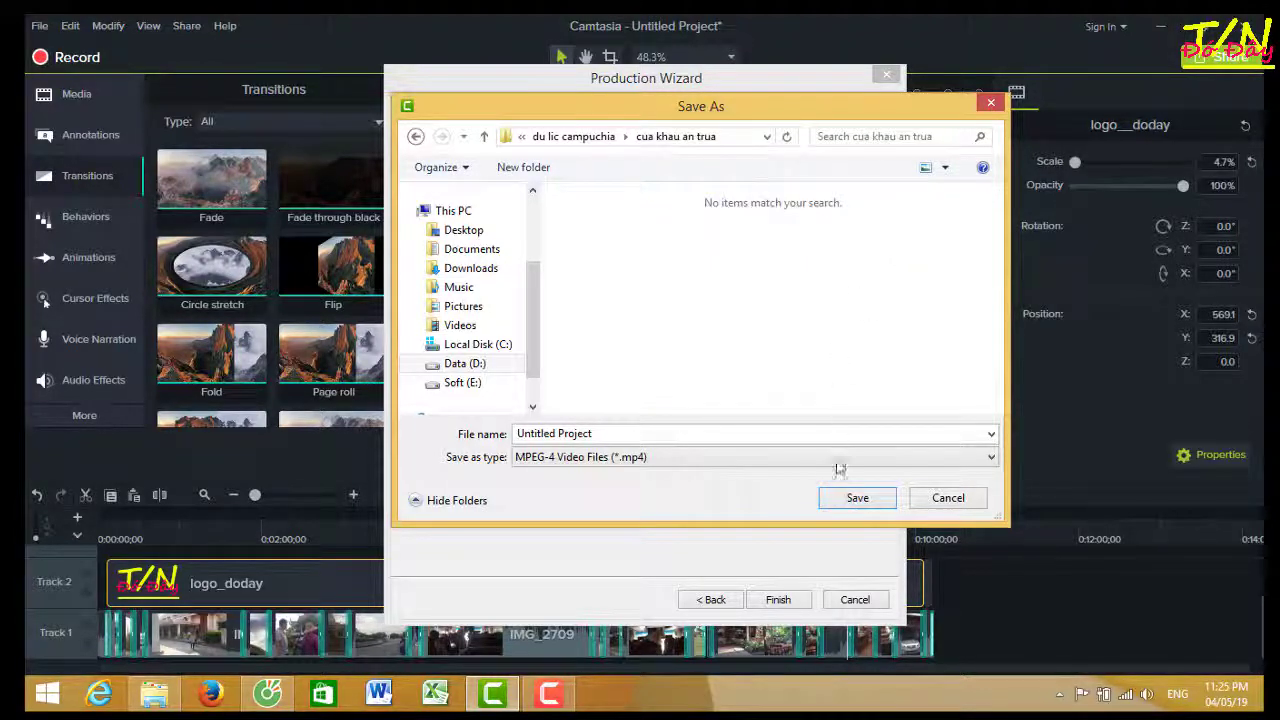
# Step: Name the MP4 file "Cửa khẩu Mộc Bài đi campuchia" and save the name and folder choice
pyautogui.moveTo(616, 431); pyautogui.dragTo(486, 427)
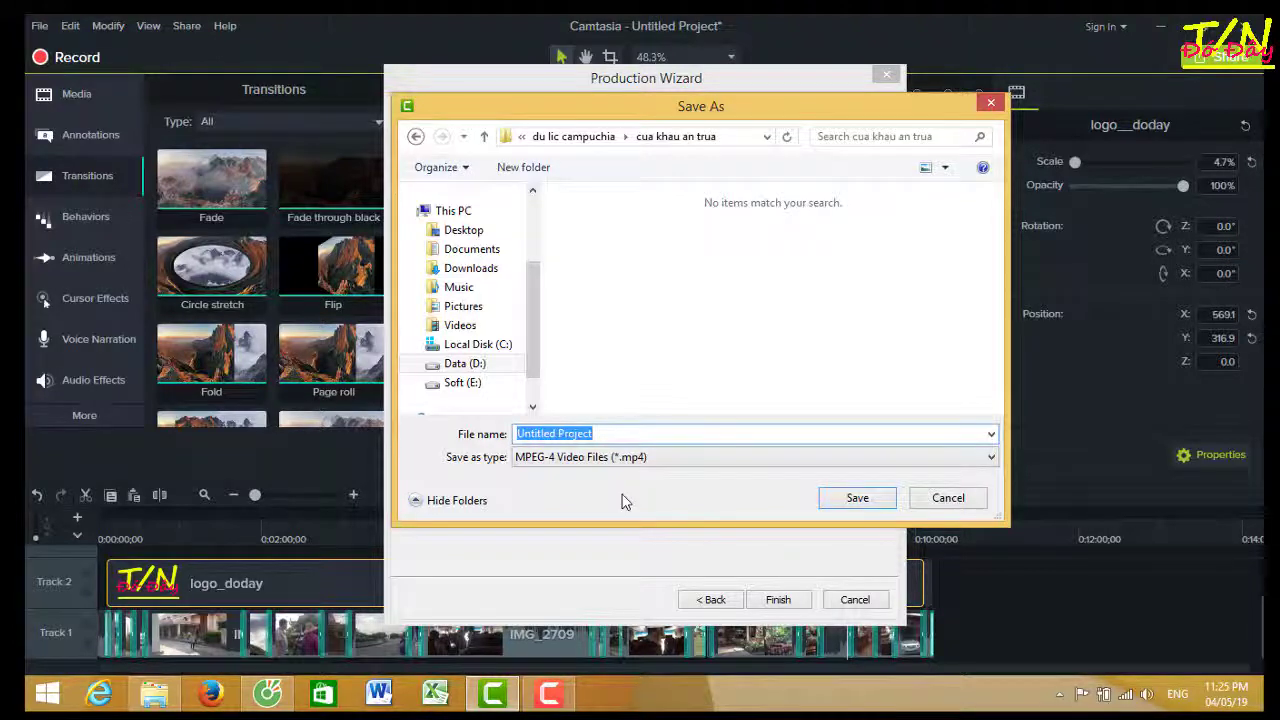
pyautogui.write('mo')
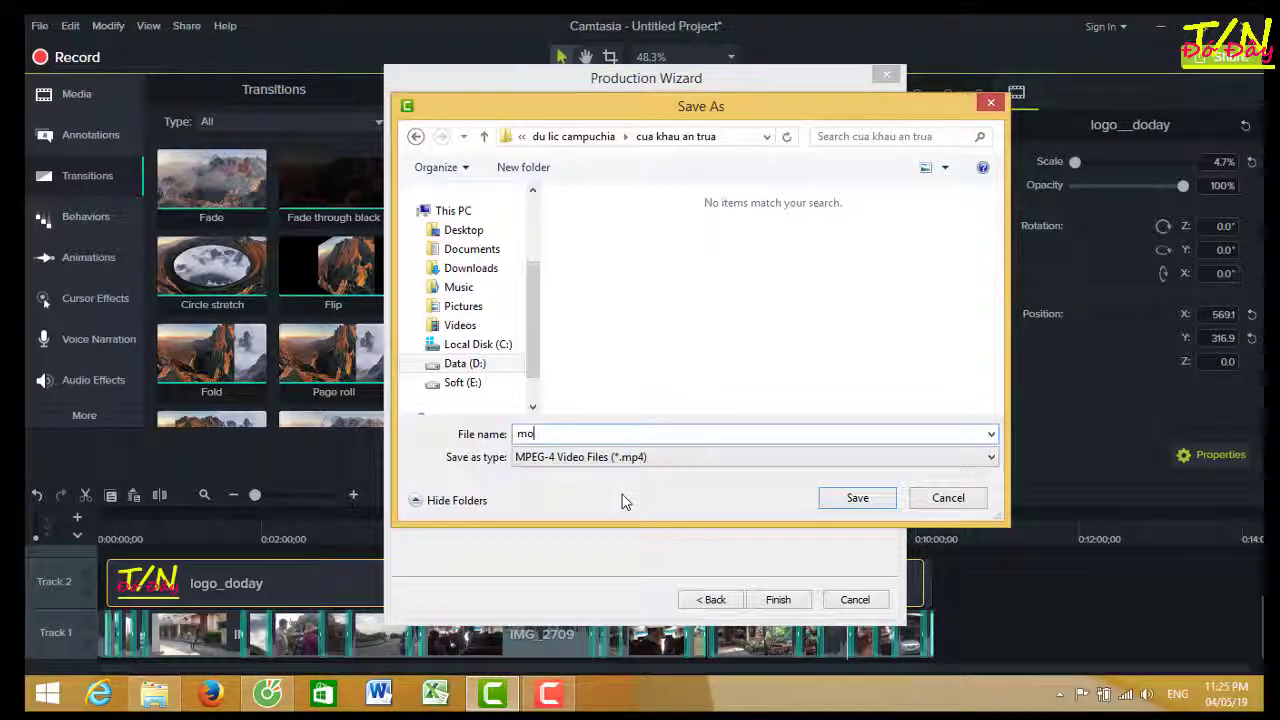
pyautogui.write('C')
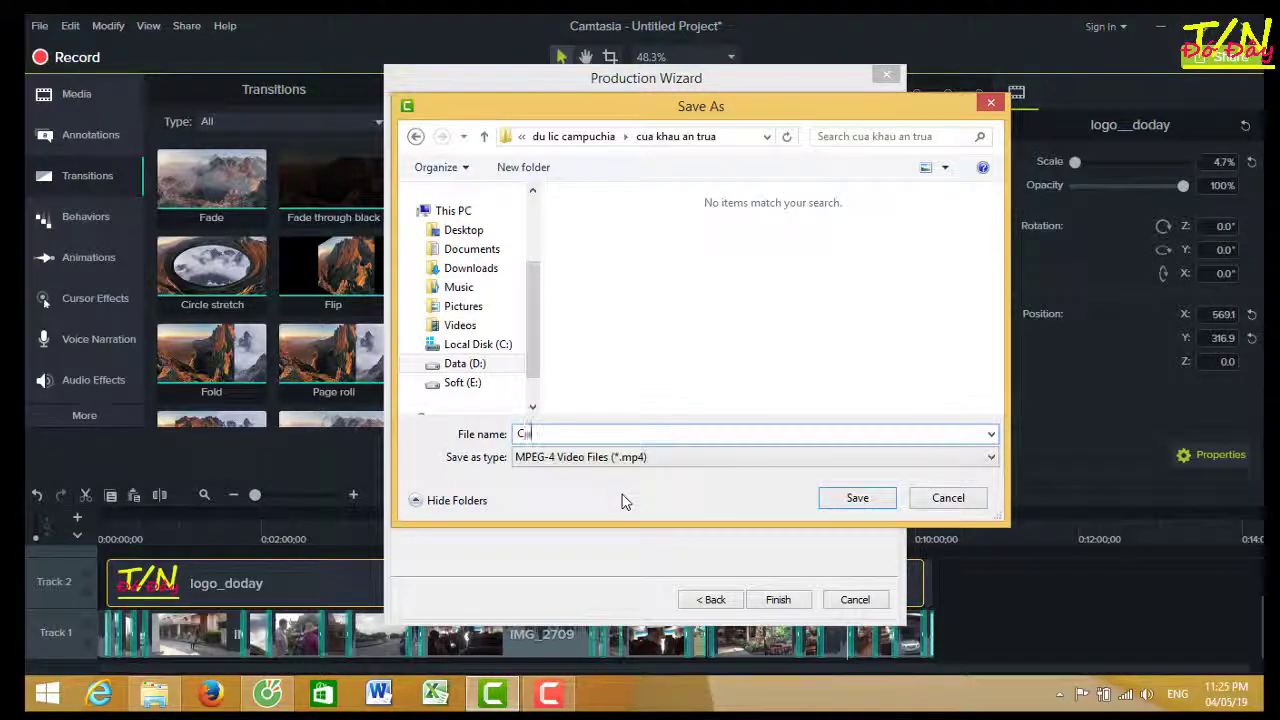
pyautogui.write('wr ')
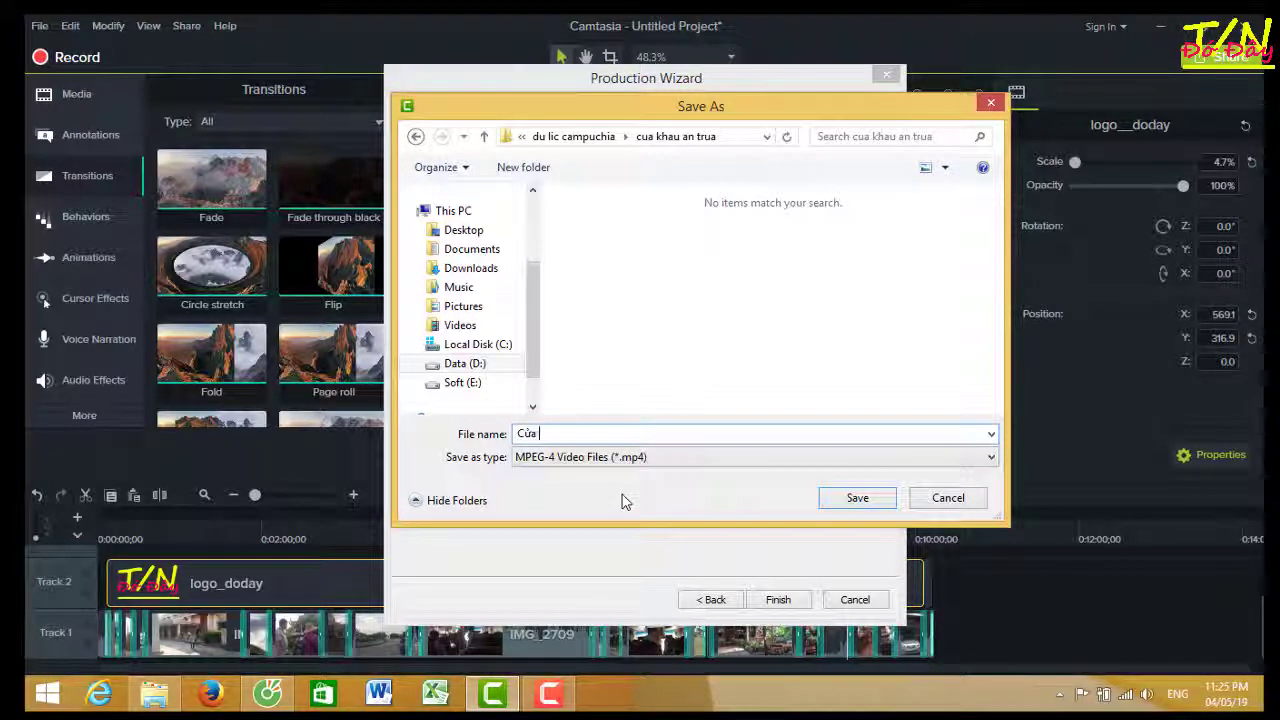
pyautogui.write('khaaur Moojc Baif ddi cam')
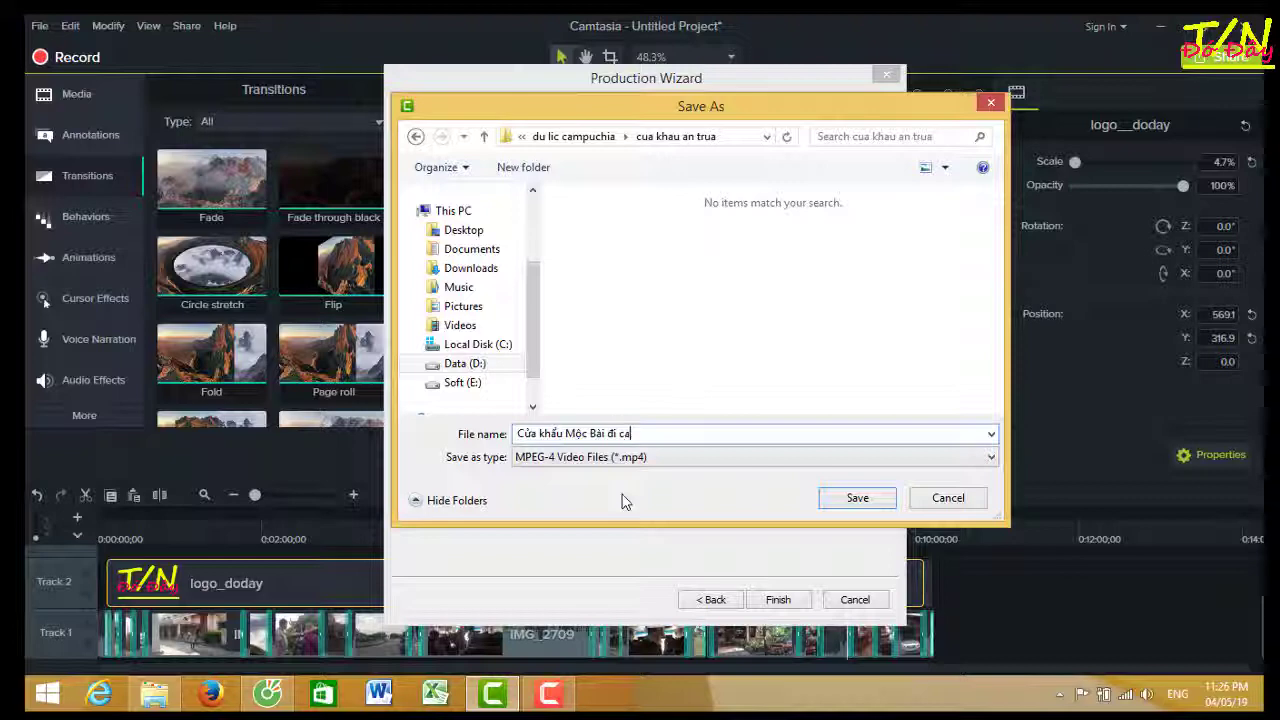
pyautogui.write('puchia')
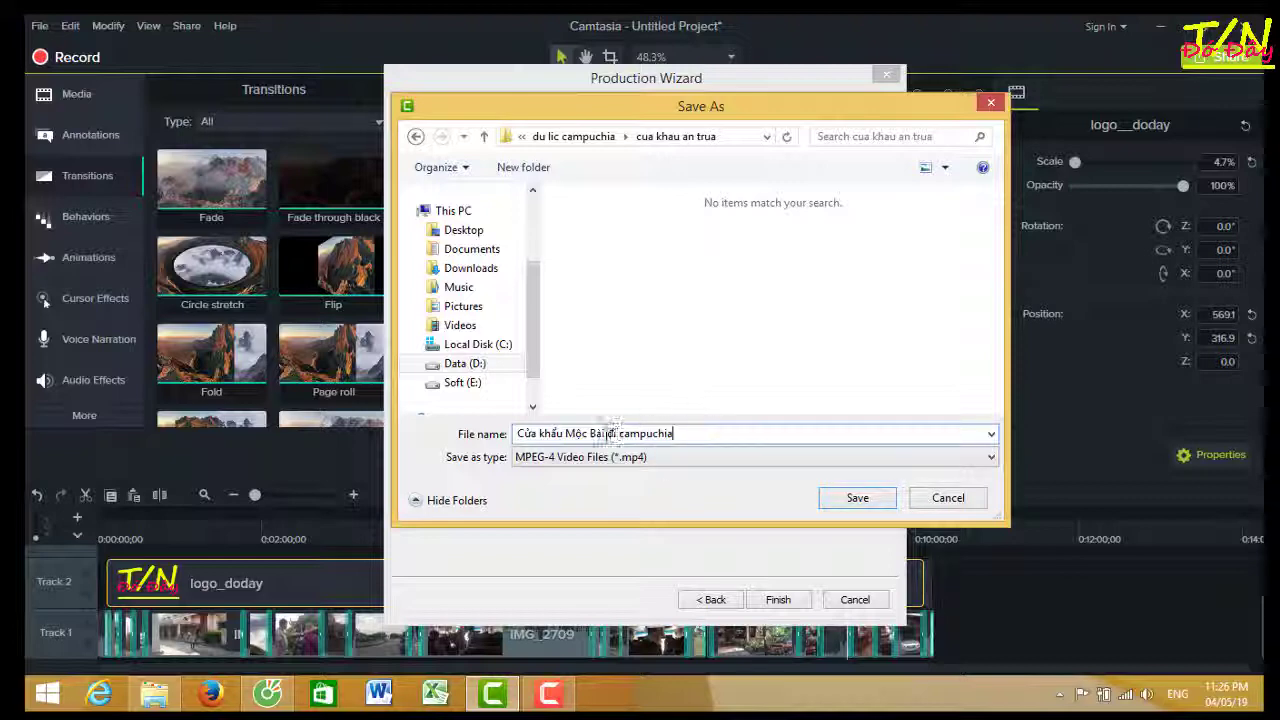
pyautogui.click(858, 498)
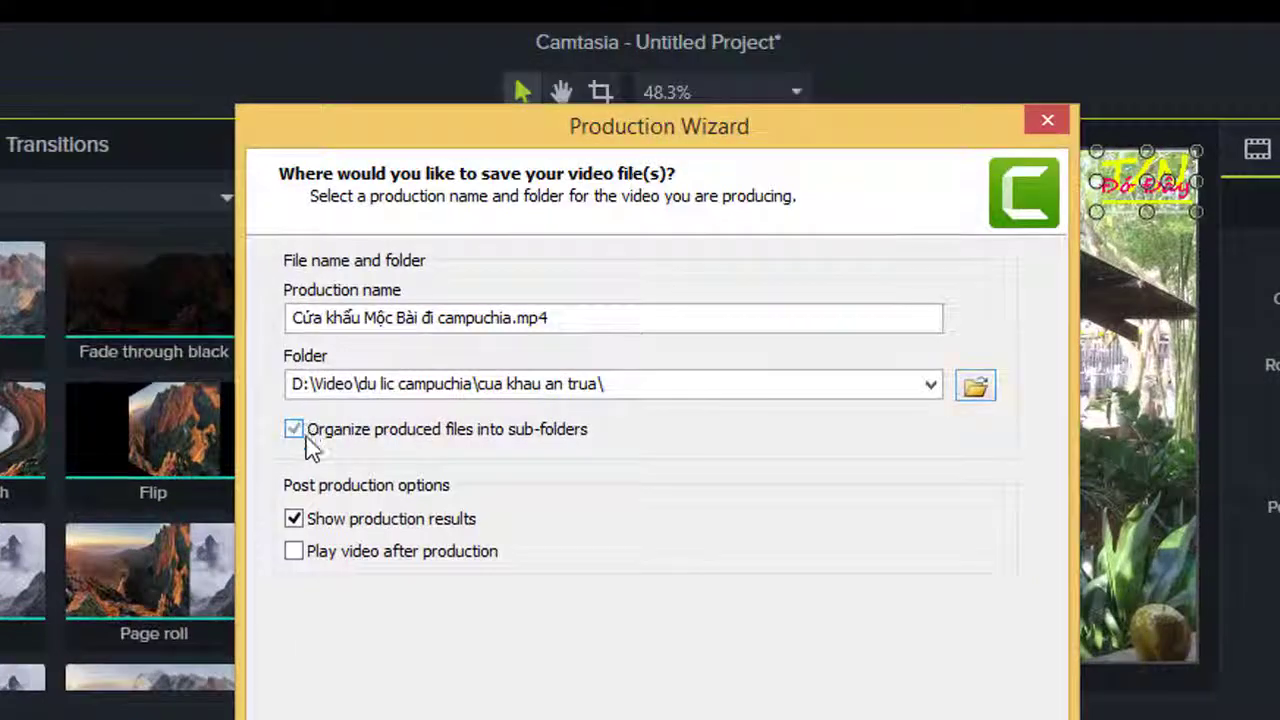
# Step: Turn off organizing produced files into sub-folders and start rendering the video
pyautogui.click(296, 430)
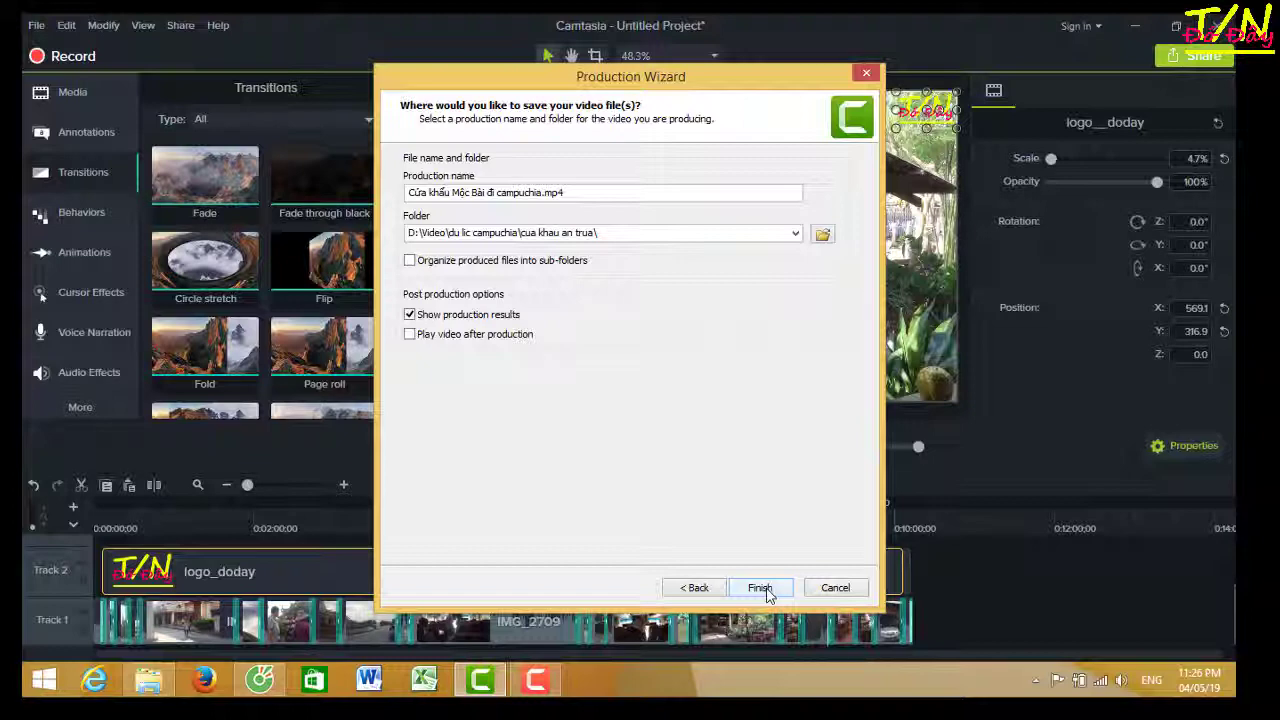
pyautogui.click(760, 588)
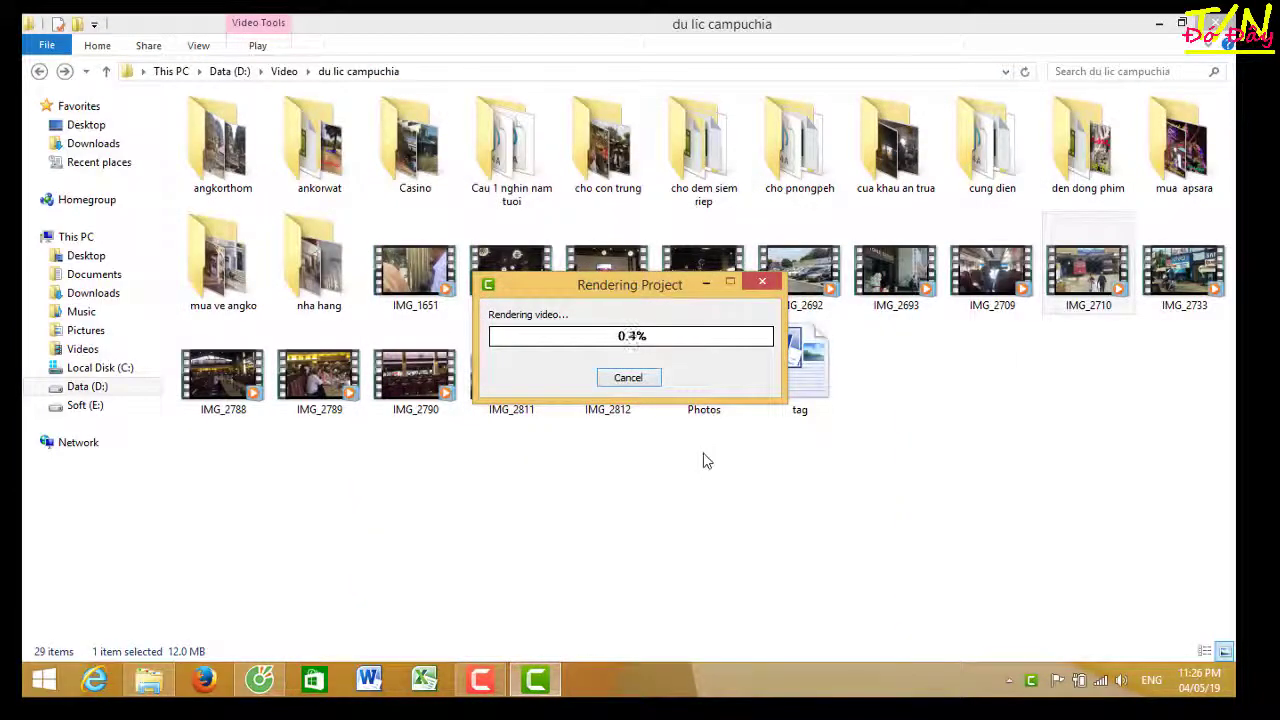